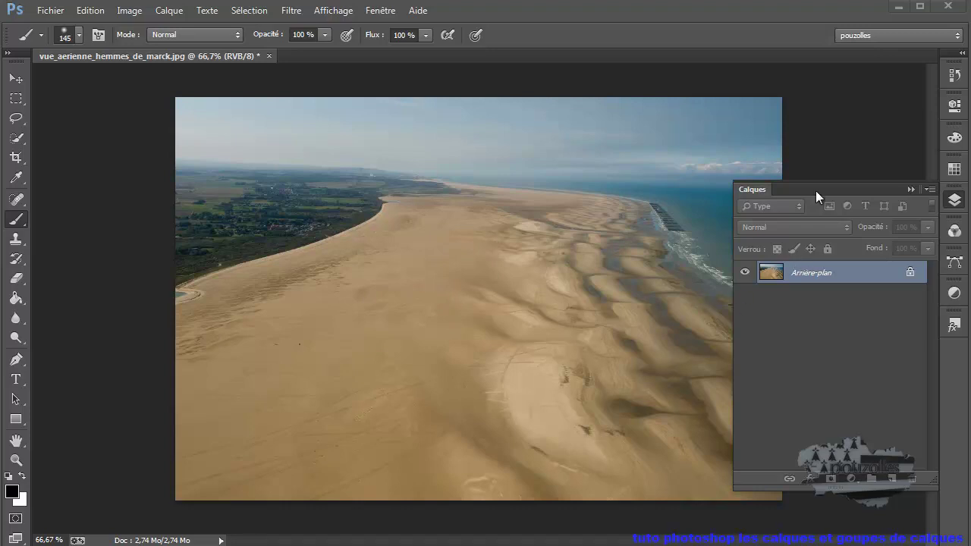
# Step: Reposition the floating Layers panel beside the image and stretch it to nearly the full window height
pyautogui.moveTo(820, 185); pyautogui.dragTo(777, 53)
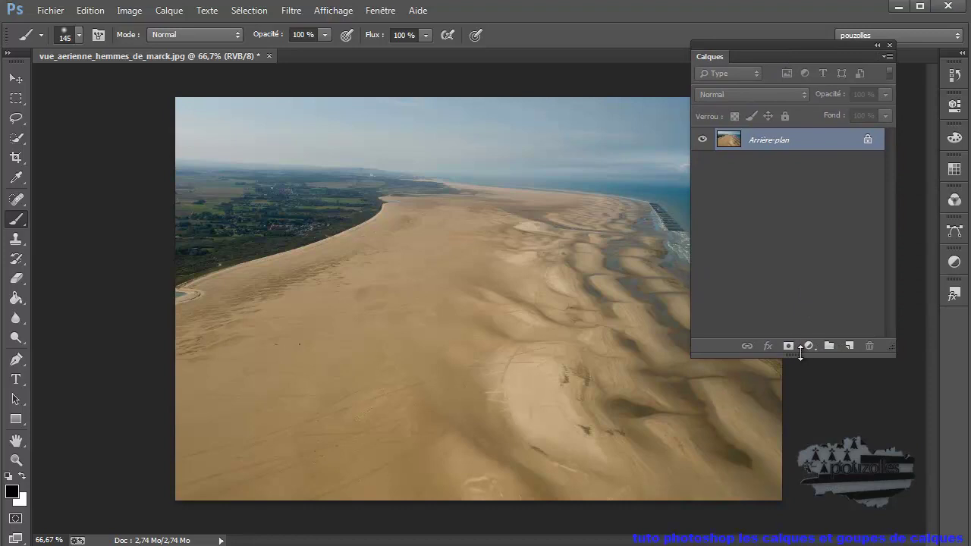
pyautogui.moveTo(798, 356); pyautogui.dragTo(811, 526)
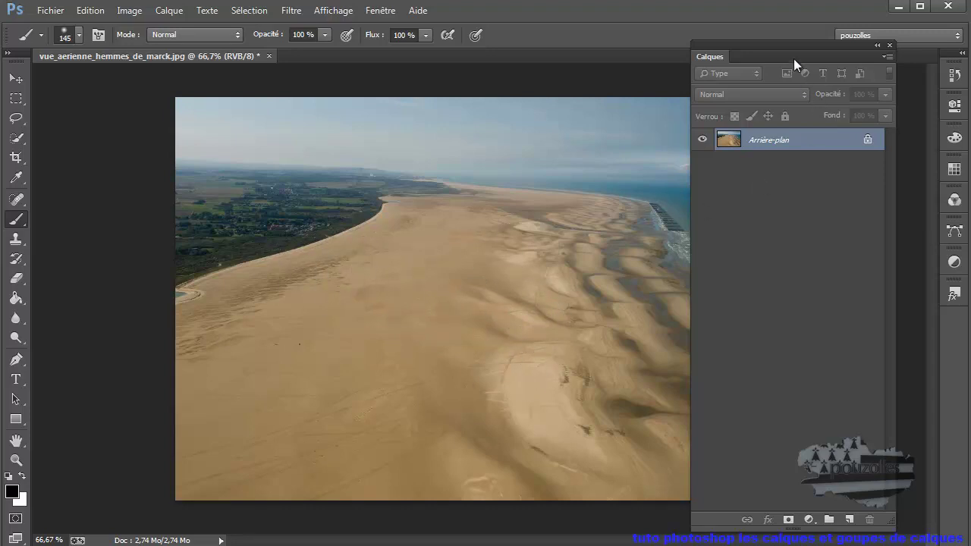
pyautogui.moveTo(790, 44); pyautogui.dragTo(849, 48)
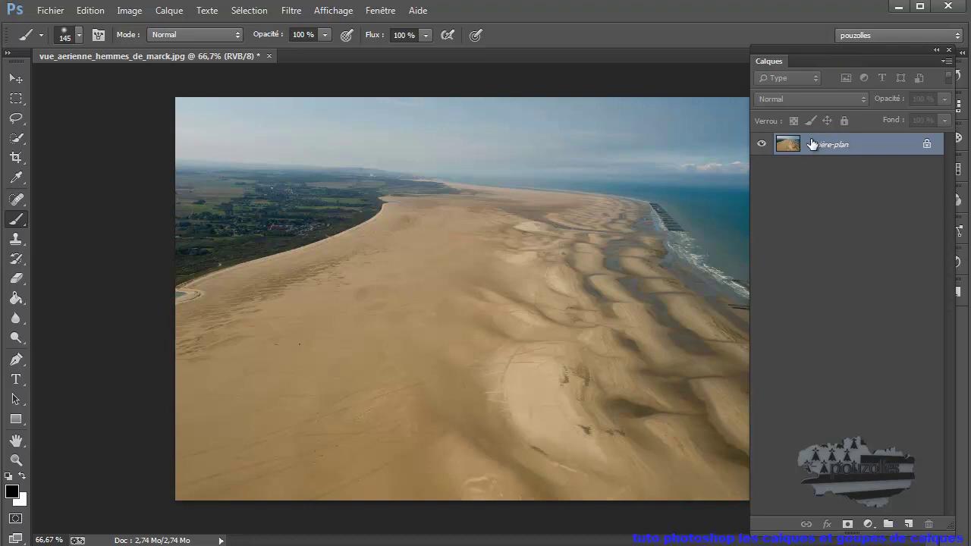
# Step: Try to move the locked background layer with the Move tool and dismiss the alert
pyautogui.click(17, 78)
pyautogui.moveTo(381, 243); pyautogui.dragTo(506, 240)
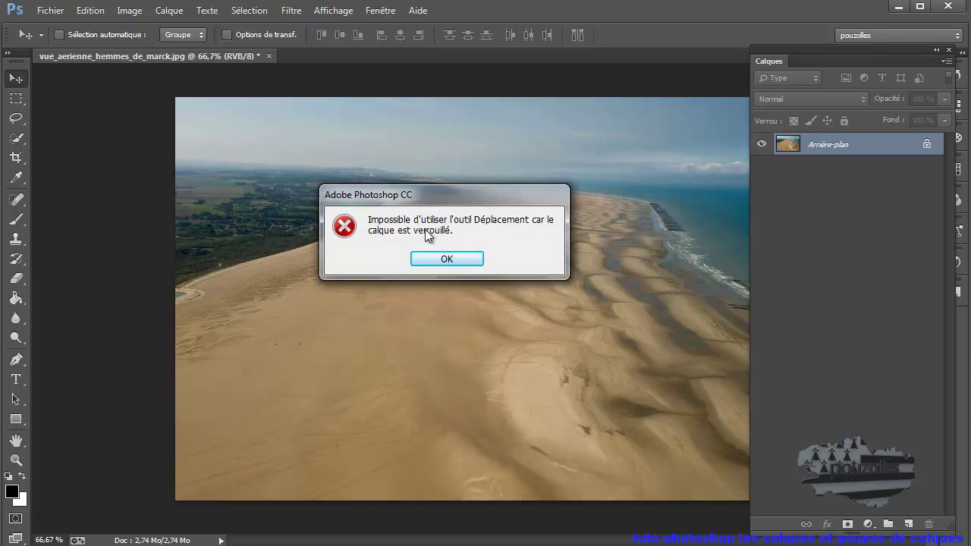
pyautogui.click(446, 259)
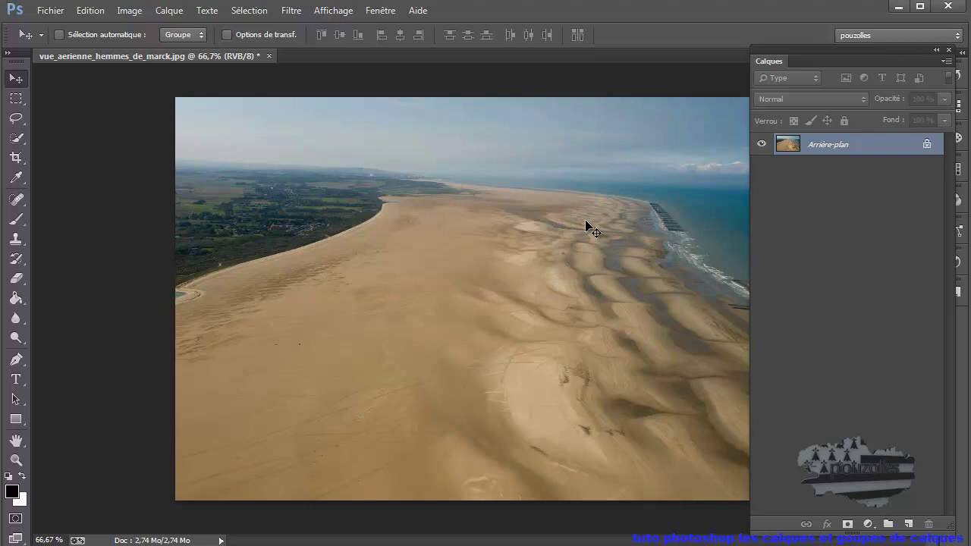
# Step: Select a rectangular area in the upper middle of the beach photo with the Rectangular Marquee tool
pyautogui.click(16, 100)
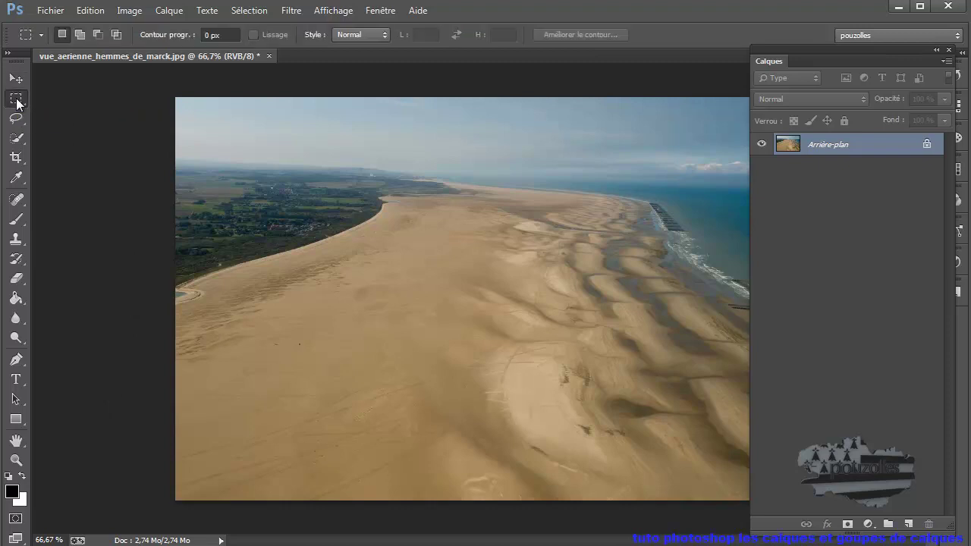
pyautogui.moveTo(16, 99); pyautogui.dragTo(123, 99)
pyautogui.moveTo(314, 167); pyautogui.dragTo(560, 334)
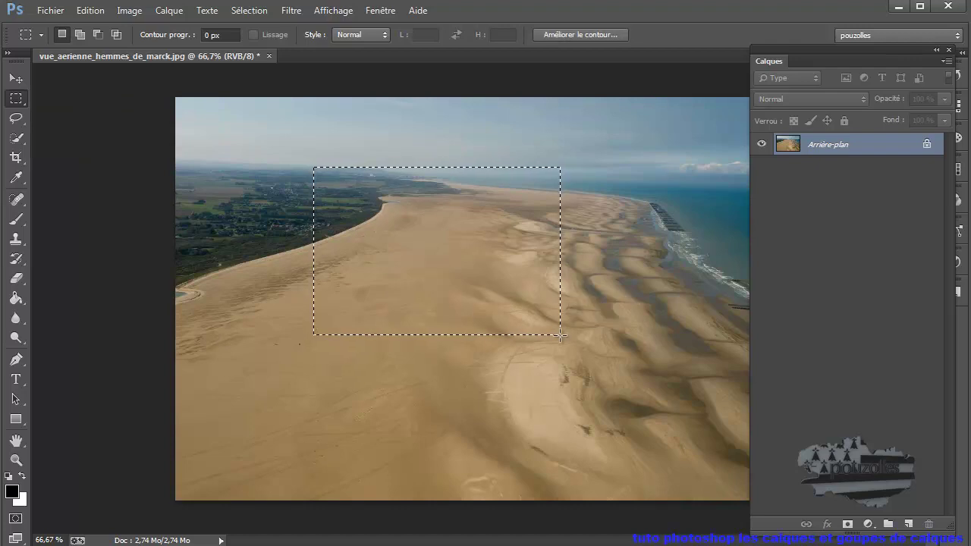
pyautogui.hotkey('shift', 'BackSpace')
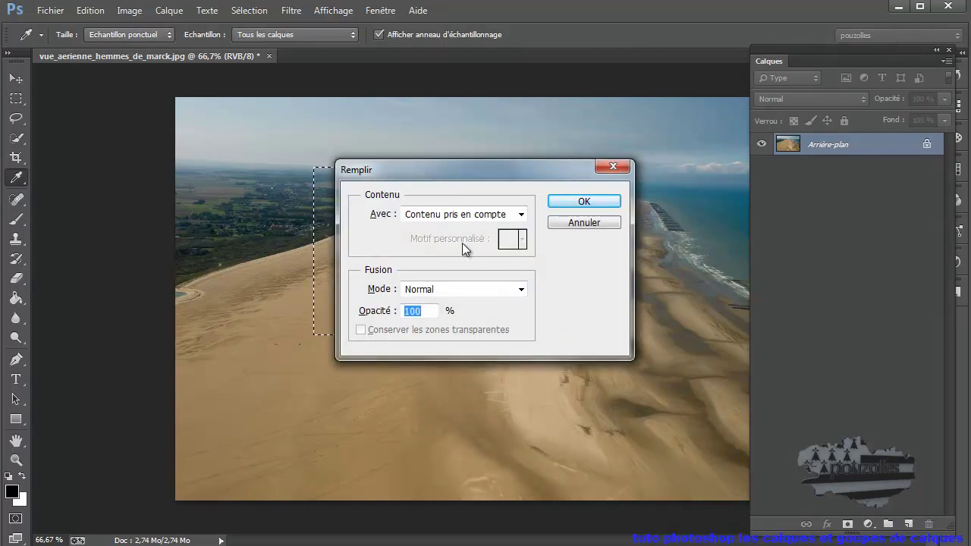
pyautogui.click(521, 215)
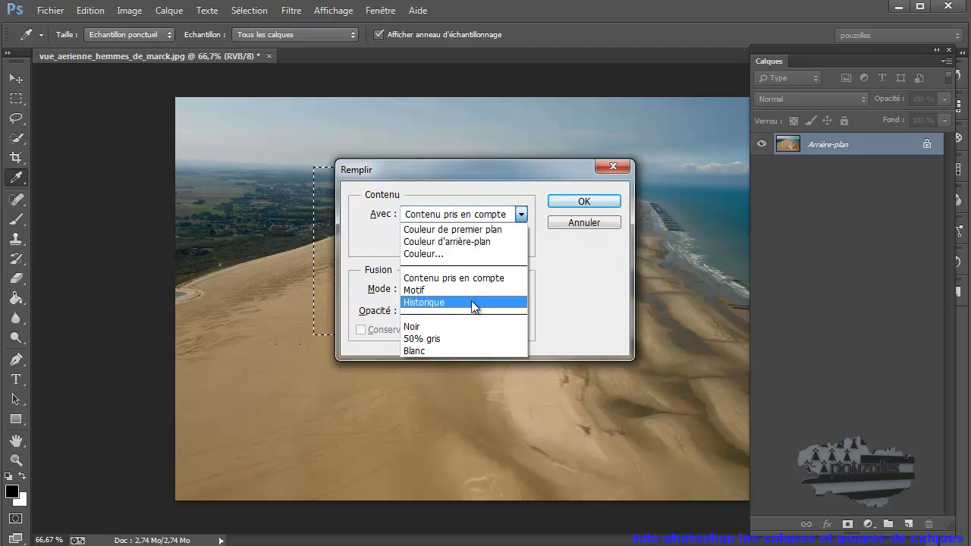
pyautogui.click(585, 225)
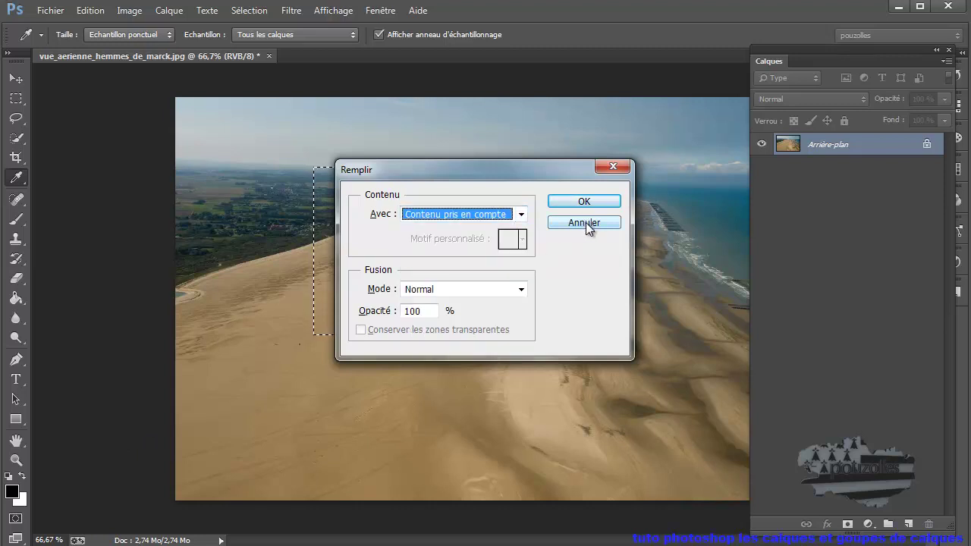
pyautogui.click(585, 222)
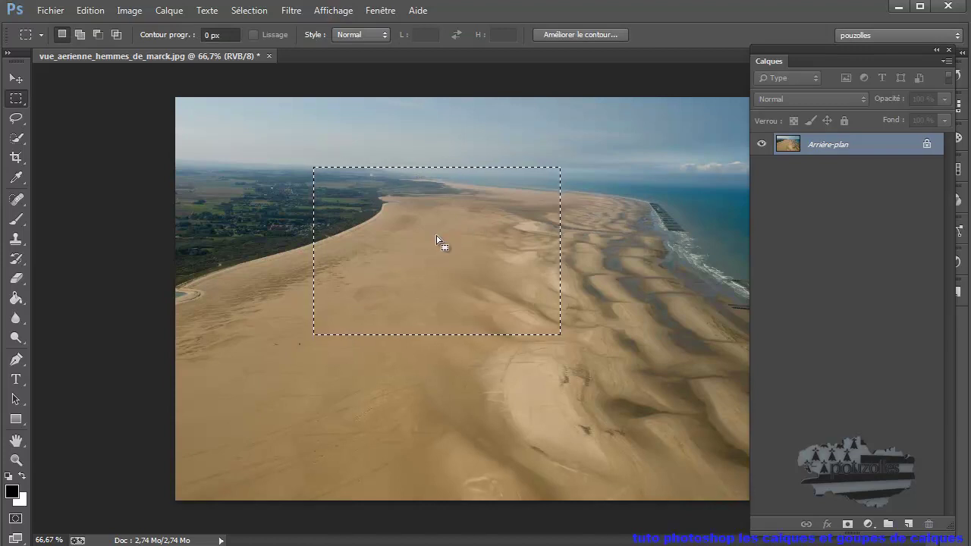
# Step: Fill the rectangular selection on the background layer with the white background colour and undo the fill
pyautogui.hotkey('ctrl', 'BackSpace')
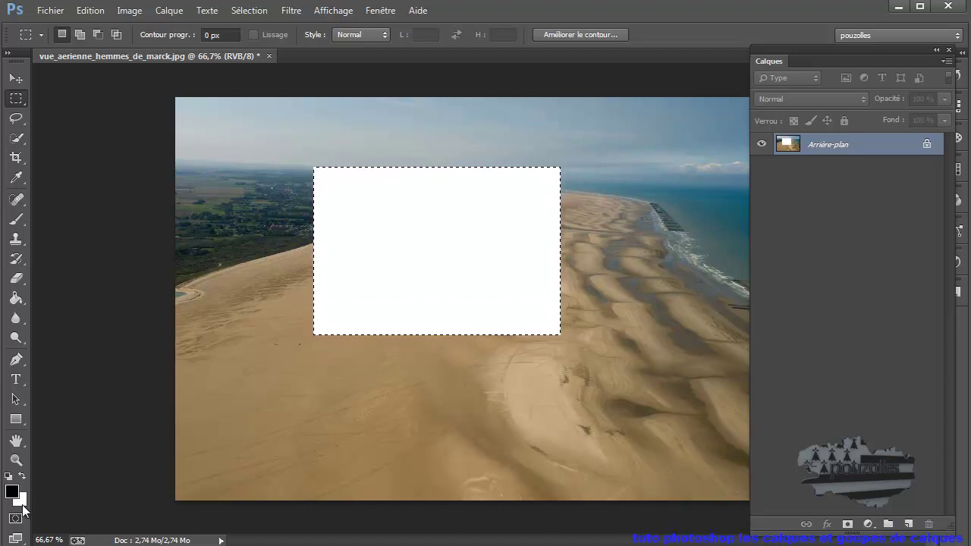
pyautogui.click(90, 11)
pyautogui.click(107, 27)
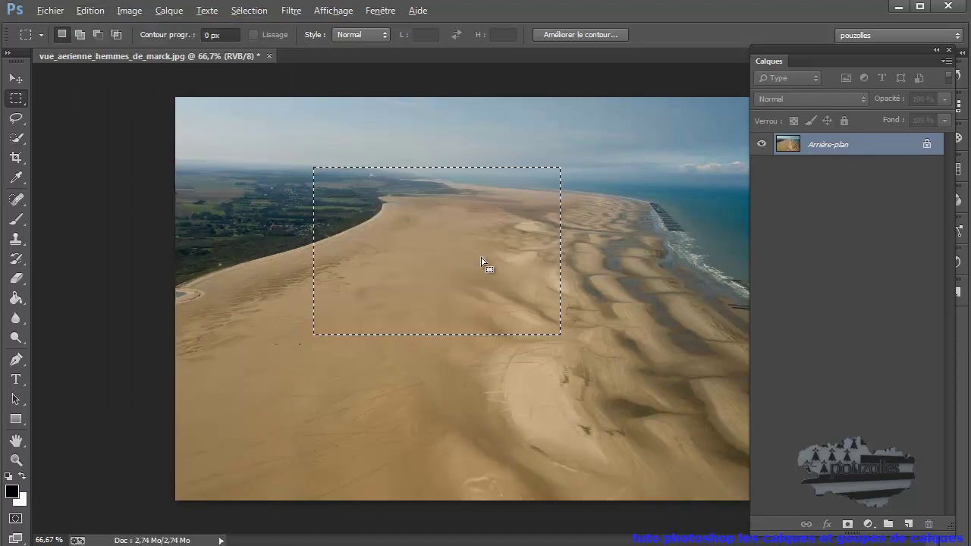
# Step: Fill the rectangular selection on the background layer with the black foreground colour and undo the fill
pyautogui.hotkey('alt', 'BackSpace')
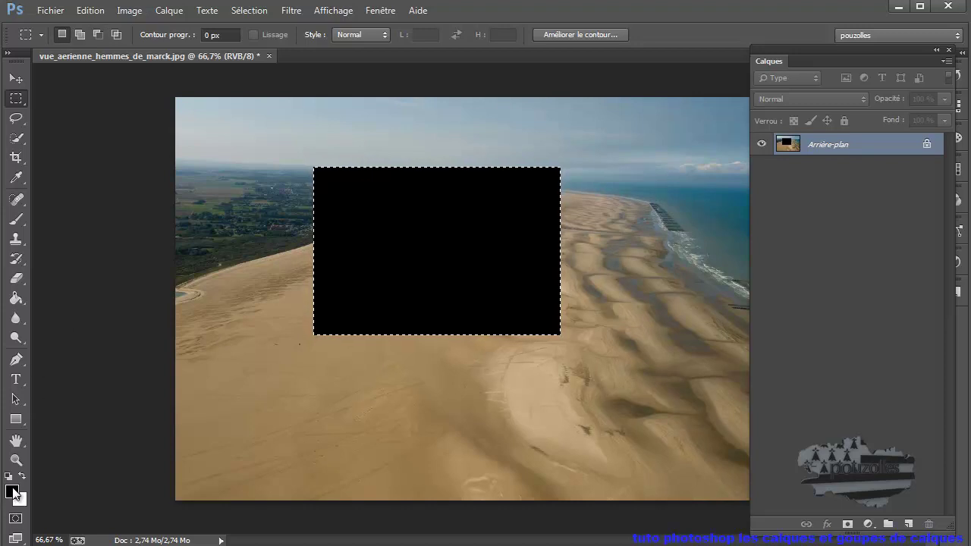
pyautogui.click(90, 10)
pyautogui.click(122, 27)
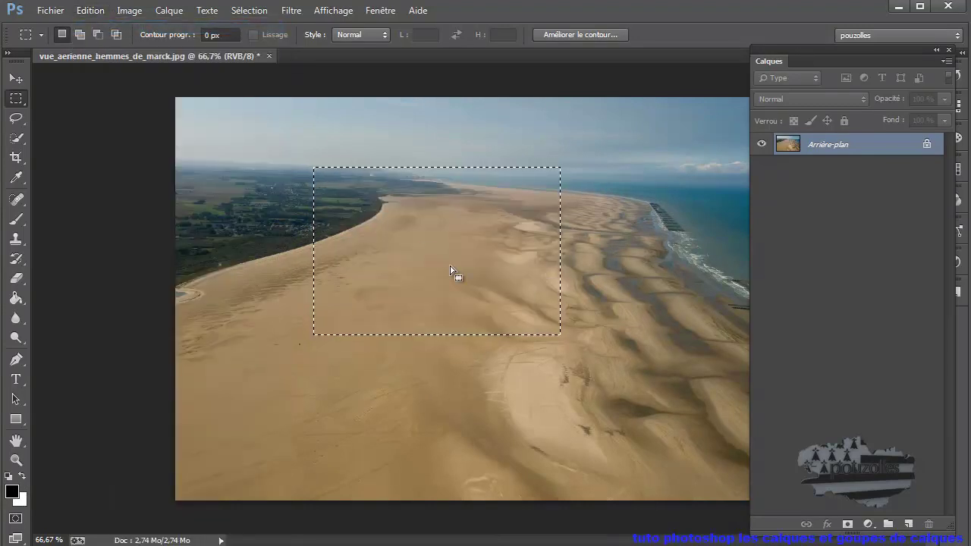
# Step: Try the white background-colour fill once more with the area deselected, and revert to the unfilled, selected area
pyautogui.press('shift')
pyautogui.hotkey('ctrl', 'BackSpace')
pyautogui.hotkey('ctrl', 'd')
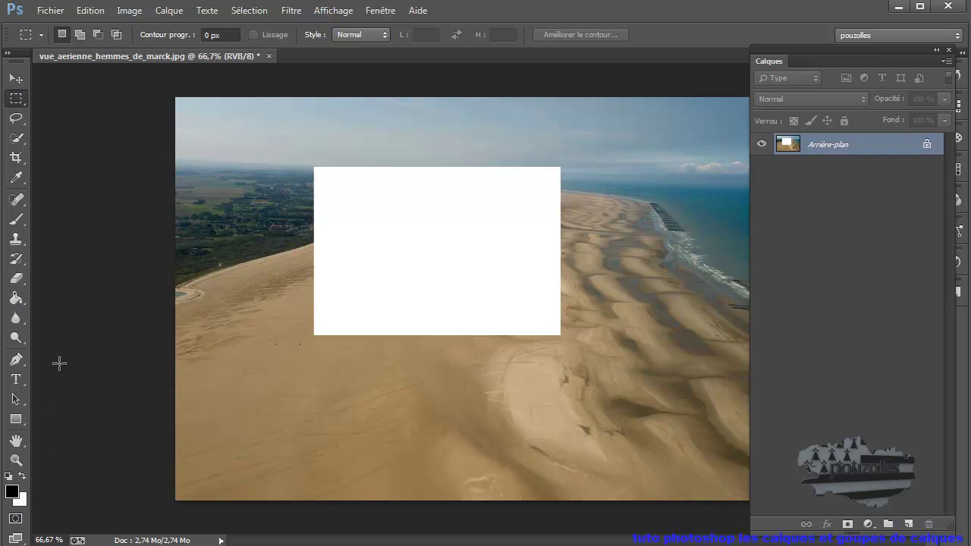
pyautogui.hotkey('ctrl', 'z')
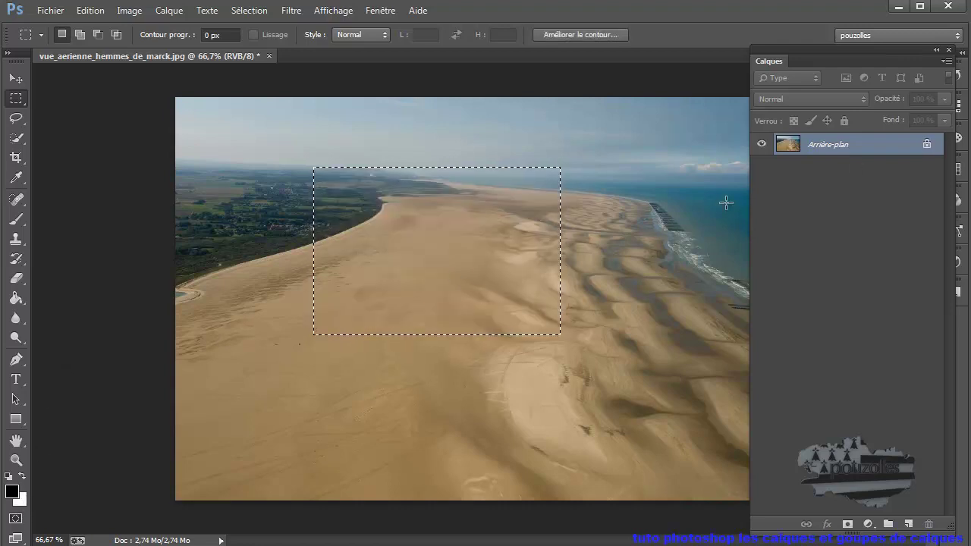
# Step: Convert the background into a regular layer named "plage" through the New Layer dialog and undo the conversion
pyautogui.doubleClick(858, 151)
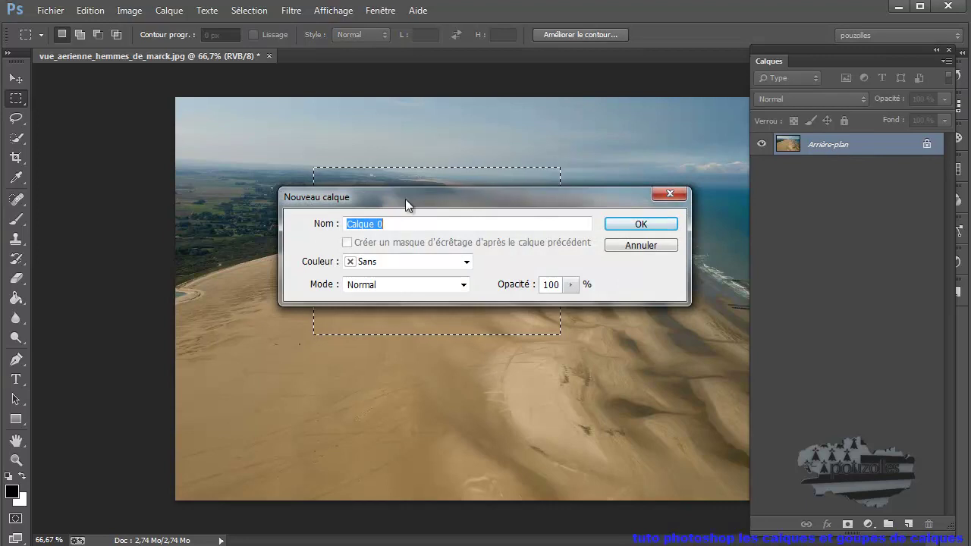
pyautogui.moveTo(402, 197); pyautogui.dragTo(382, 164)
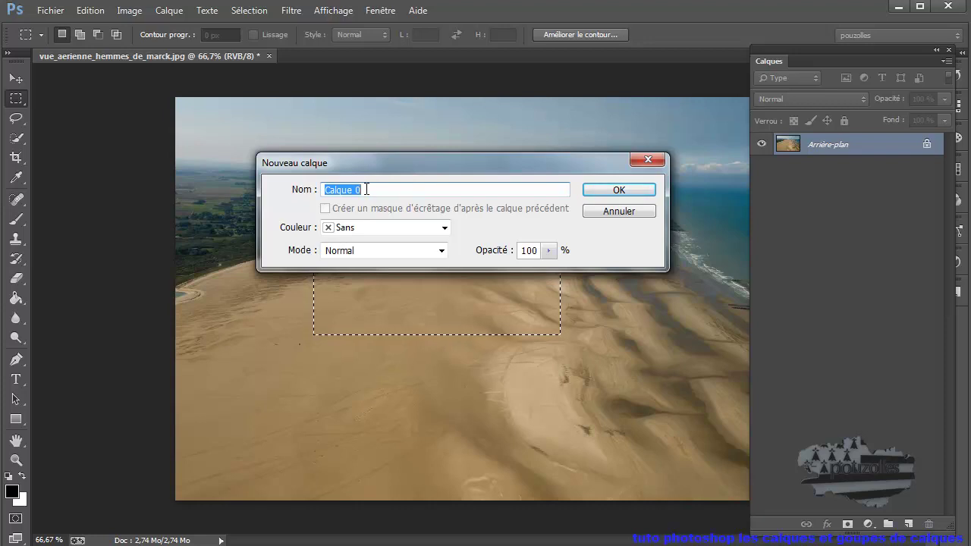
pyautogui.write('plage')
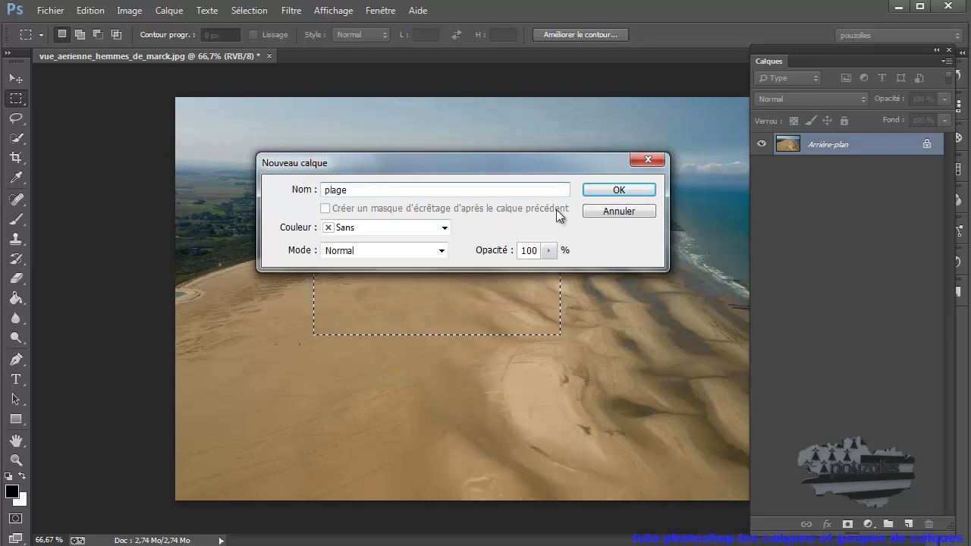
pyautogui.click(624, 191)
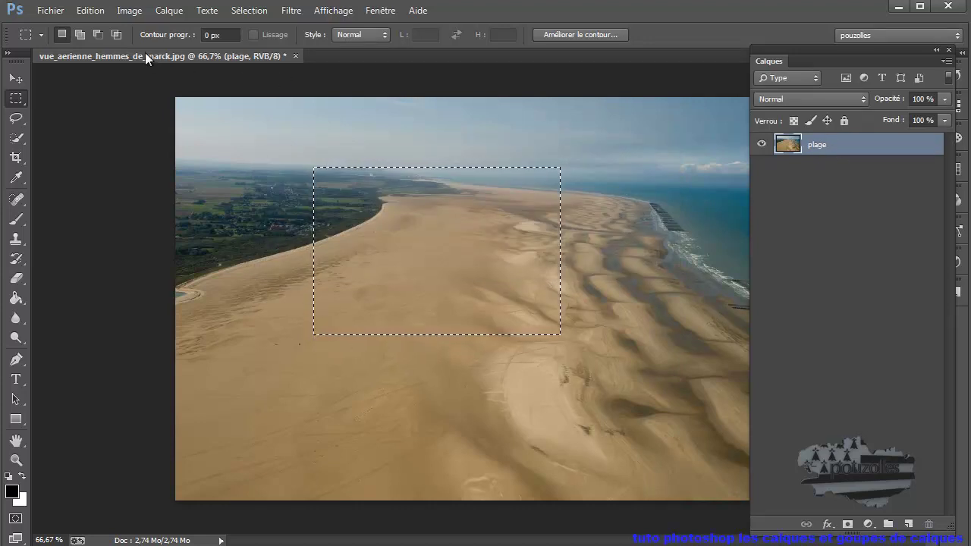
pyautogui.hotkey('ctrl', 'z')
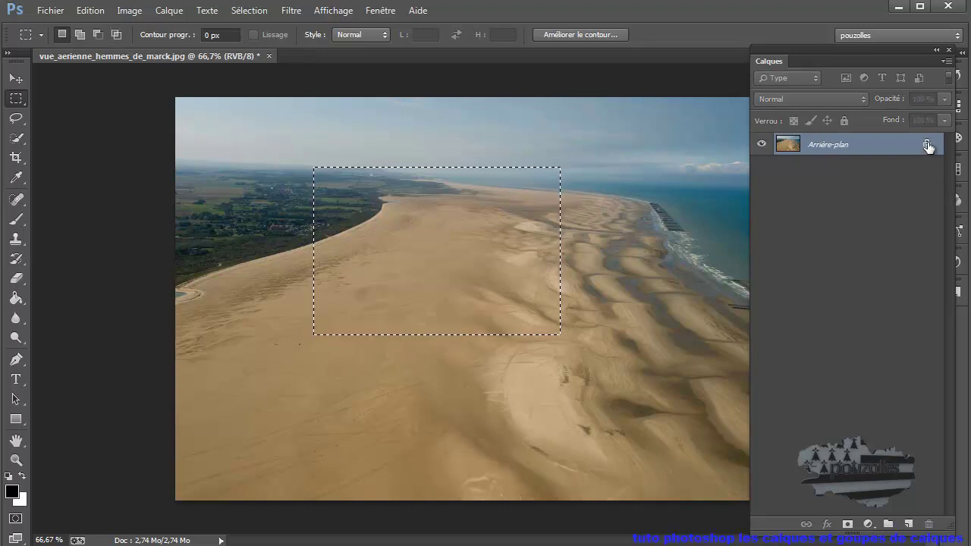
# Step: Unlock the background layer by discarding its lock and rename the layer "plage"
pyautogui.moveTo(927, 146); pyautogui.dragTo(930, 524)
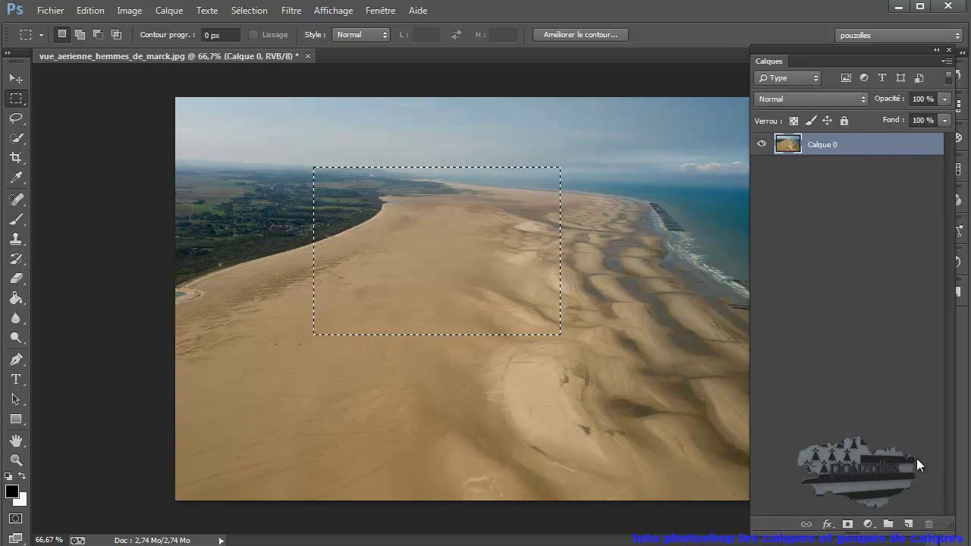
pyautogui.doubleClick(823, 145)
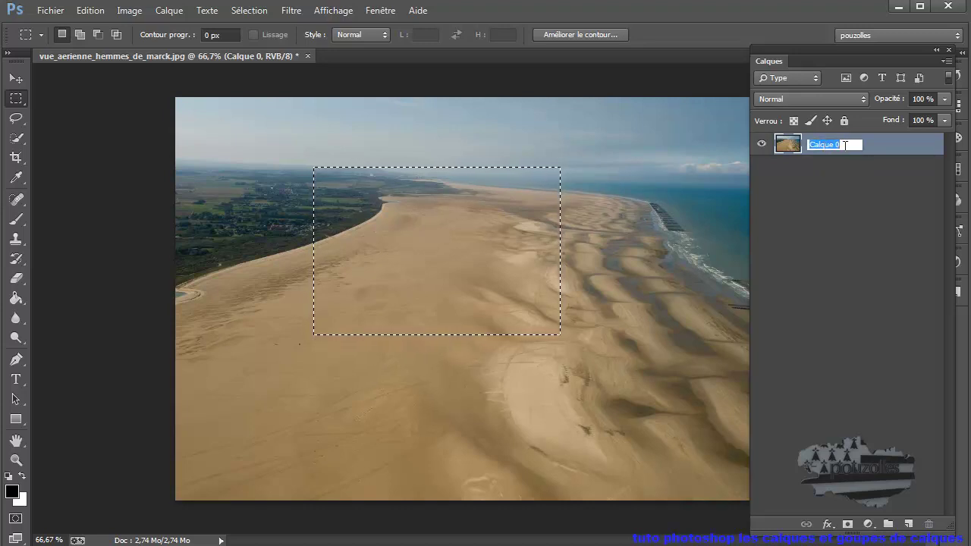
pyautogui.write('plage')
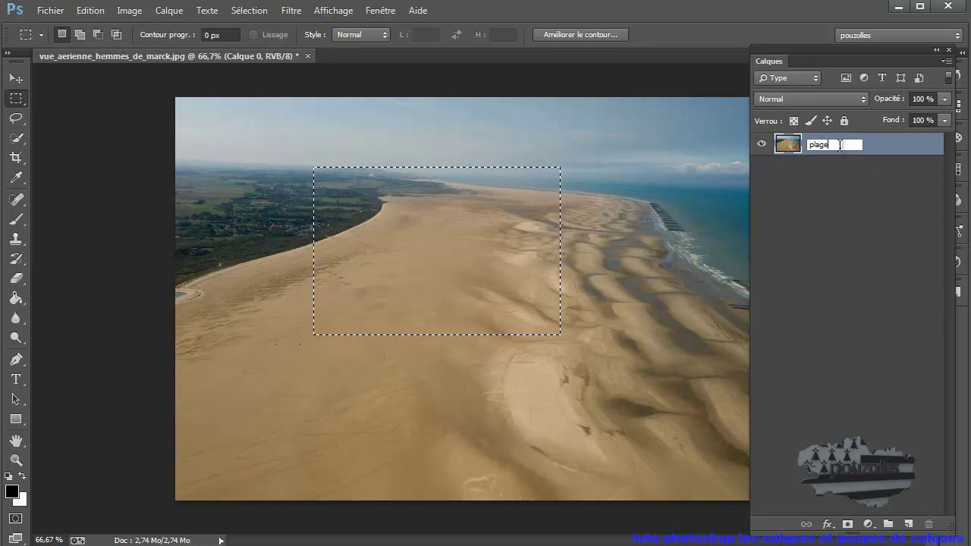
pyautogui.press('Return')
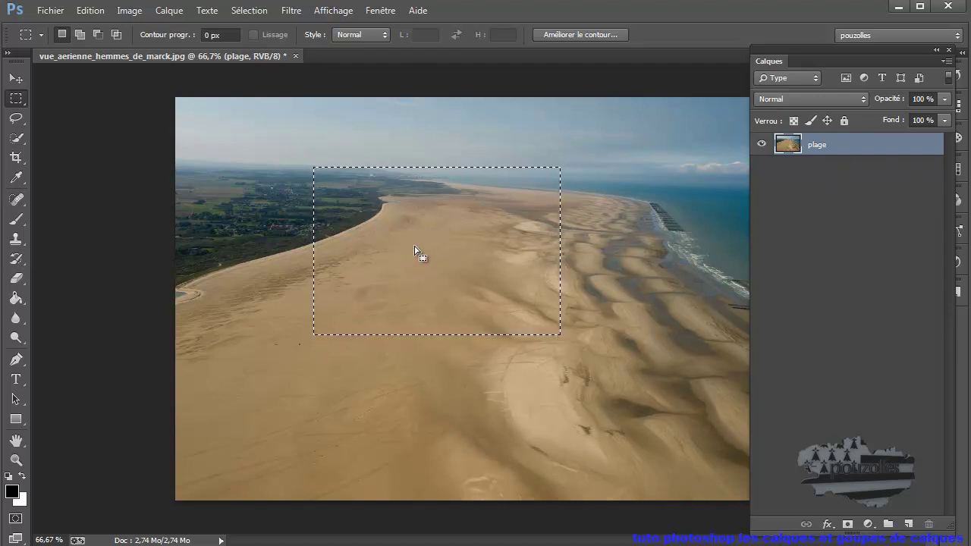
# Step: Try filling the selection on the plage layer with white and with black, undoing each fill
pyautogui.hotkey('ctrl', 'BackSpace')
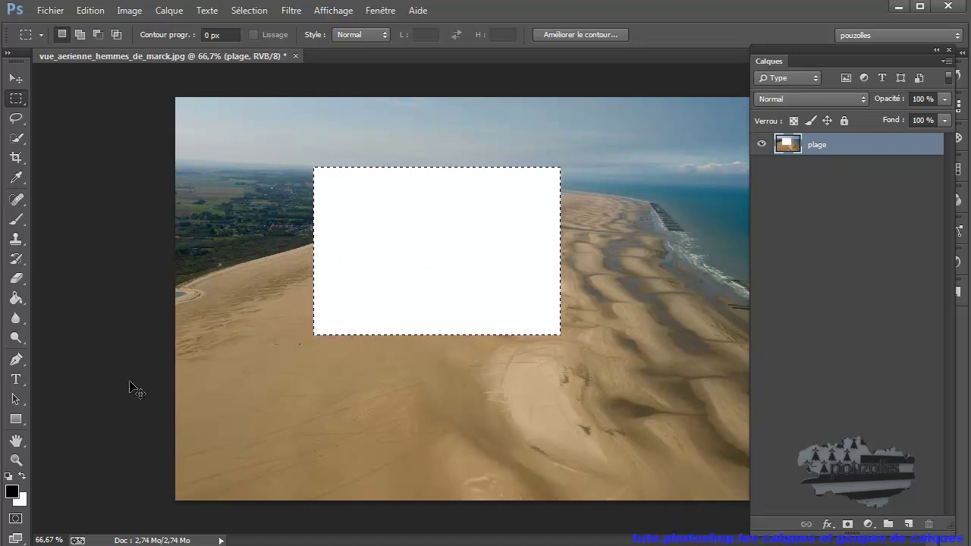
pyautogui.hotkey('ctrl', 'z')
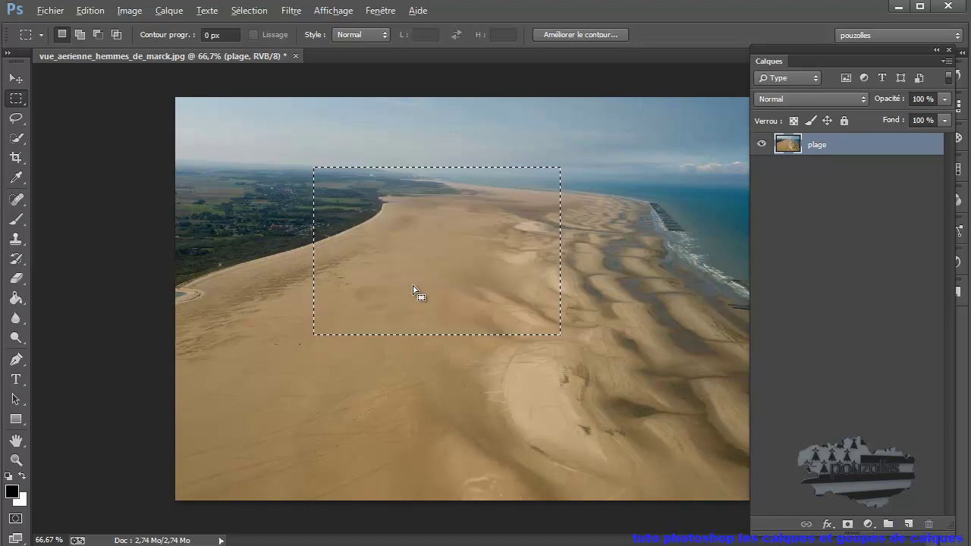
pyautogui.hotkey('alt', 'BackSpace')
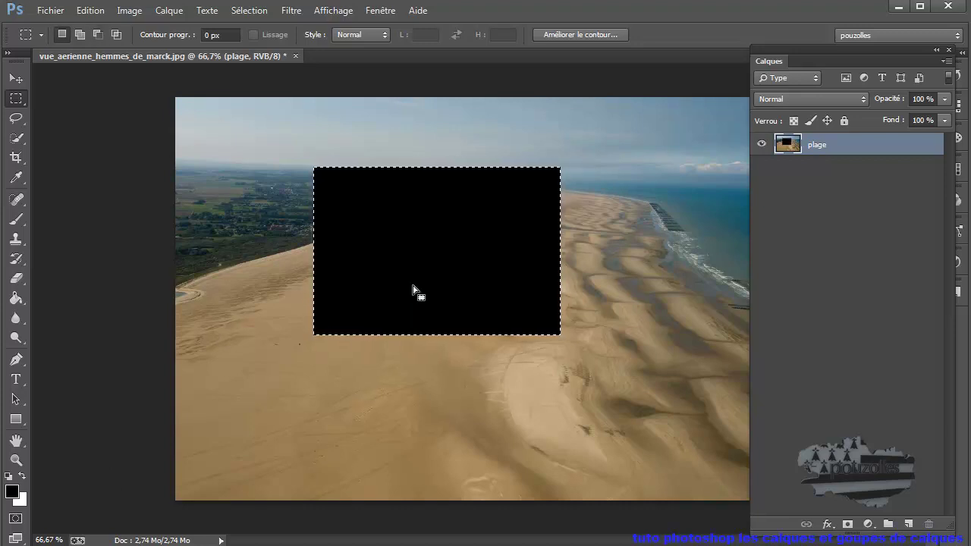
pyautogui.hotkey('ctrl', 'z')
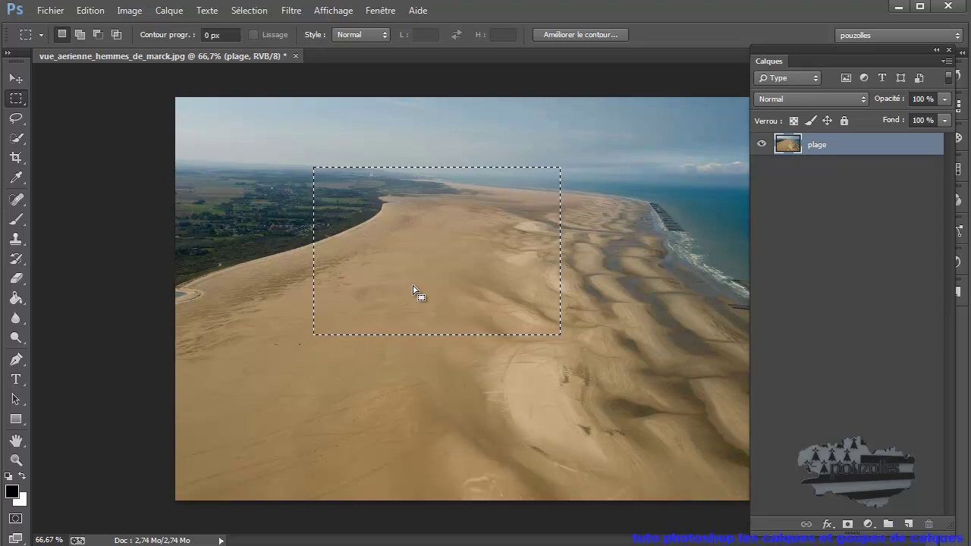
# Step: Cut the selected rectangle out of the plage layer and inspect the transparent area up close
pyautogui.press('shift')
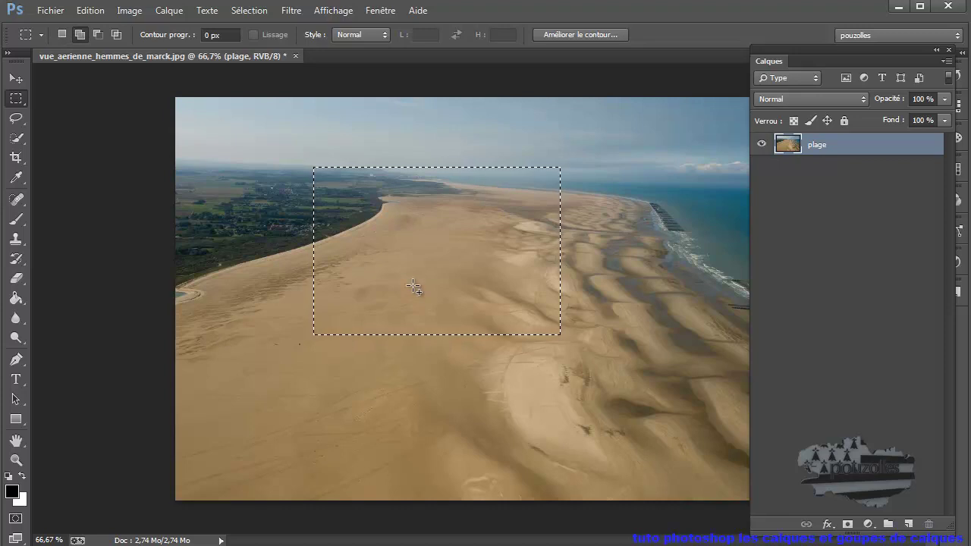
pyautogui.hotkey('ctrl', 'x')
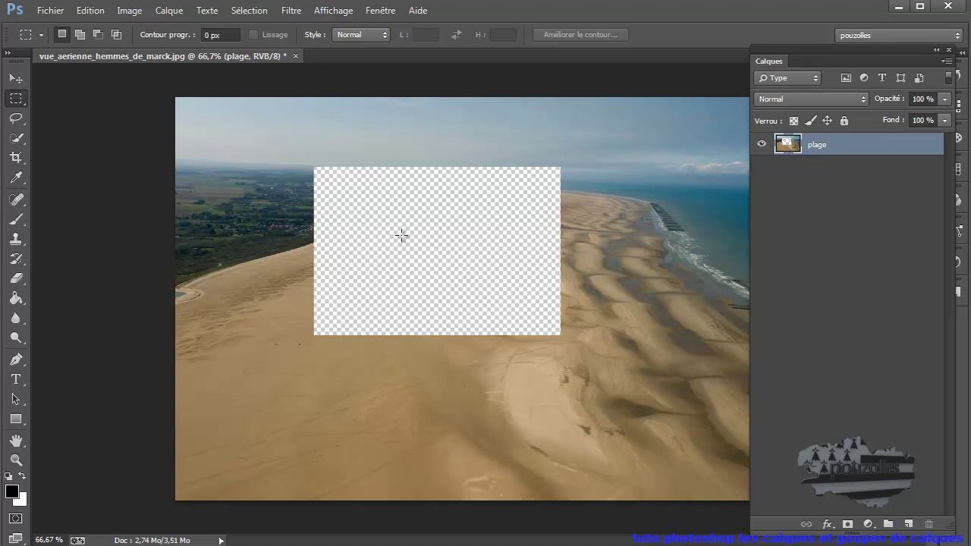
pyautogui.scroll(10, 401, 235)
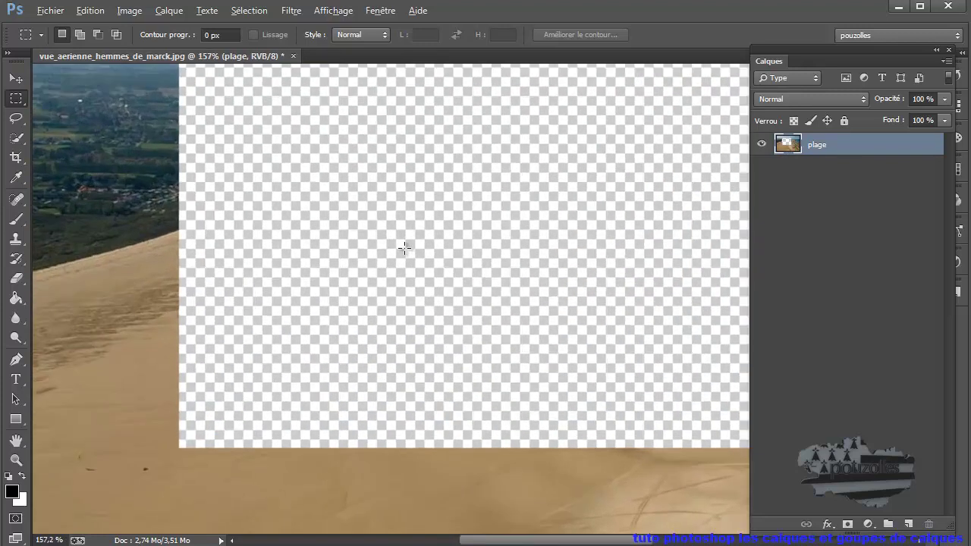
pyautogui.press('alt')
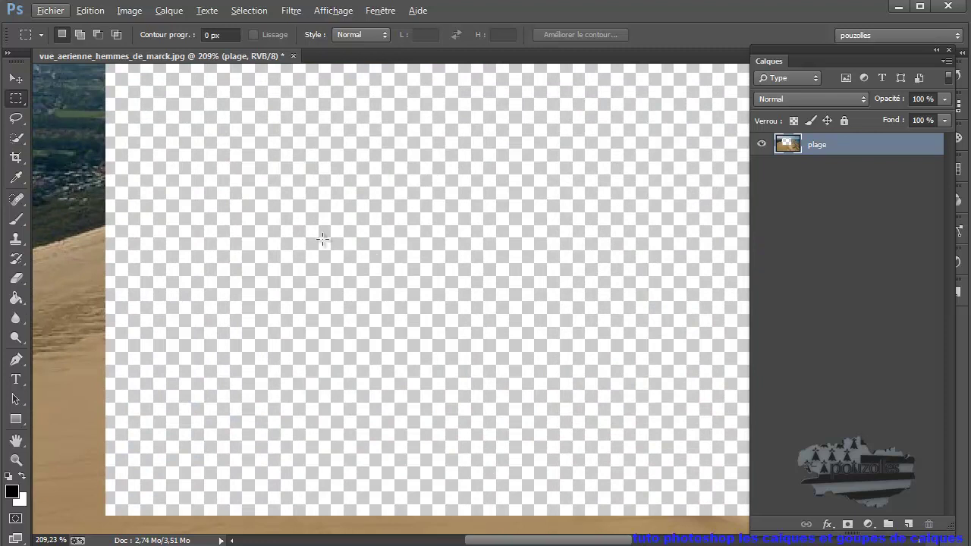
pyautogui.scroll(-8, 323, 239)
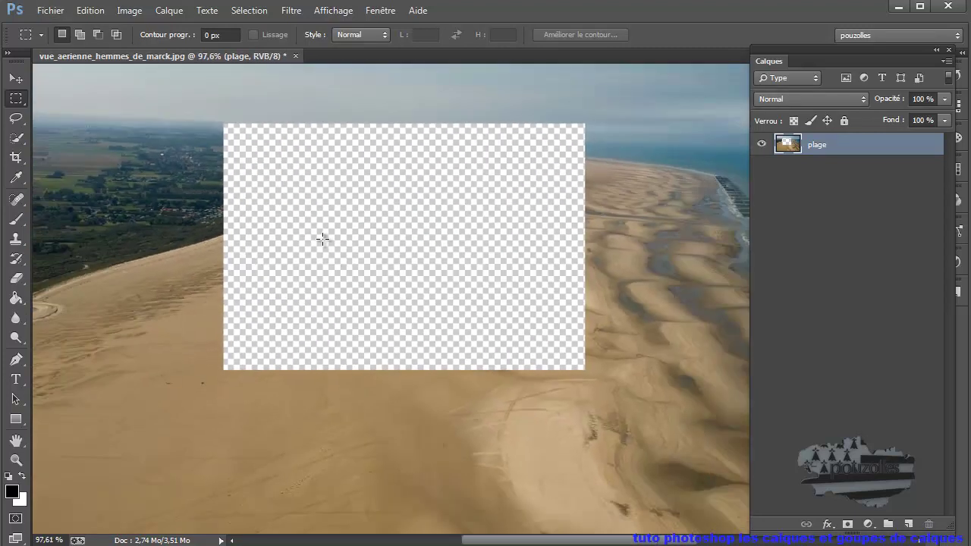
# Step: Review the file formats offered when saving the image under another name, including PNG, and cancel without saving
pyautogui.scroll(-2, 323, 238)
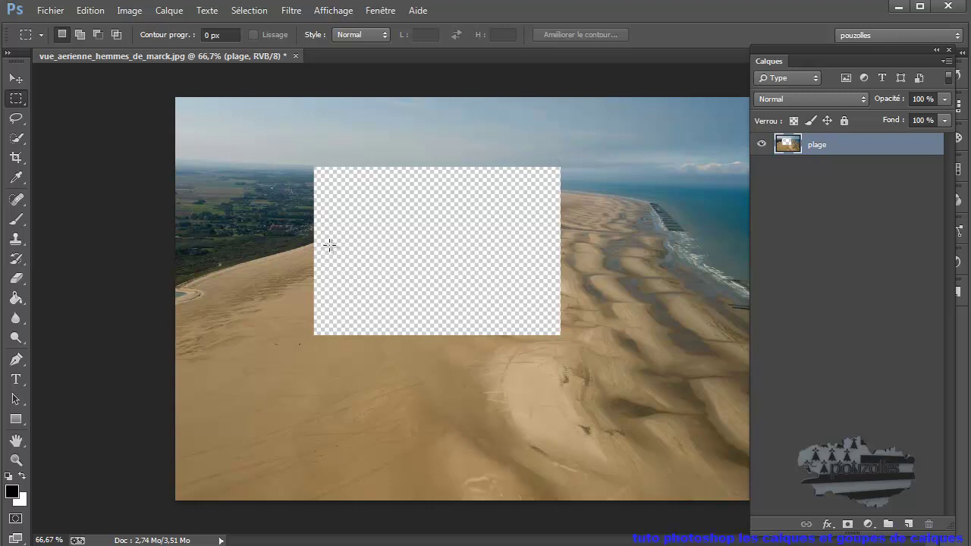
pyautogui.click(47, 10)
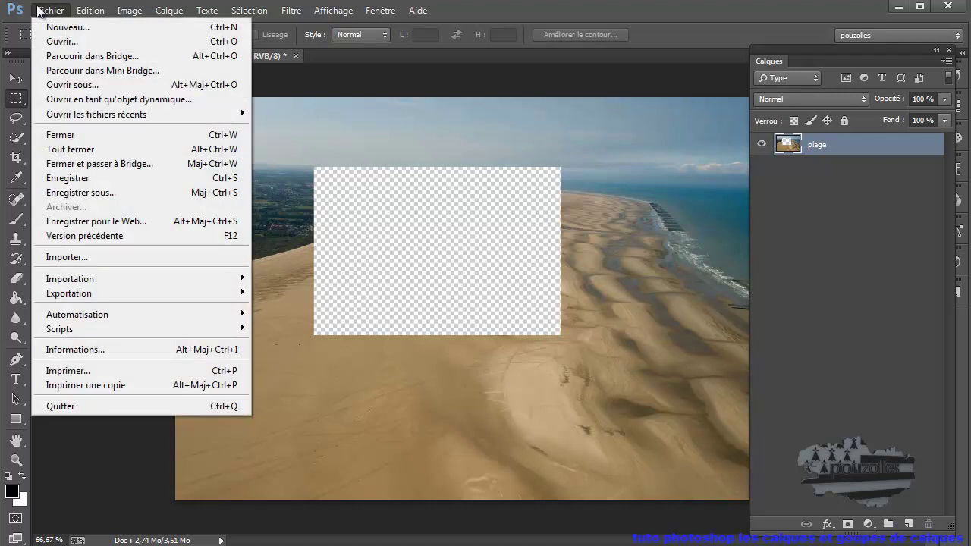
pyautogui.click(73, 191)
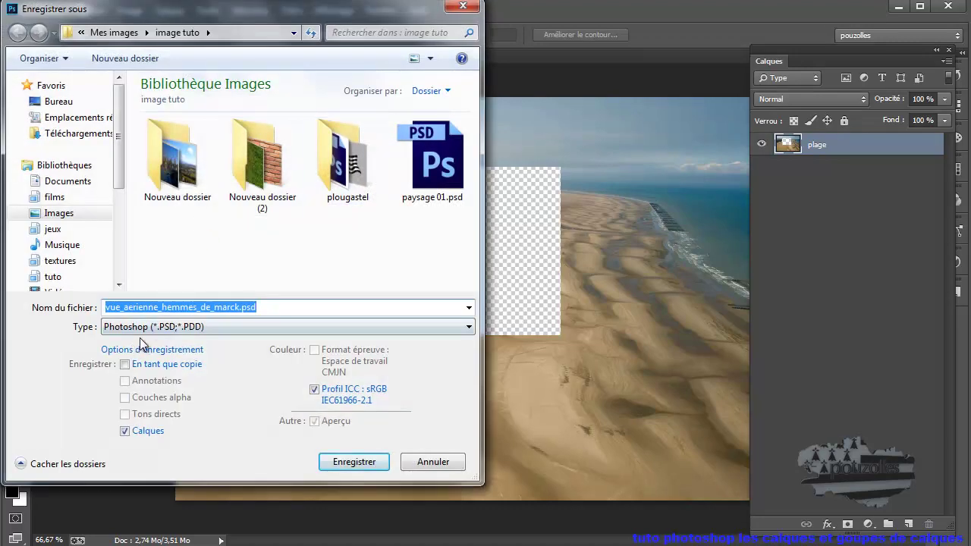
pyautogui.click(235, 328)
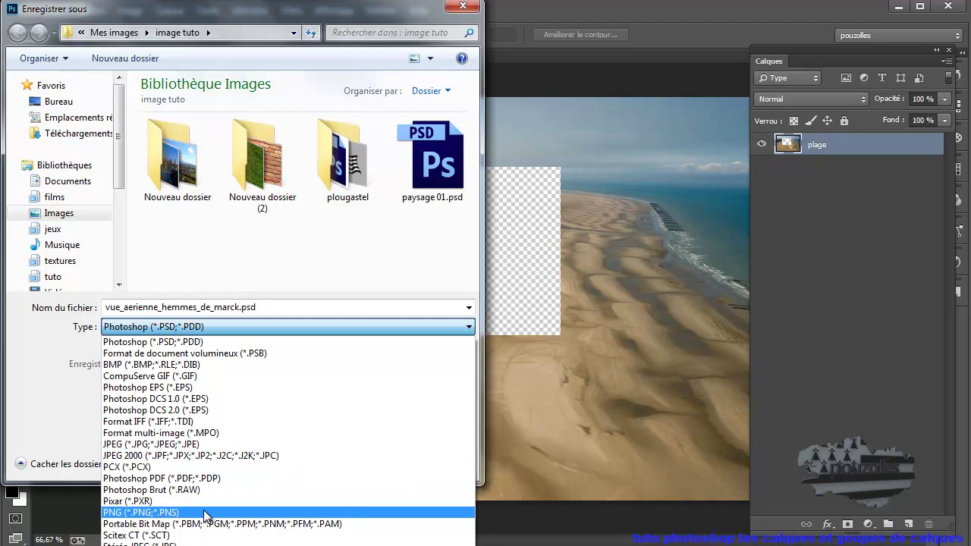
pyautogui.click(464, 7)
pyautogui.click(464, 8)
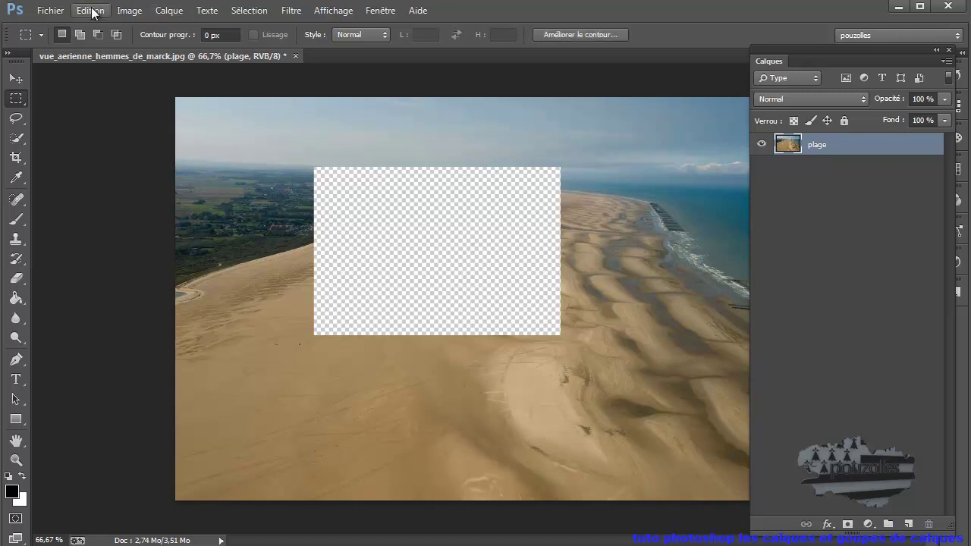
# Step: Undo the cut on the plage layer and deselect the rectangular selection
pyautogui.hotkey('ctrl', 'z')
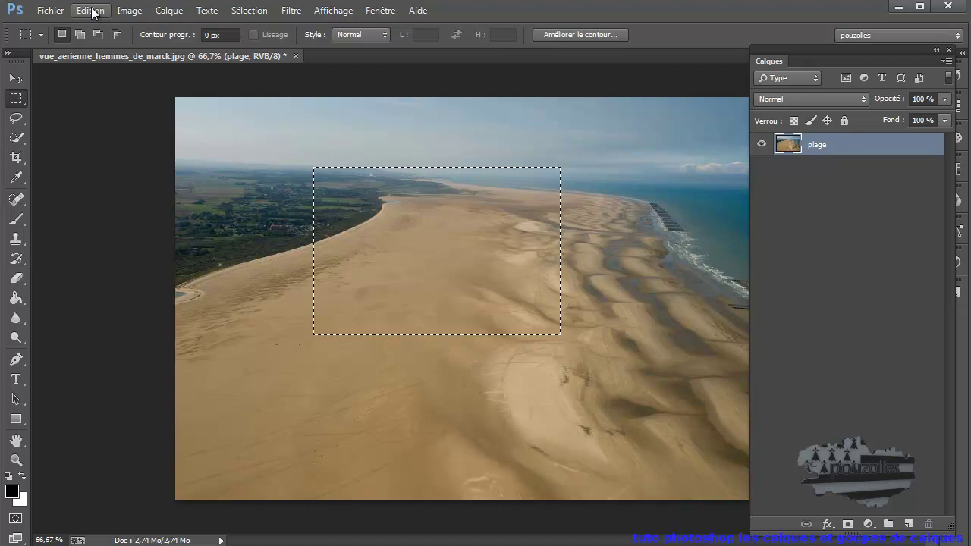
pyautogui.click(249, 10)
pyautogui.click(264, 40)
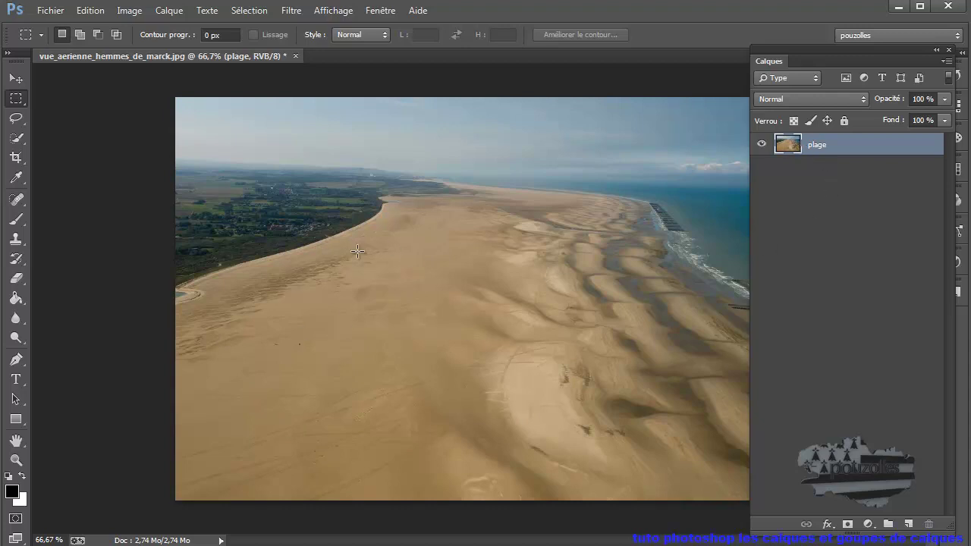
# Step: Add a new empty layer above plage and check its transparency by briefly hiding the plage layer
pyautogui.click(909, 525)
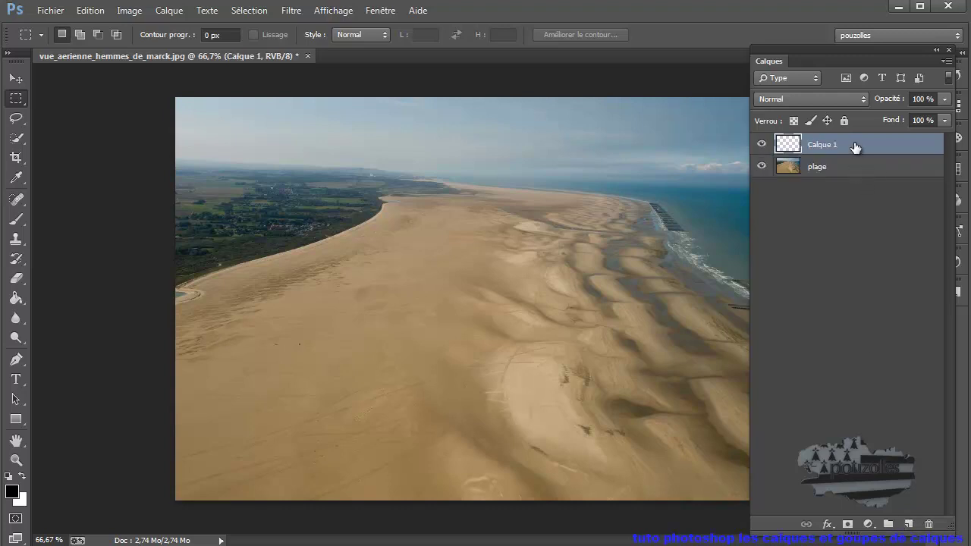
pyautogui.click(757, 167)
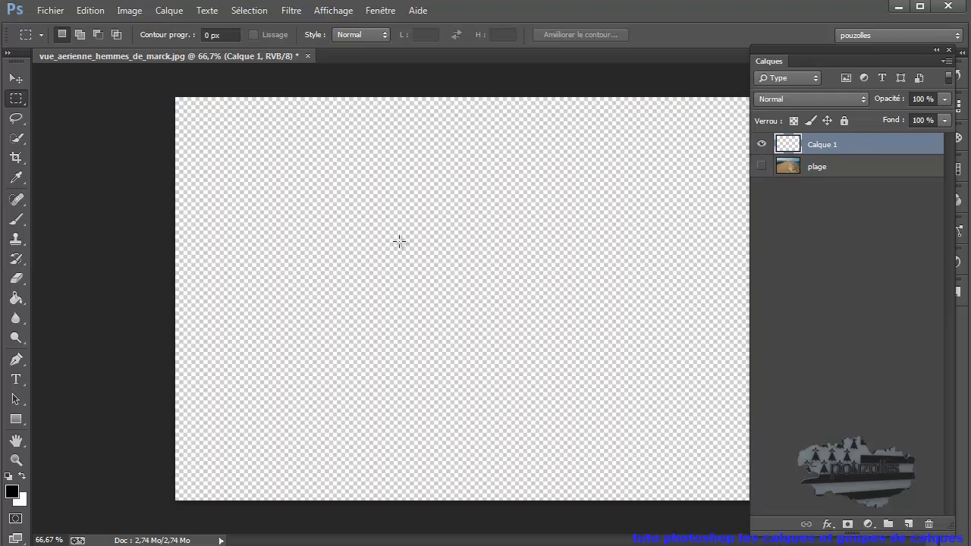
pyautogui.click(761, 166)
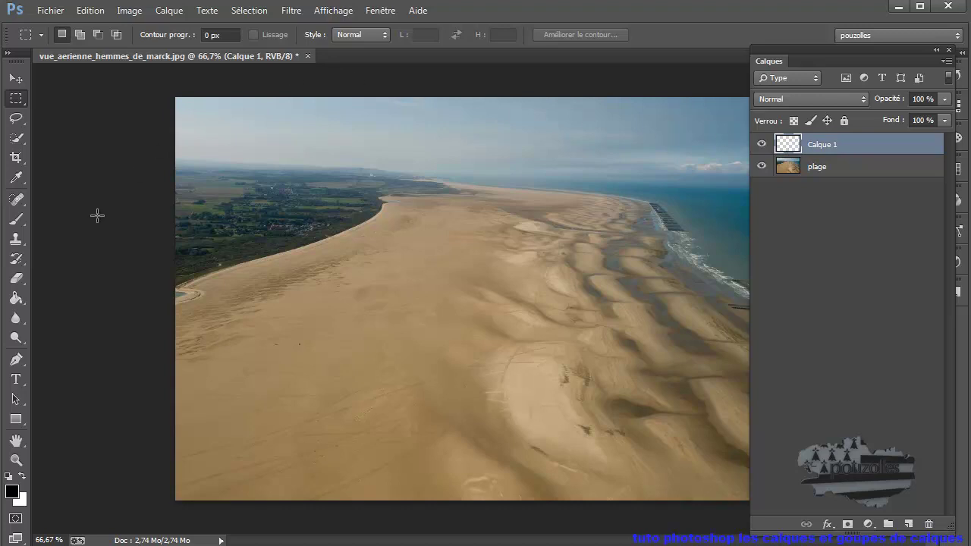
# Step: Choose the Brush tool and set the foreground colour to light blue, #44a4ee
pyautogui.click(17, 219)
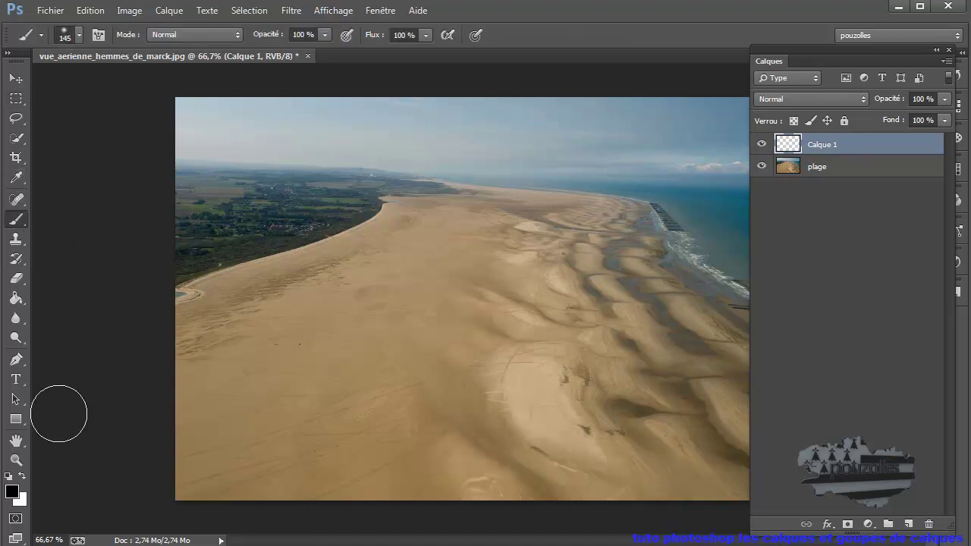
pyautogui.click(12, 491)
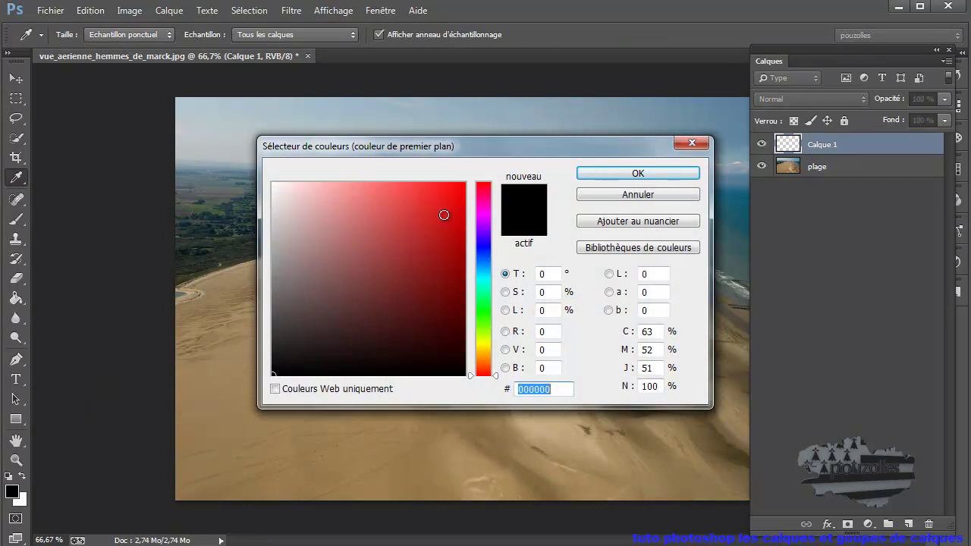
pyautogui.click(482, 265)
pyautogui.click(409, 196)
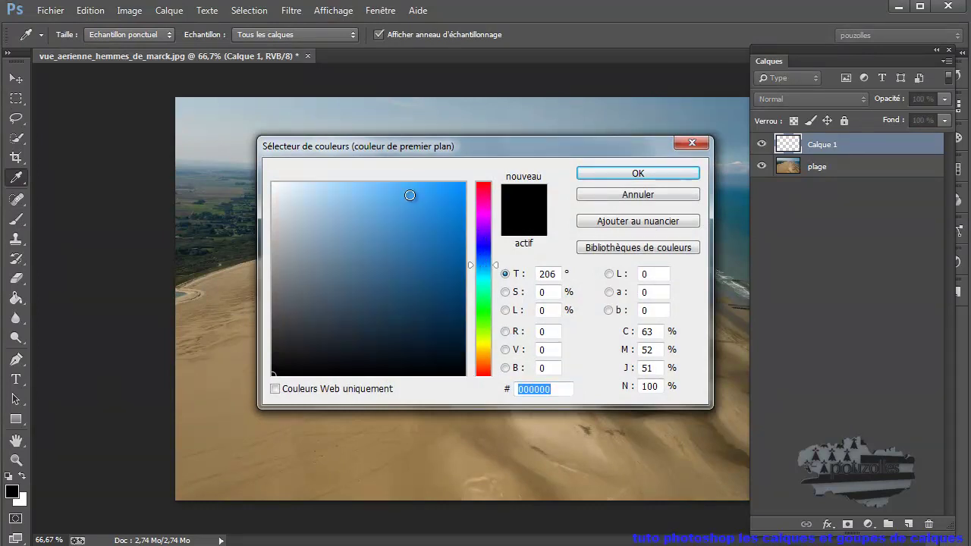
pyautogui.click(636, 173)
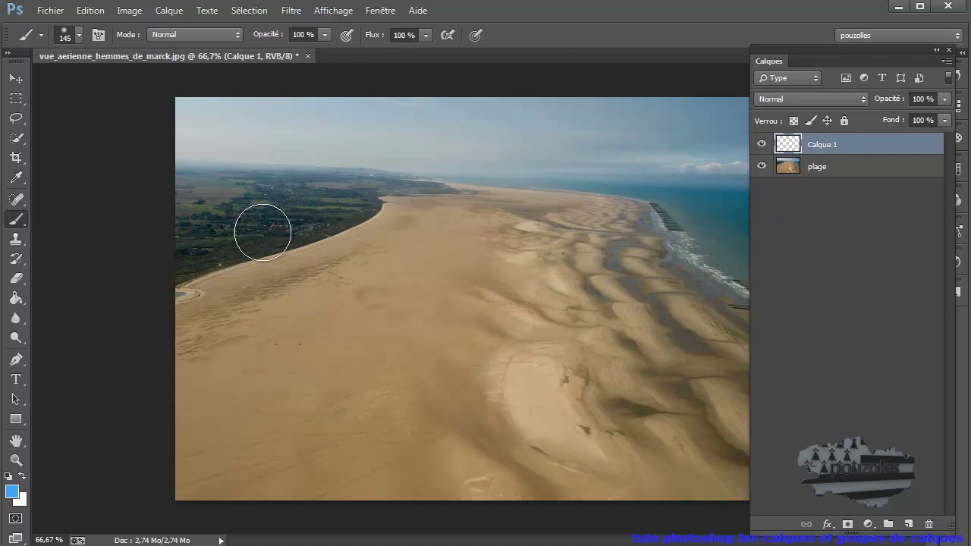
# Step: Paint a solid blue patch over the sand on Calque 1 with a 37 px brush
pyautogui.moveTo(321, 260)
pyautogui.mouseDown()
pyautogui.moveTo(304, 256)
pyautogui.moveTo(309, 414)
pyautogui.moveTo(298, 442)
pyautogui.mouseUp()
pyautogui.moveTo(317, 260); pyautogui.dragTo(396, 253)
pyautogui.moveTo(327, 268)
pyautogui.mouseDown()
pyautogui.moveTo(397, 269)
pyautogui.moveTo(307, 283)
pyautogui.moveTo(374, 287)
pyautogui.moveTo(316, 303)
pyautogui.moveTo(390, 305)
pyautogui.moveTo(326, 321)
pyautogui.moveTo(390, 318)
pyautogui.mouseUp()
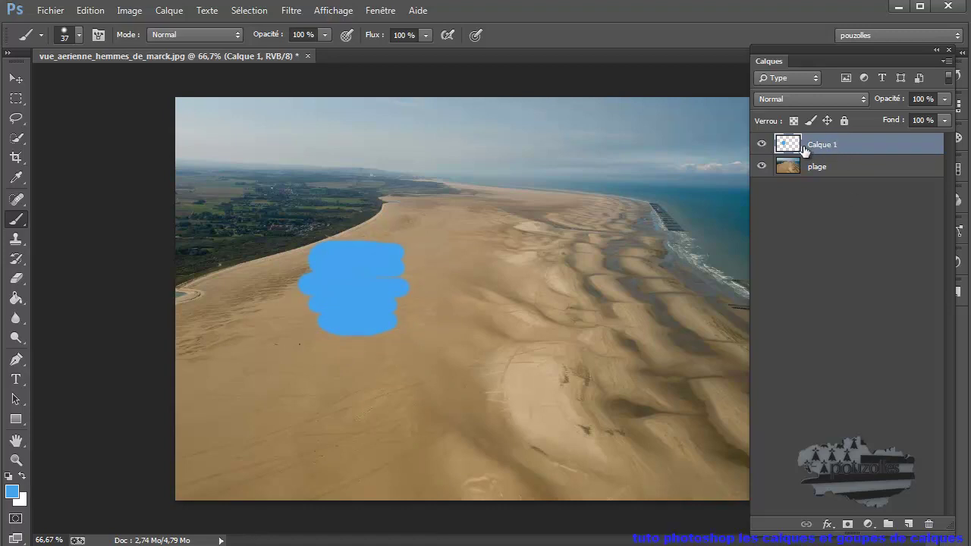
# Step: View the blue patch alone by temporarily hiding the plage layer, and move the patch slightly down the beach
pyautogui.click(761, 167)
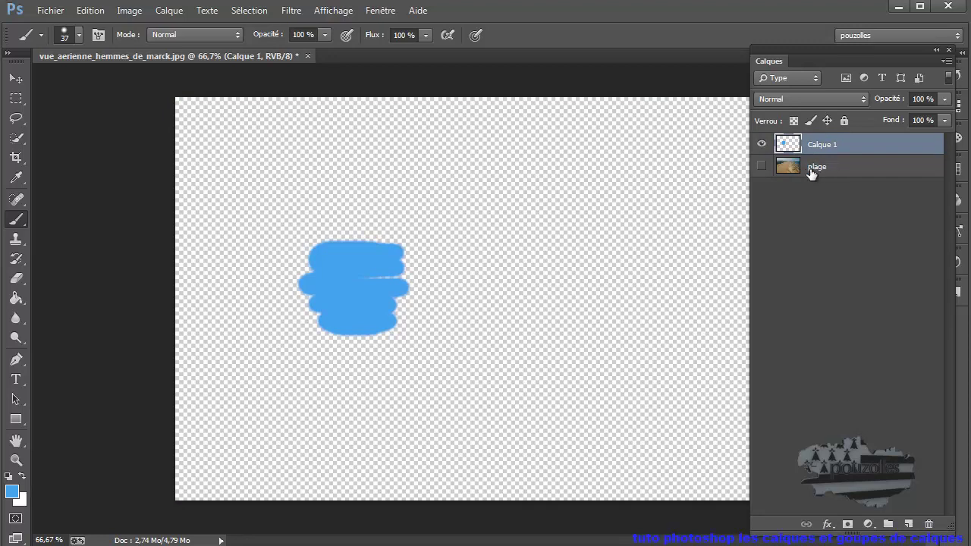
pyautogui.click(761, 166)
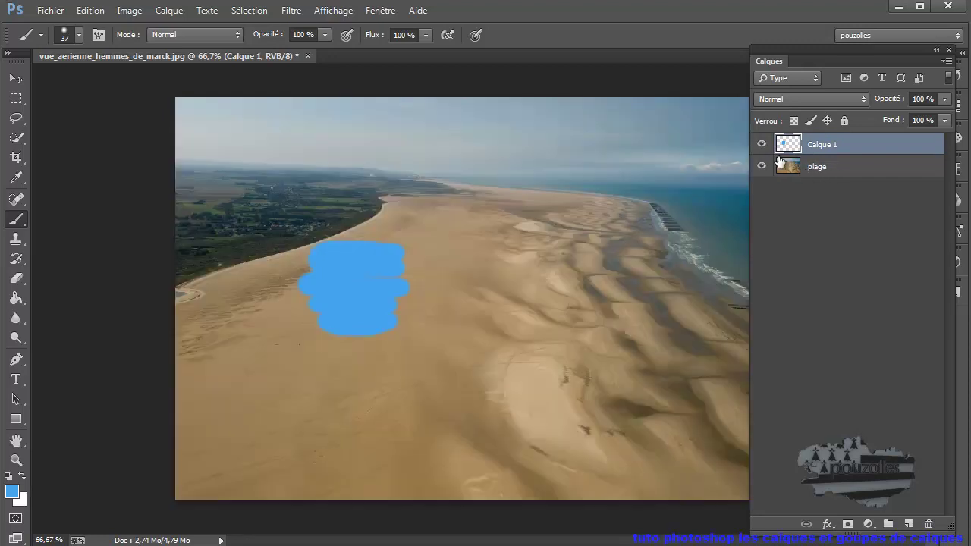
pyautogui.click(17, 78)
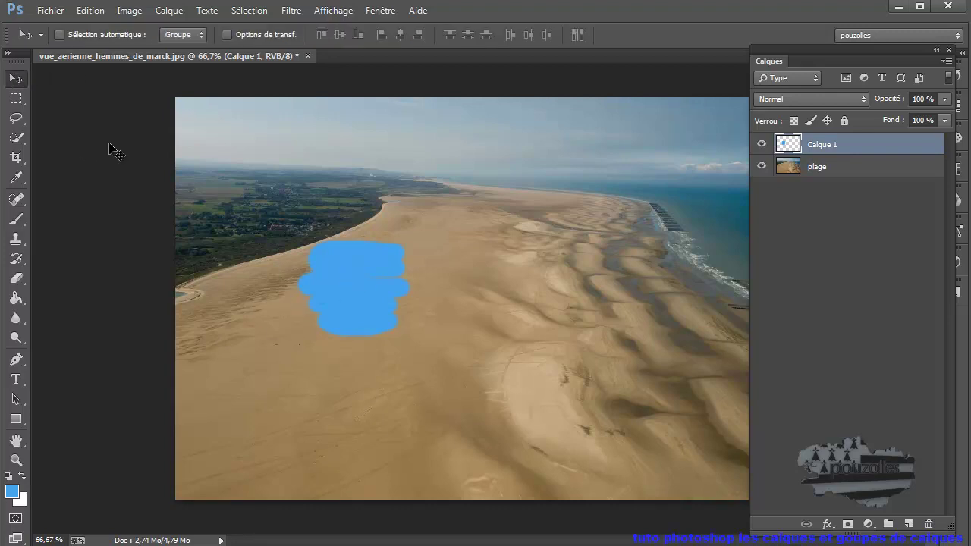
pyautogui.moveTo(353, 287); pyautogui.dragTo(350, 329)
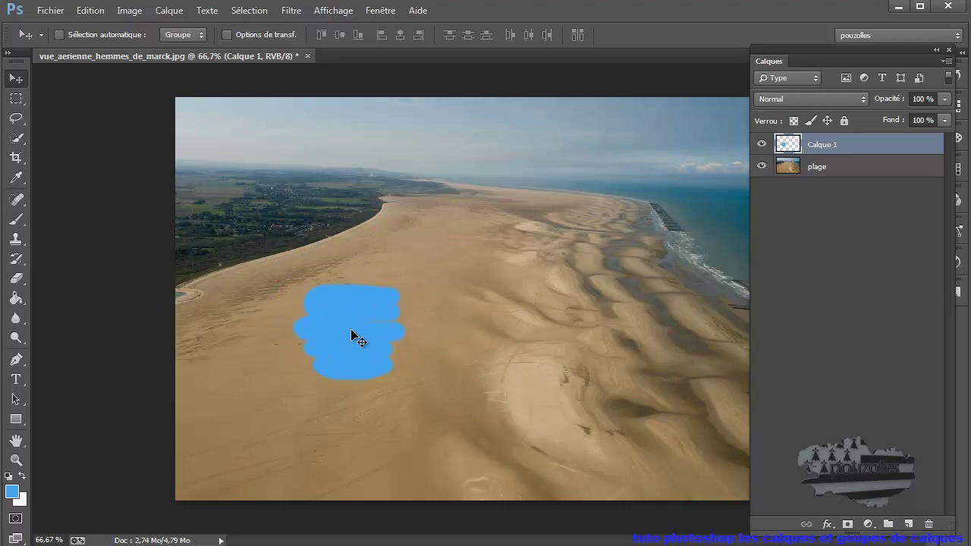
# Step: Try the Fondu, Obscurcir and Superposition blend modes on Calque 1 and restore Normal
pyautogui.click(802, 98)
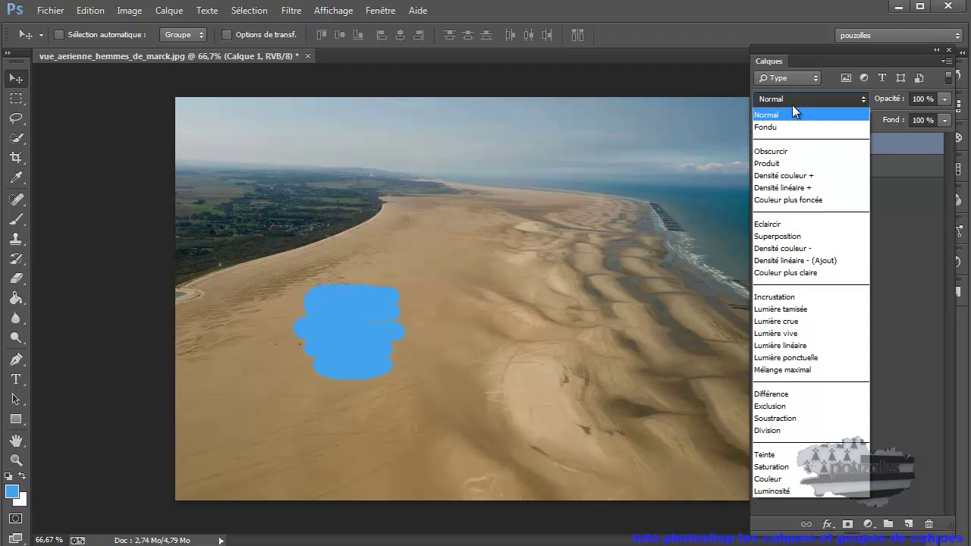
pyautogui.click(781, 127)
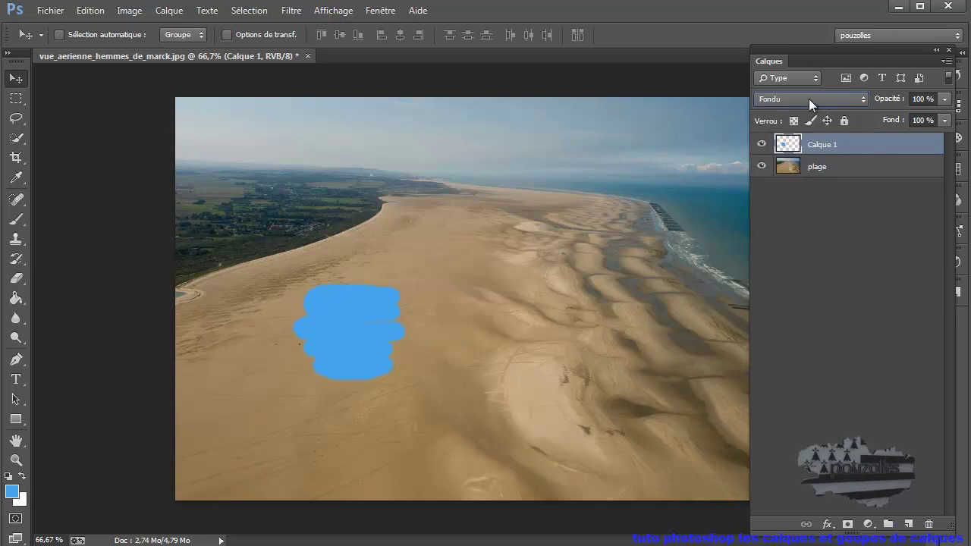
pyautogui.click(809, 98)
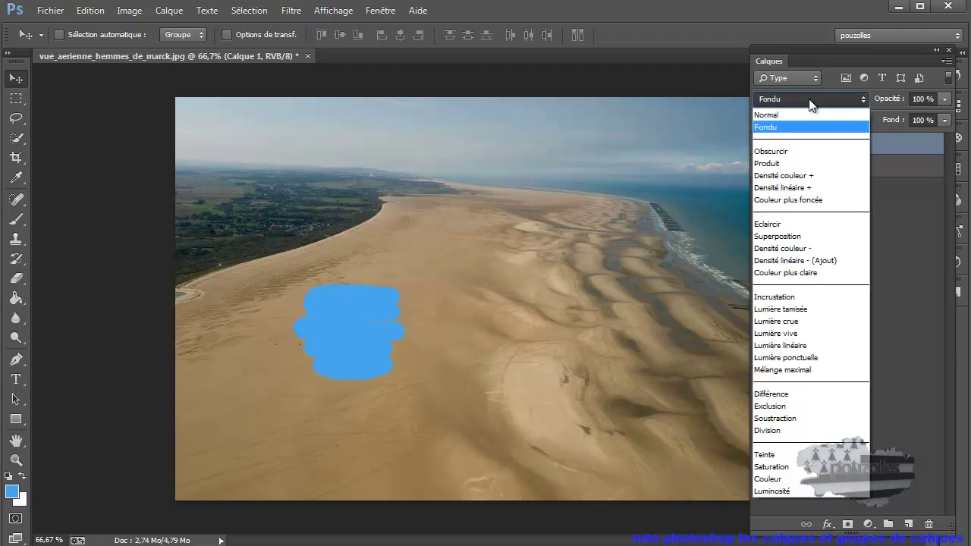
pyautogui.click(790, 151)
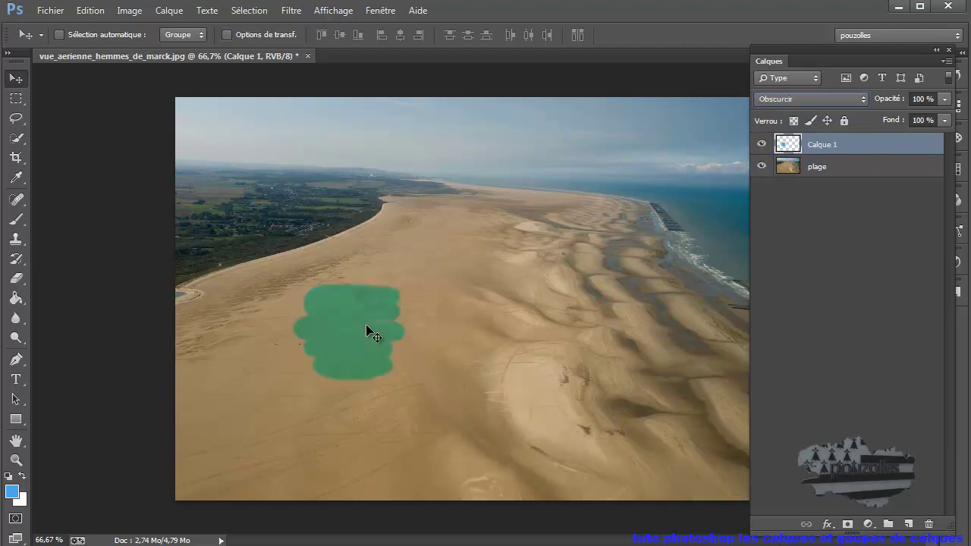
pyautogui.click(828, 98)
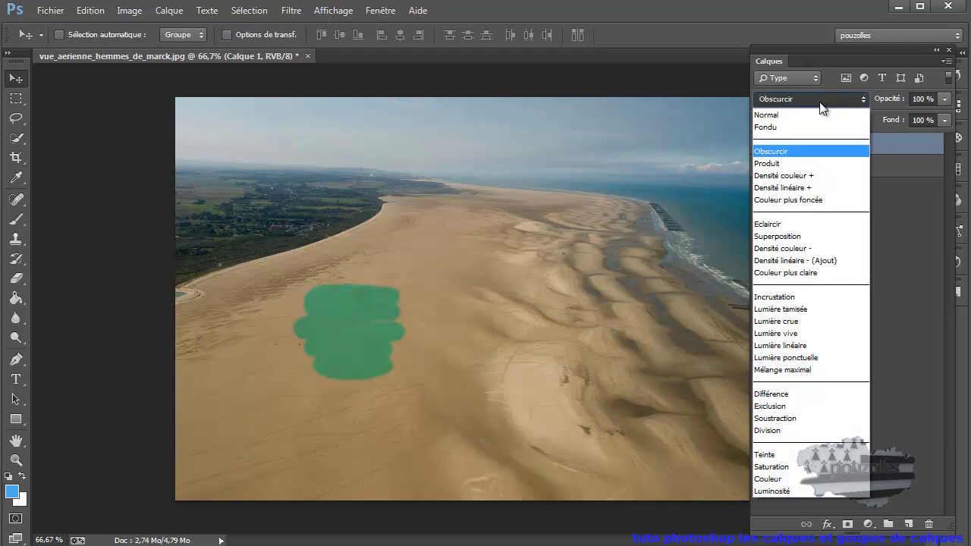
pyautogui.click(792, 232)
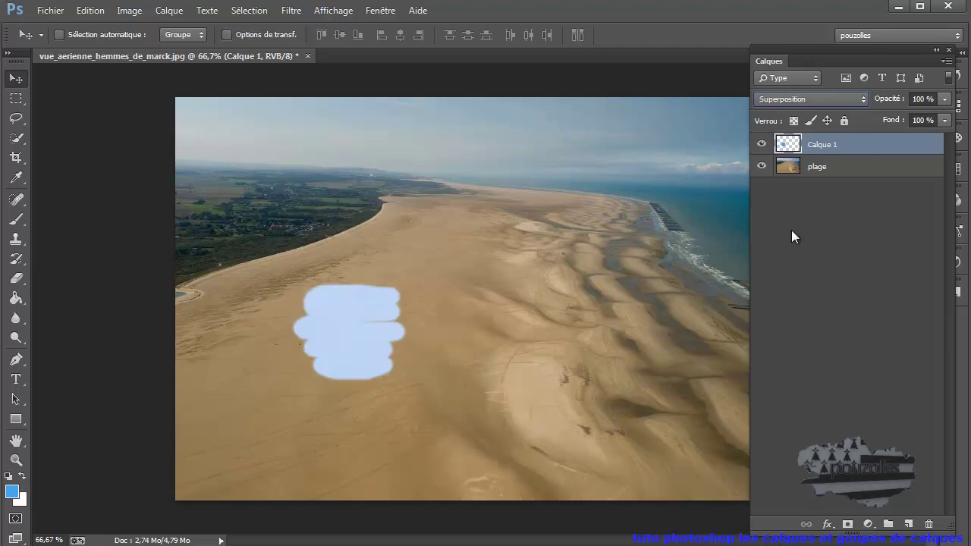
pyautogui.click(827, 100)
pyautogui.click(788, 115)
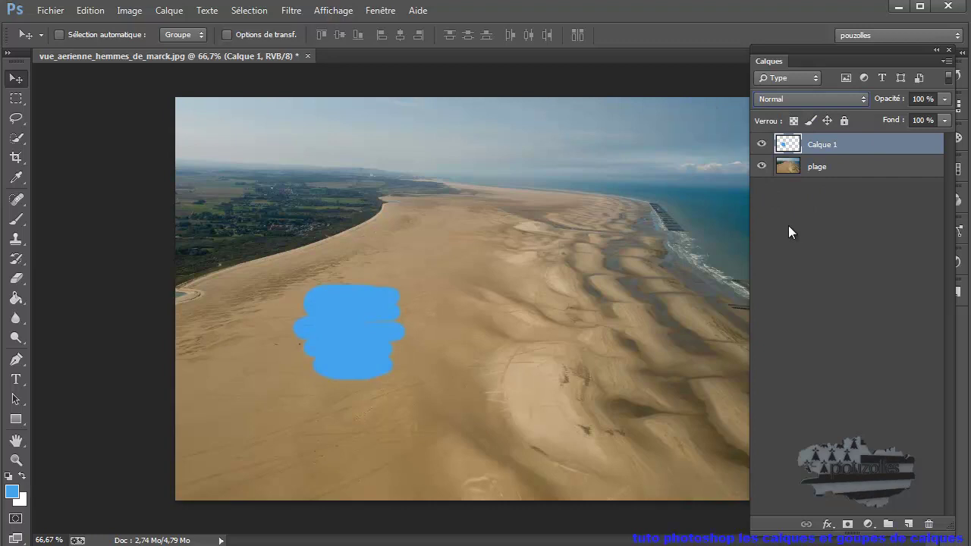
# Step: Add a new layer above Calque 1 and set the foreground colour to bright green
pyautogui.click(907, 524)
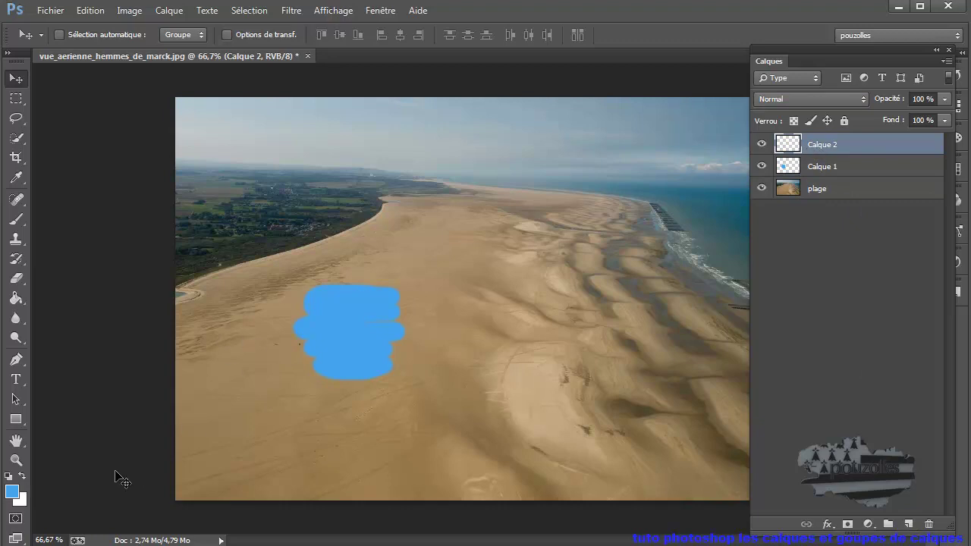
pyautogui.click(12, 491)
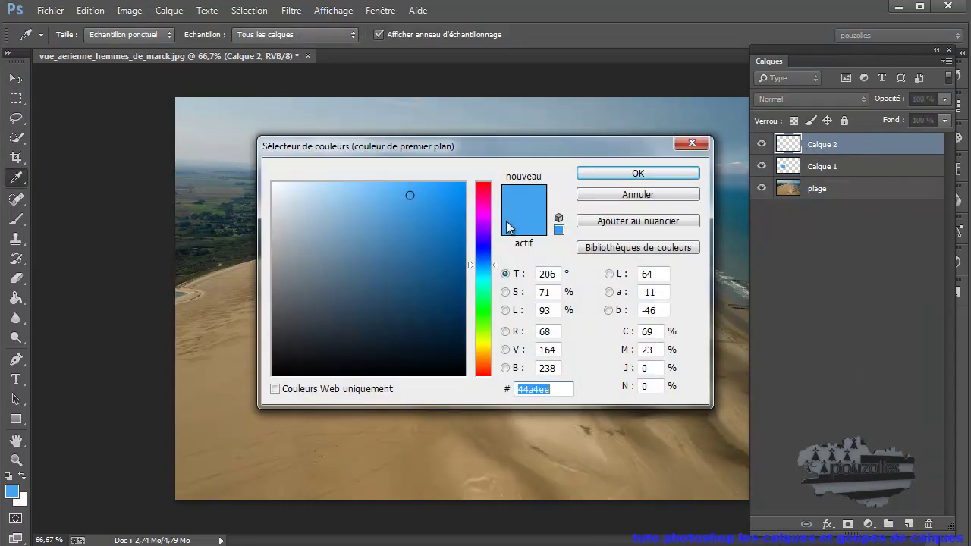
pyautogui.click(484, 308)
pyautogui.click(625, 173)
pyautogui.press('v')
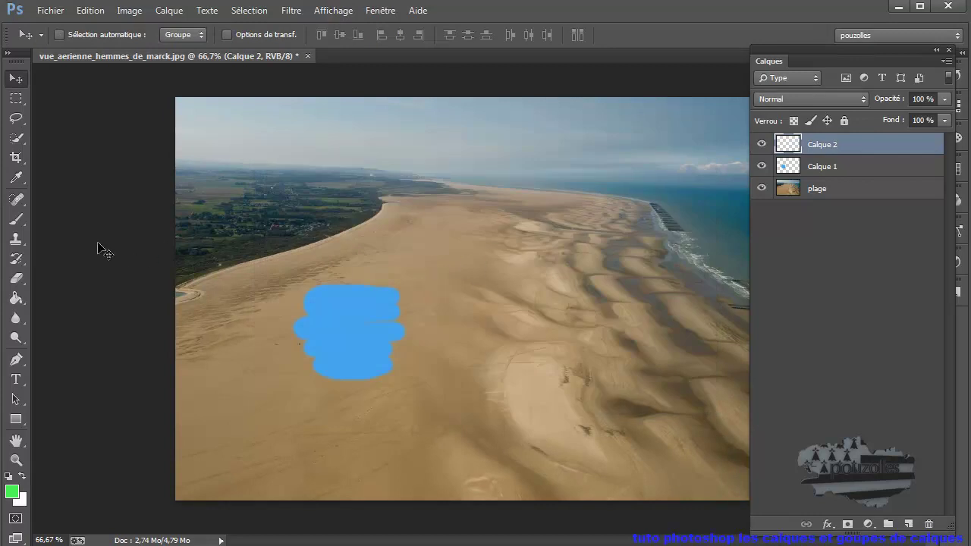
# Step: Brush a green patch on Calque 2 that overlaps the right side of the blue patch
pyautogui.click(16, 219)
pyautogui.click(423, 275)
pyautogui.moveTo(412, 277)
pyautogui.mouseDown()
pyautogui.moveTo(384, 311)
pyautogui.moveTo(380, 363)
pyautogui.moveTo(394, 366)
pyautogui.mouseUp()
pyautogui.moveTo(410, 291)
pyautogui.mouseDown()
pyautogui.moveTo(396, 358)
pyautogui.moveTo(413, 359)
pyautogui.moveTo(431, 295)
pyautogui.moveTo(414, 344)
pyautogui.moveTo(429, 353)
pyautogui.moveTo(424, 321)
pyautogui.mouseUp()
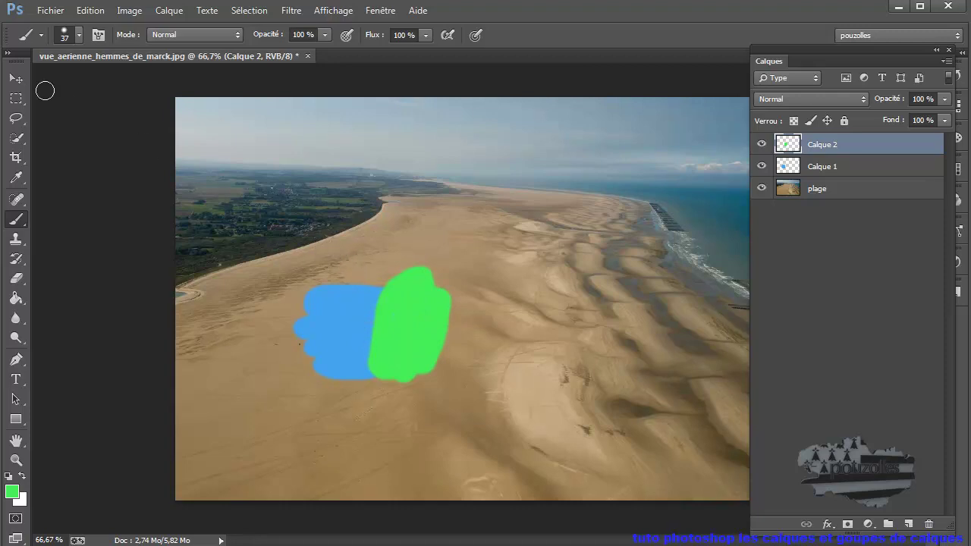
# Step: Nudge the green patch on Calque 2 and the blue patch on Calque 1 slightly upward, each on its own layer
pyautogui.click(16, 78)
pyautogui.moveTo(421, 334)
pyautogui.mouseDown()
pyautogui.moveTo(485, 297)
pyautogui.moveTo(432, 255)
pyautogui.moveTo(379, 311)
pyautogui.moveTo(401, 350)
pyautogui.moveTo(433, 310)
pyautogui.moveTo(424, 332)
pyautogui.mouseUp()
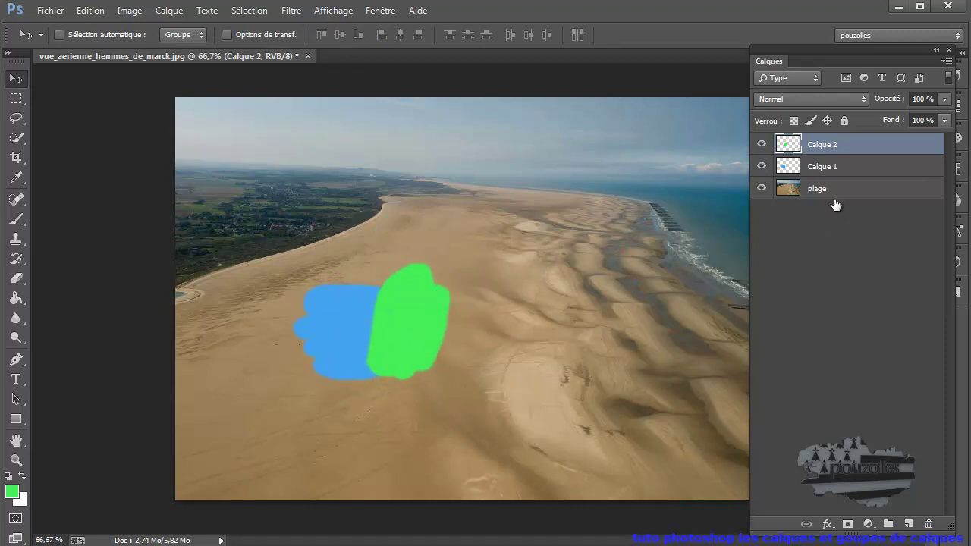
pyautogui.moveTo(826, 169); pyautogui.dragTo(784, 172)
pyautogui.moveTo(327, 327)
pyautogui.mouseDown()
pyautogui.moveTo(339, 317)
pyautogui.moveTo(465, 299)
pyautogui.moveTo(416, 271)
pyautogui.moveTo(341, 292)
pyautogui.moveTo(338, 311)
pyautogui.moveTo(321, 314)
pyautogui.mouseUp()
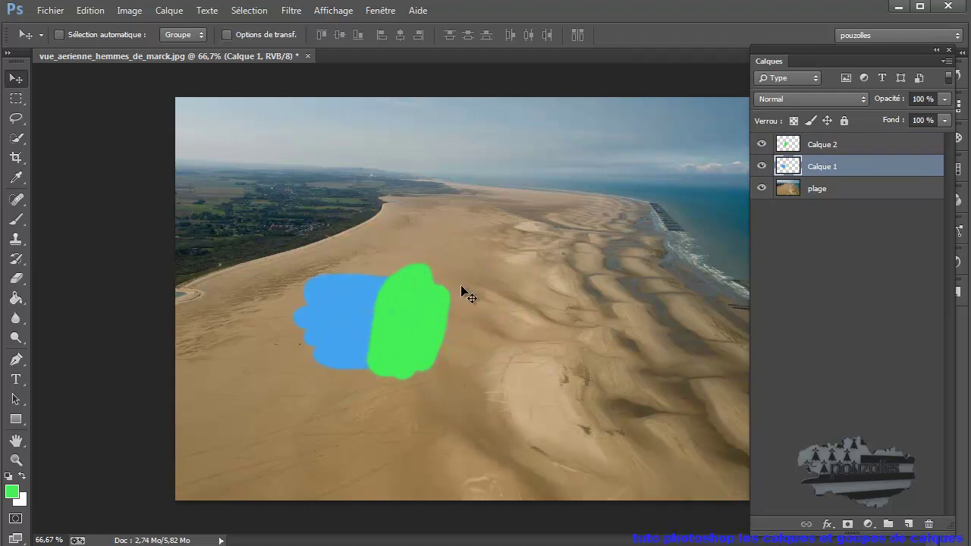
# Step: Place Calque 2 beneath Calque 1 in the layer stack, shift its green patch slightly up, and reselect Calque 1
pyautogui.click(823, 147)
pyautogui.moveTo(829, 146); pyautogui.dragTo(855, 183)
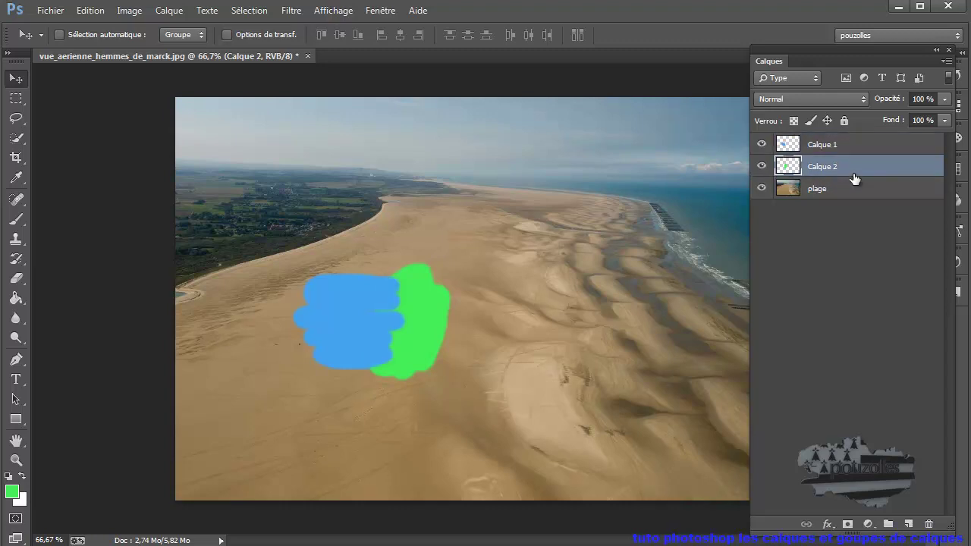
pyautogui.moveTo(350, 314)
pyautogui.mouseDown()
pyautogui.moveTo(359, 296)
pyautogui.moveTo(376, 295)
pyautogui.moveTo(367, 322)
pyautogui.moveTo(358, 313)
pyautogui.mouseUp()
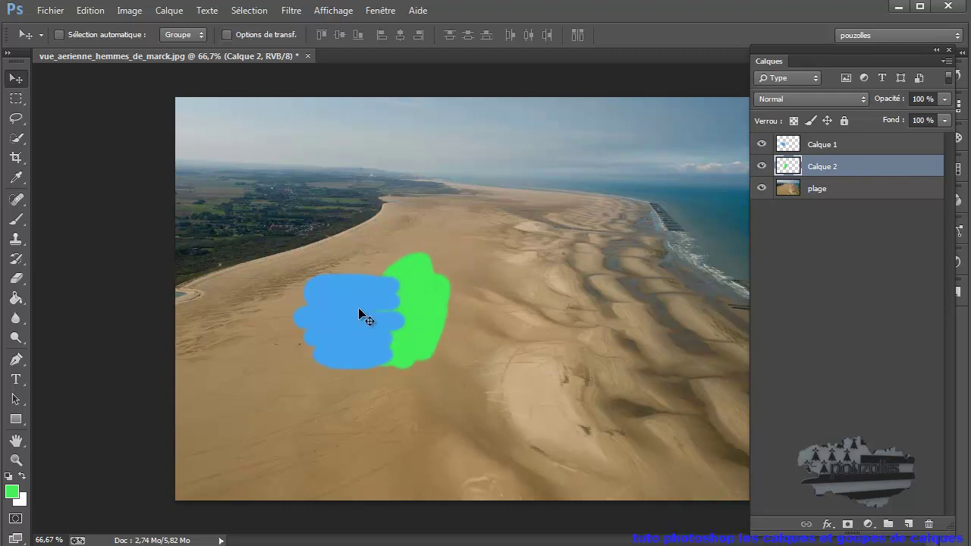
pyautogui.click(817, 144)
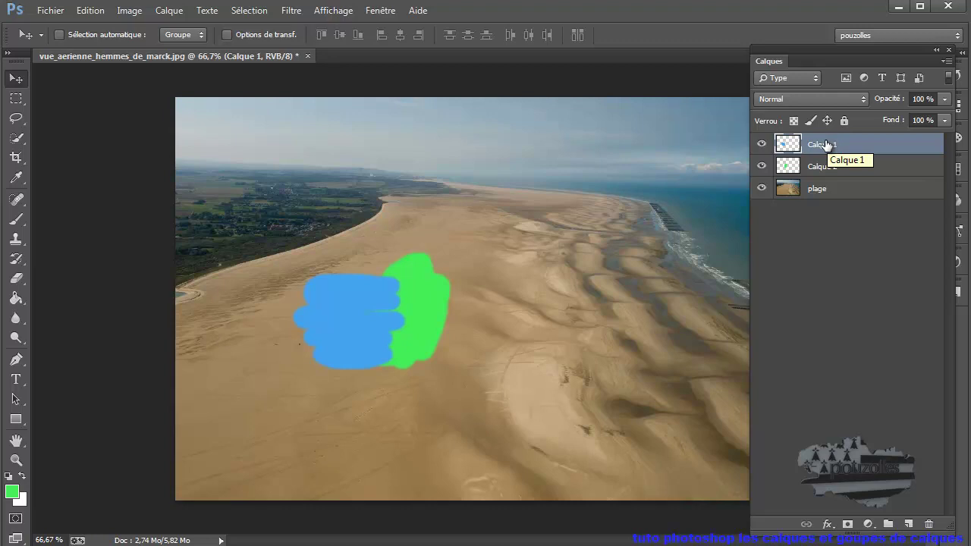
# Step: Delete the two painted layers, Calque 1 and Calque 2, leaving only the plage layer
pyautogui.moveTo(826, 144); pyautogui.dragTo(929, 523)
pyautogui.moveTo(835, 143)
pyautogui.mouseDown()
pyautogui.moveTo(877, 265)
pyautogui.moveTo(907, 483)
pyautogui.moveTo(929, 524)
pyautogui.mouseUp()
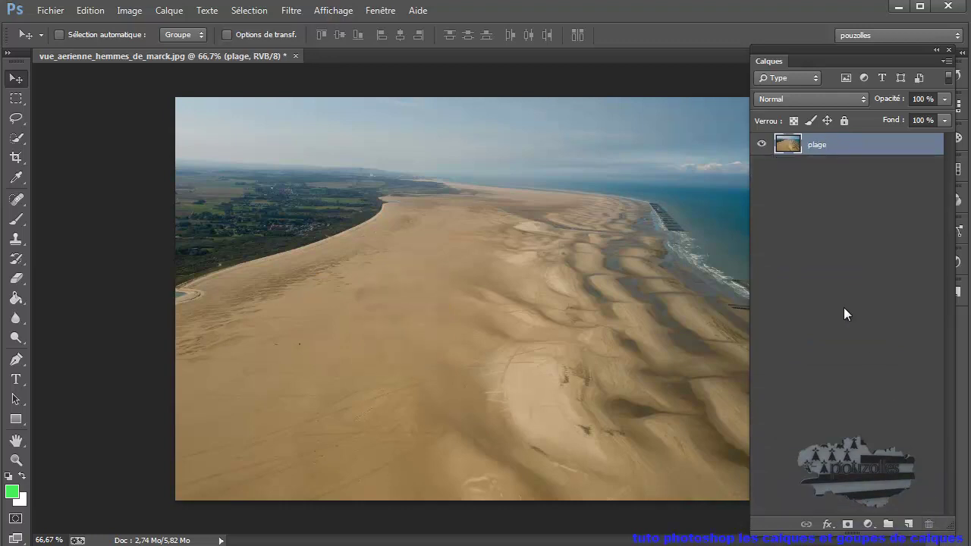
# Step: Open 14.png from the Nouveau dossier folder and copy its tree layer into the beach photo document
pyautogui.click(49, 10)
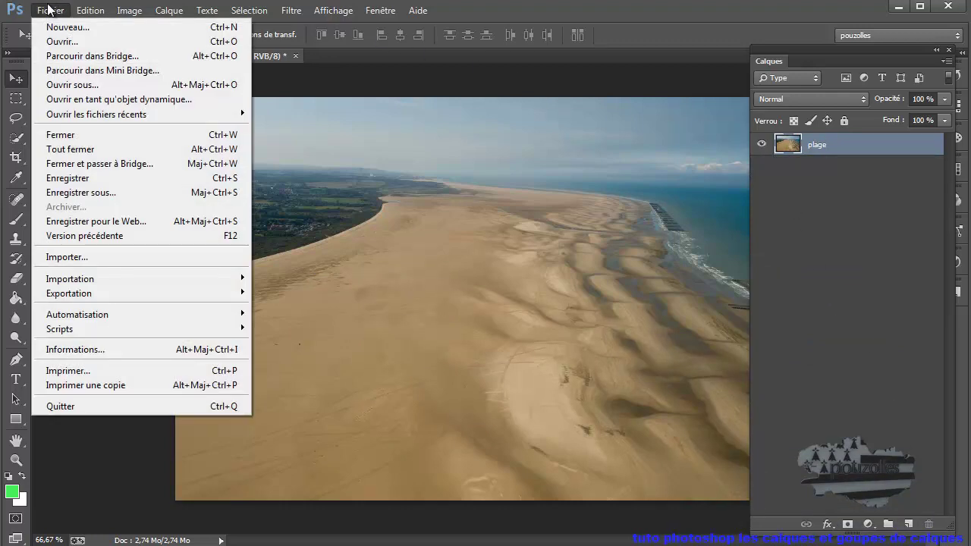
pyautogui.click(58, 43)
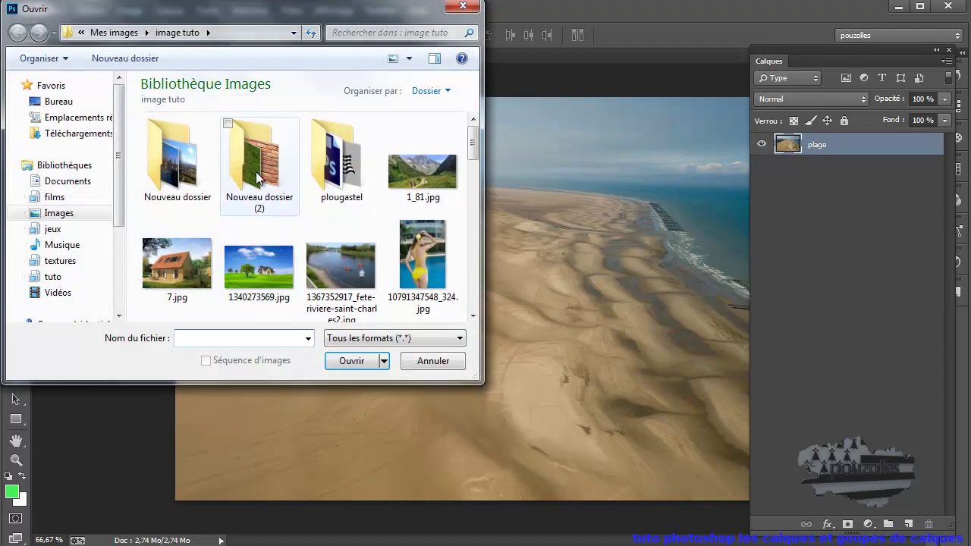
pyautogui.click(258, 177)
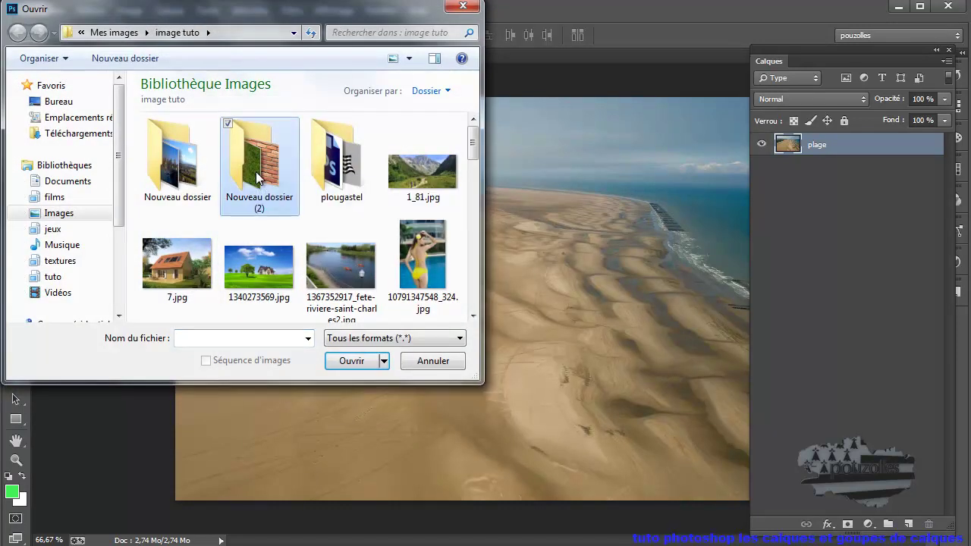
pyautogui.doubleClick(178, 176)
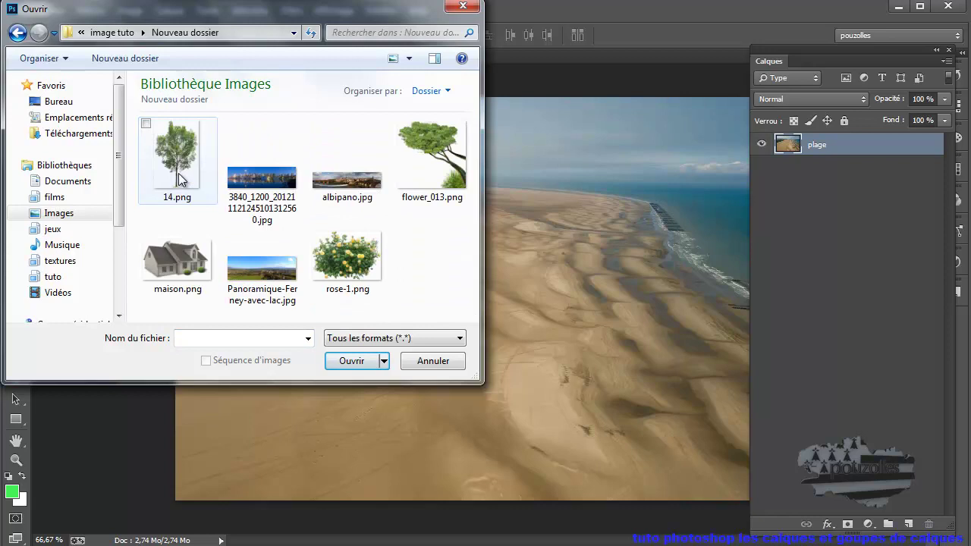
pyautogui.doubleClick(178, 175)
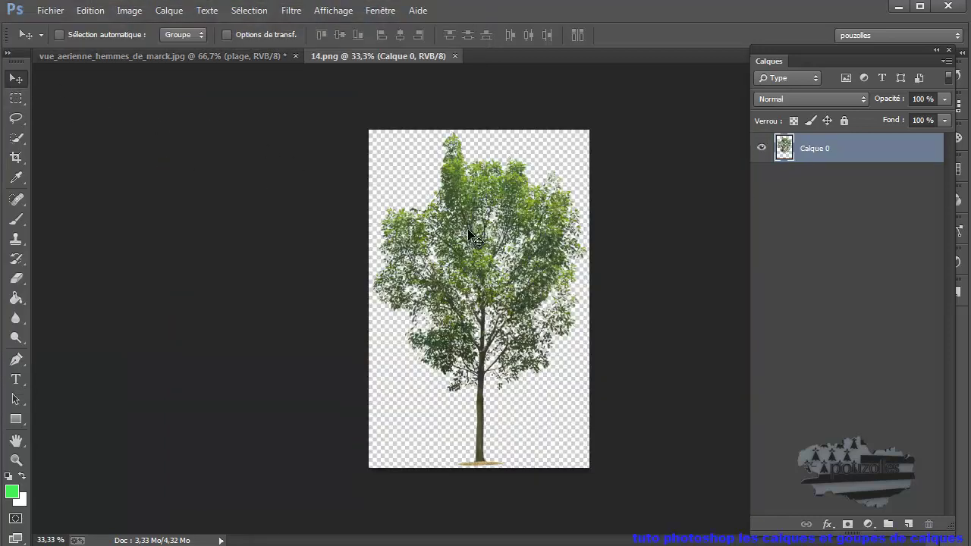
pyautogui.moveTo(479, 284); pyautogui.dragTo(328, 231)
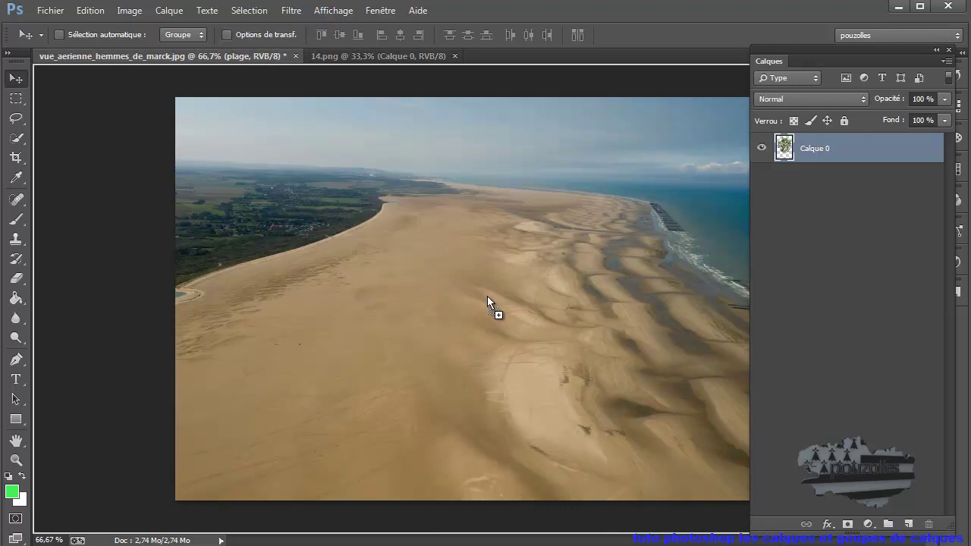
pyautogui.moveTo(487, 296); pyautogui.dragTo(487, 296)
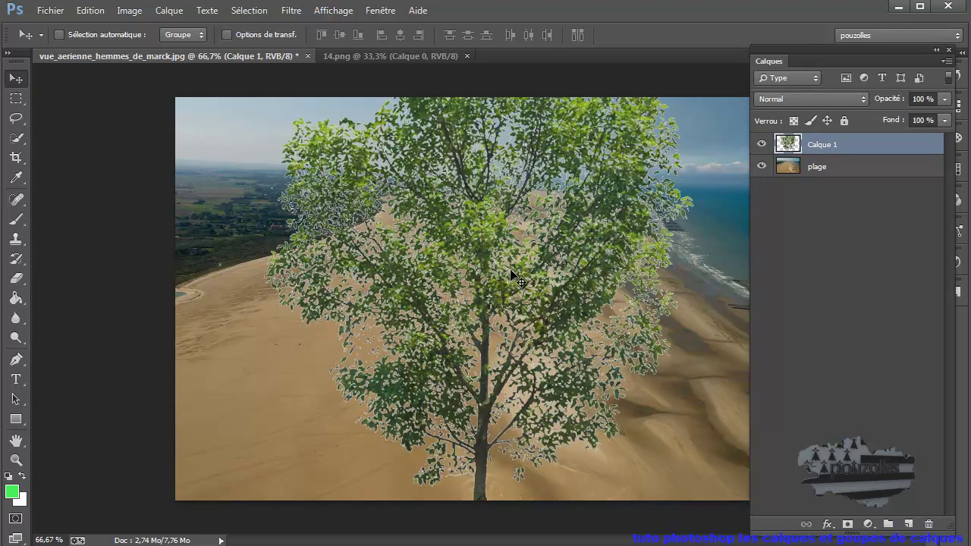
# Step: Turn on the transform controls for the tree on Calque 1
pyautogui.scroll(-3, 516, 279)
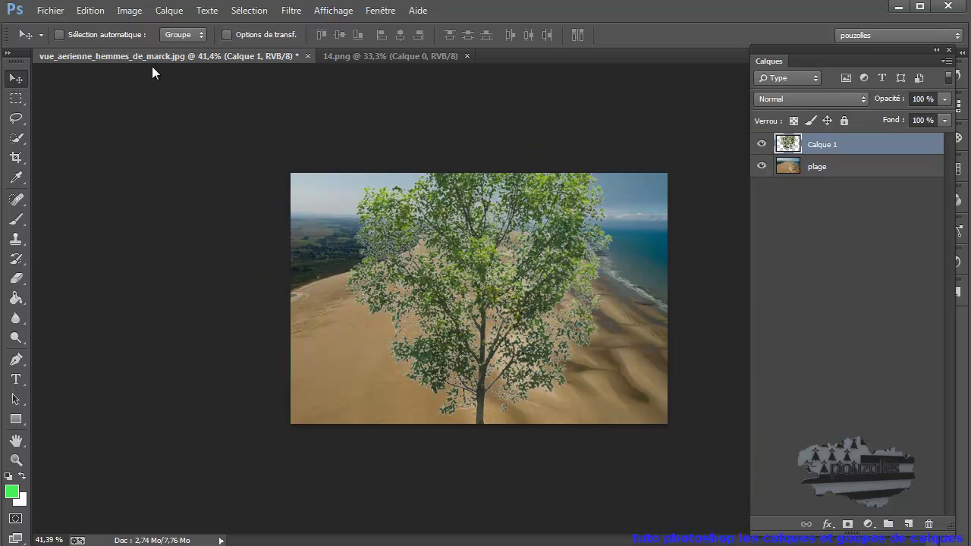
pyautogui.click(226, 31)
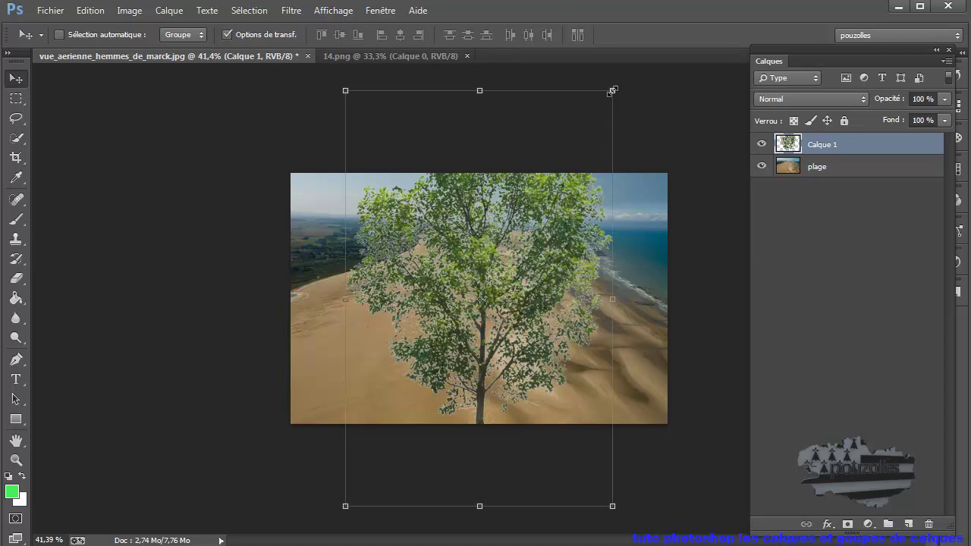
pyautogui.moveTo(612, 91); pyautogui.dragTo(674, 156)
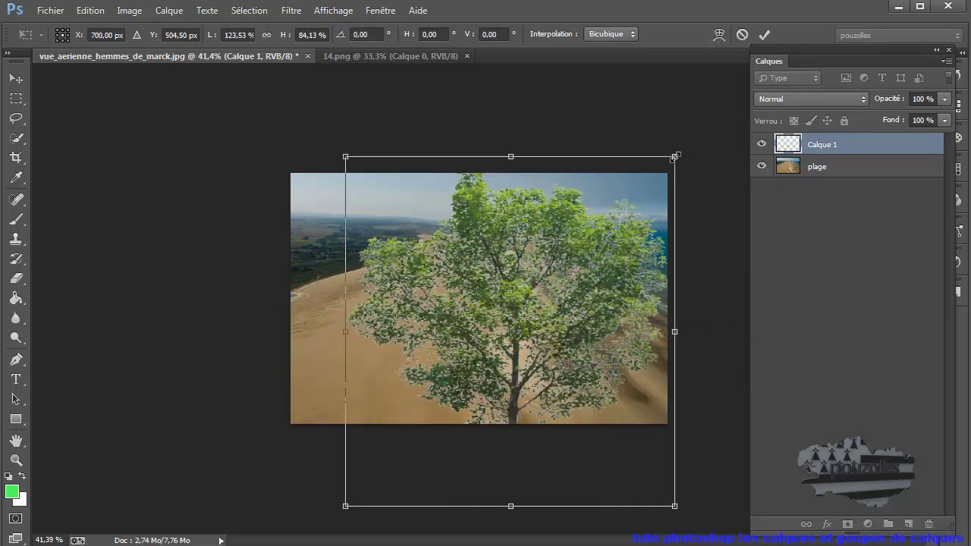
pyautogui.click(90, 10)
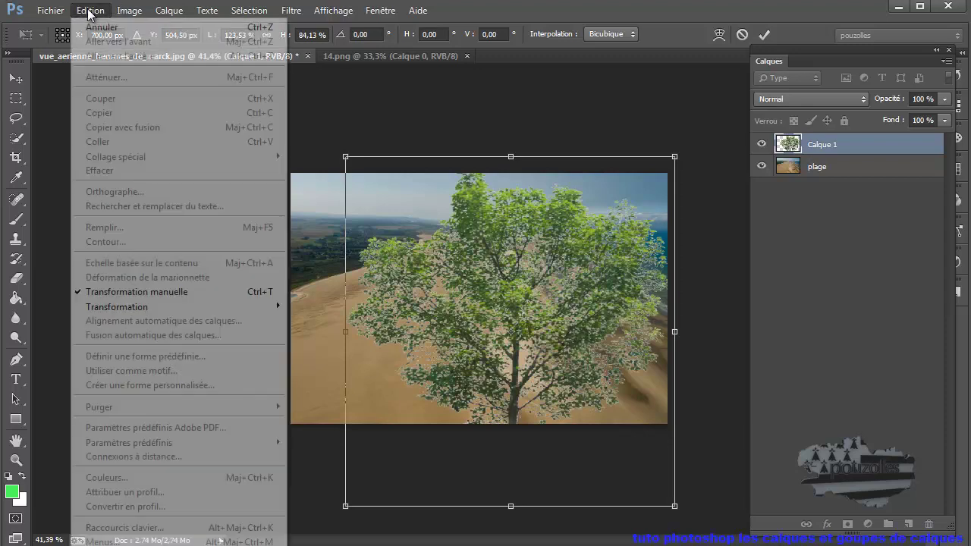
pyautogui.click(100, 27)
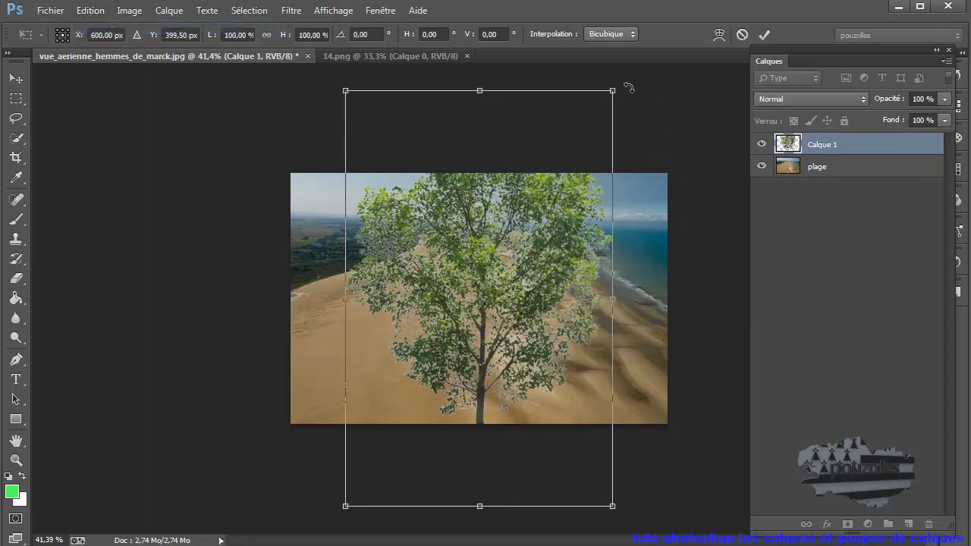
# Step: Scale the tree on Calque 1 proportionally to about 32% and place it on the sand in the left part of the photo
pyautogui.moveTo(616, 87); pyautogui.dragTo(462, 395)
pyautogui.moveTo(385, 411); pyautogui.dragTo(365, 304)
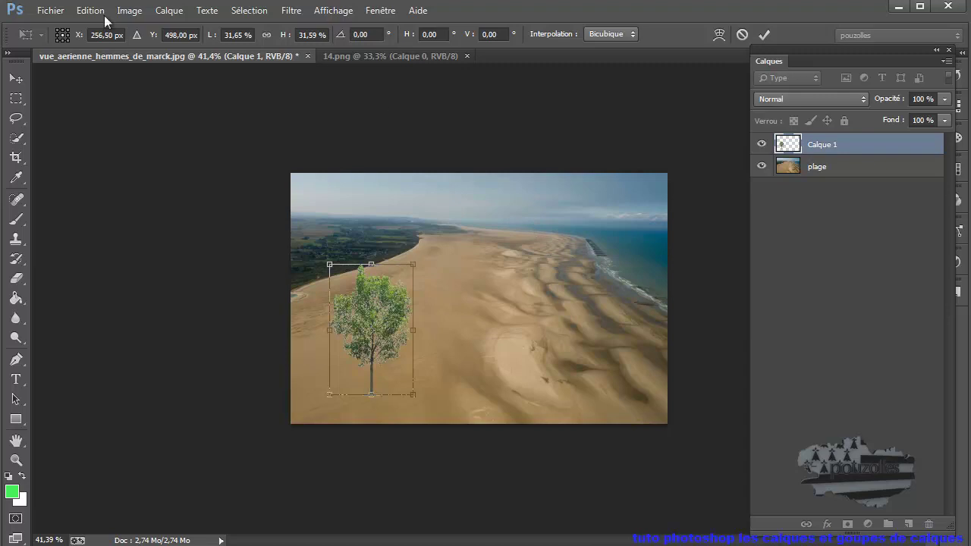
pyautogui.click(60, 12)
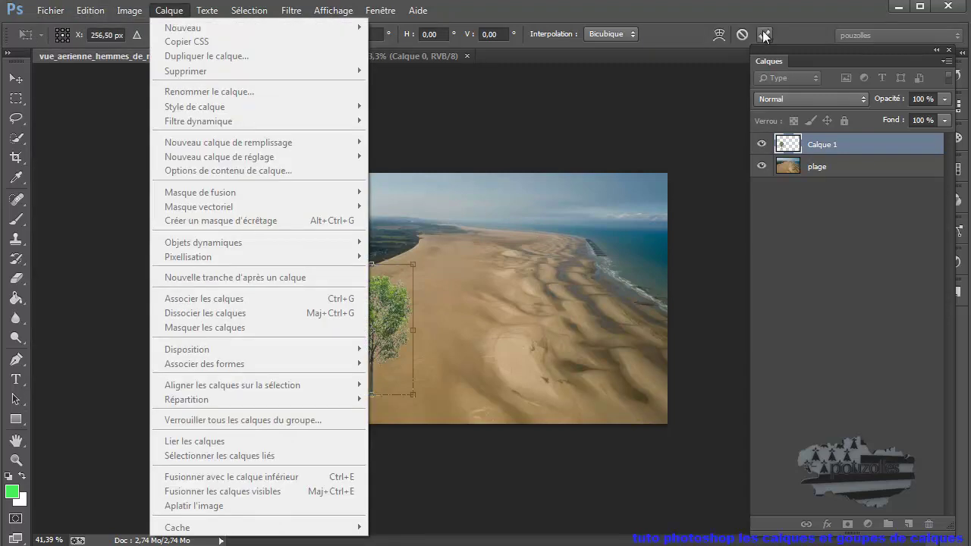
pyautogui.click(764, 34)
# Step: Open flower_013.png and copy its leaning tree layer into the beach photo document
pyautogui.click(50, 11)
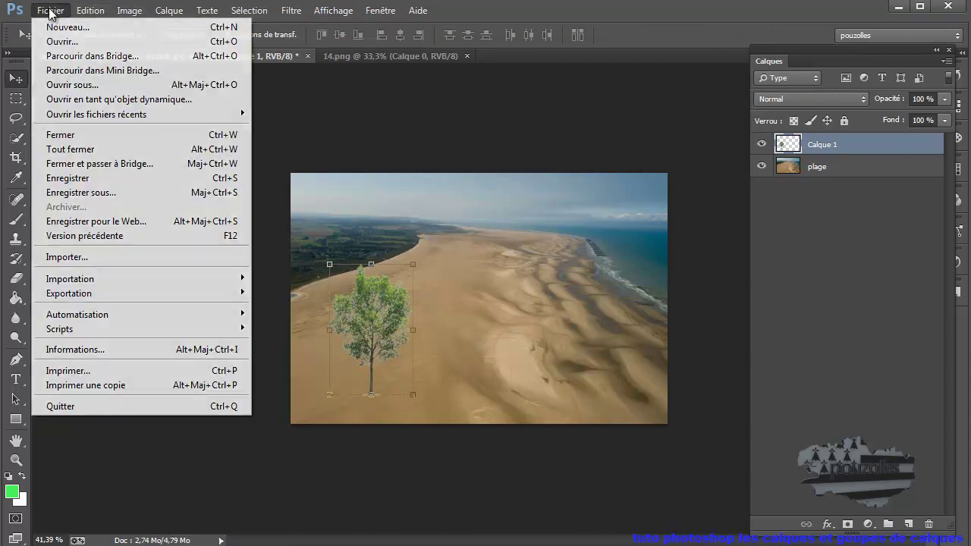
pyautogui.click(60, 41)
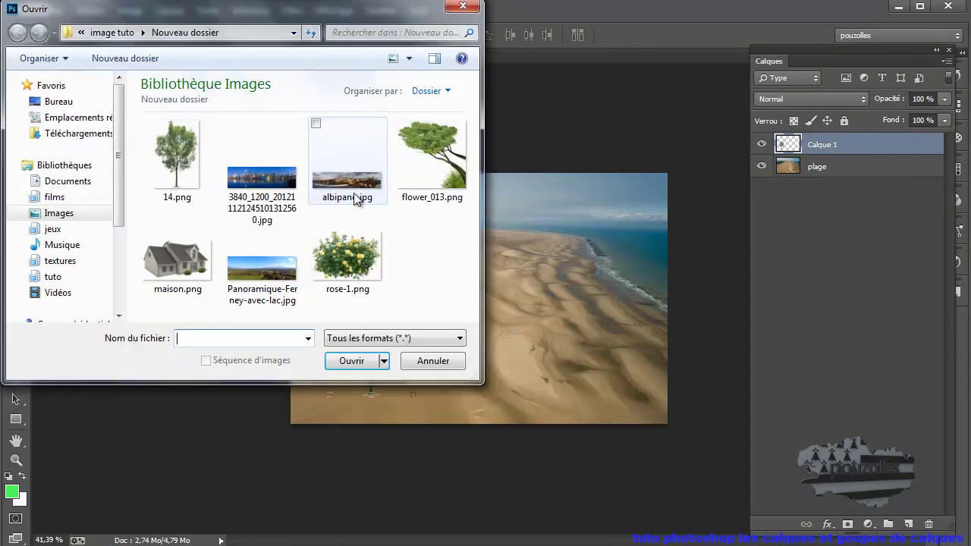
pyautogui.doubleClick(452, 172)
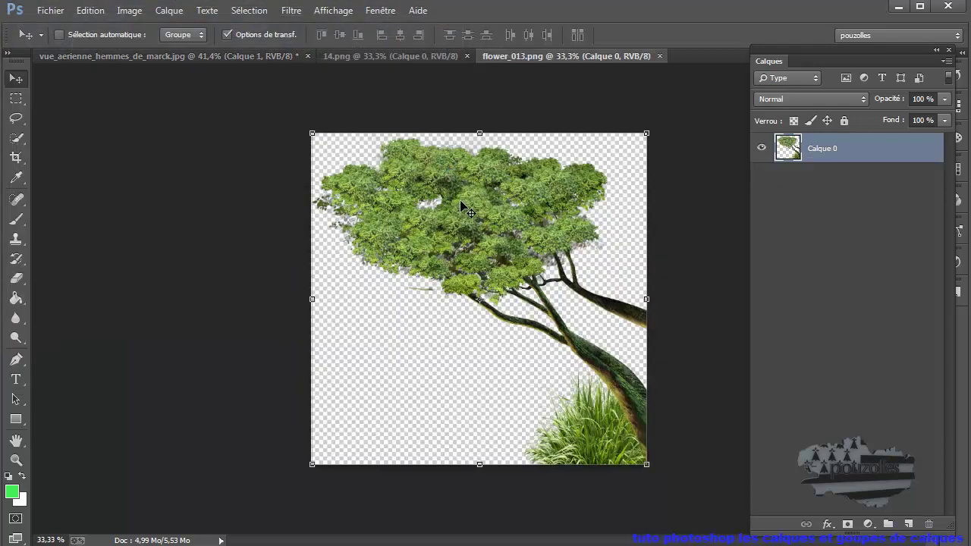
pyautogui.moveTo(462, 228); pyautogui.dragTo(375, 176)
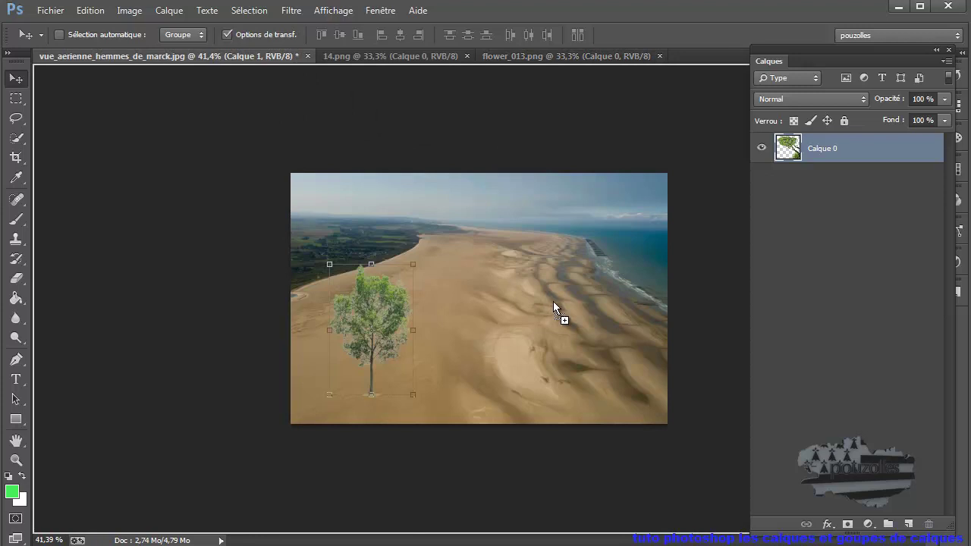
pyautogui.moveTo(553, 301); pyautogui.dragTo(554, 302)
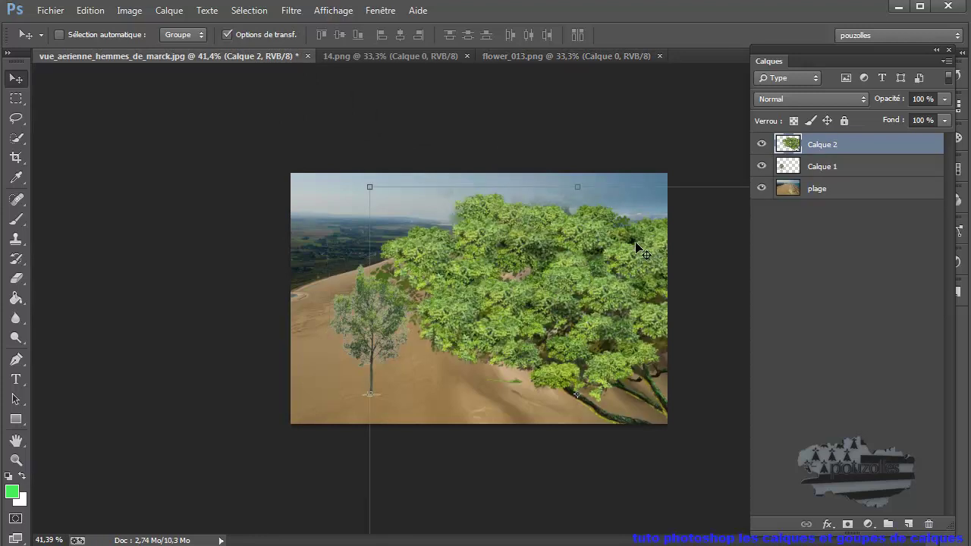
# Step: Scale the leaning tree on Calque 2 proportionally to about 47% and place it against the photo's right edge
pyautogui.moveTo(367, 186); pyautogui.dragTo(589, 405)
pyautogui.moveTo(724, 463); pyautogui.dragTo(607, 300)
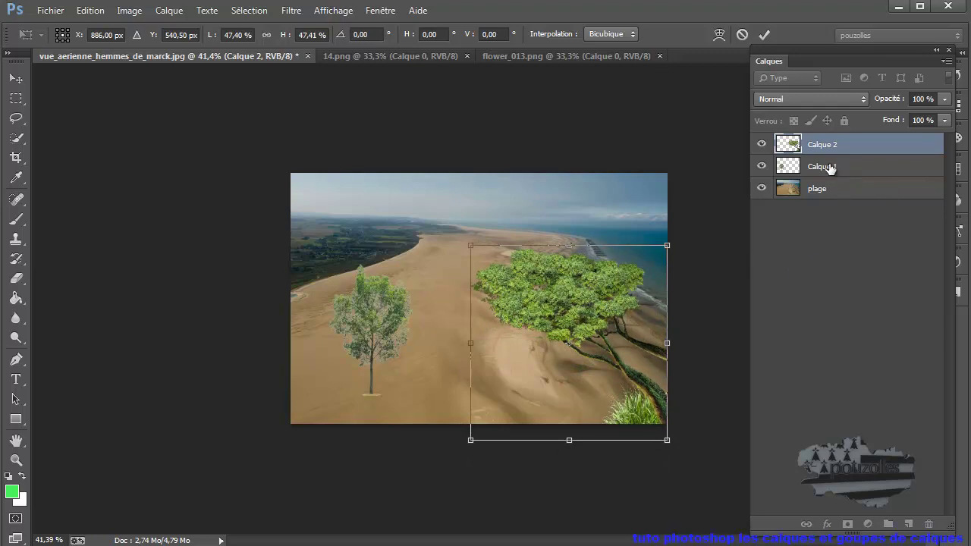
pyautogui.click(764, 34)
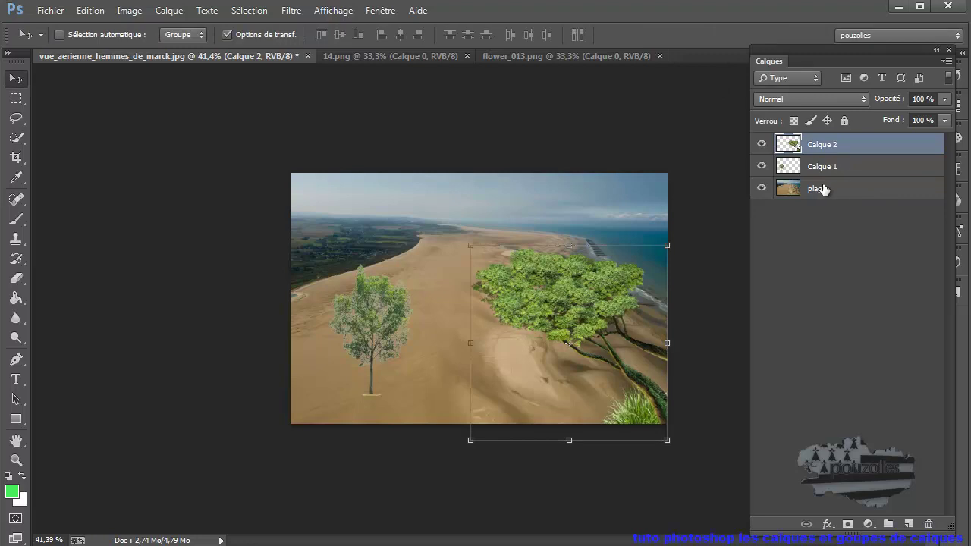
# Step: Rename the layer Calque 1 as "arbre 1" and Calque 2 as "arbre 2"
pyautogui.click(827, 166)
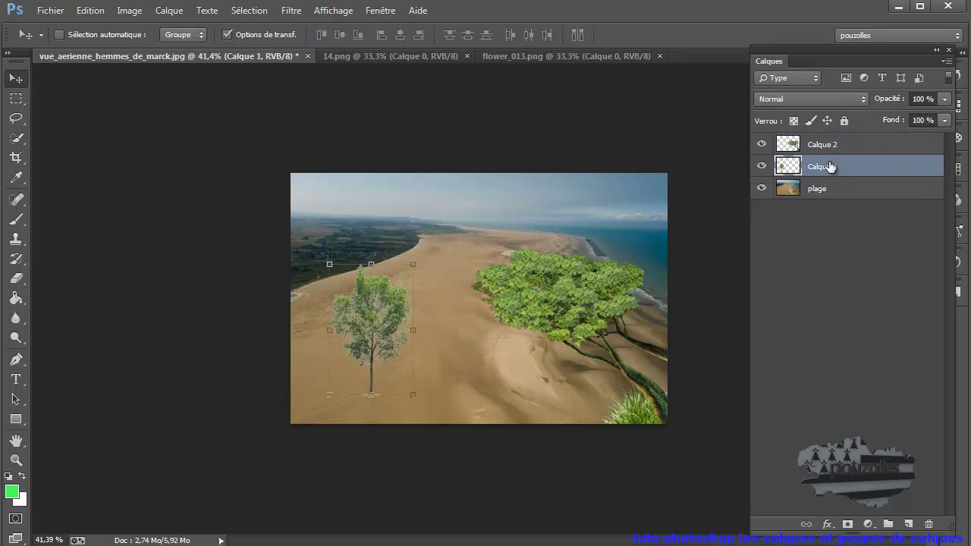
pyautogui.click(828, 146)
pyautogui.doubleClick(825, 166)
pyautogui.write('a')
pyautogui.doubleClick(823, 144)
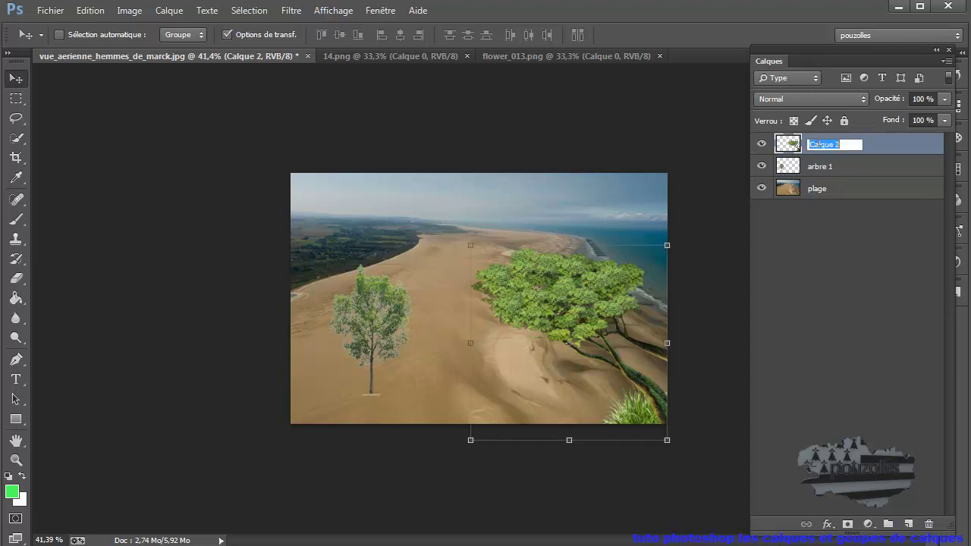
pyautogui.write('a')
pyautogui.click(839, 328)
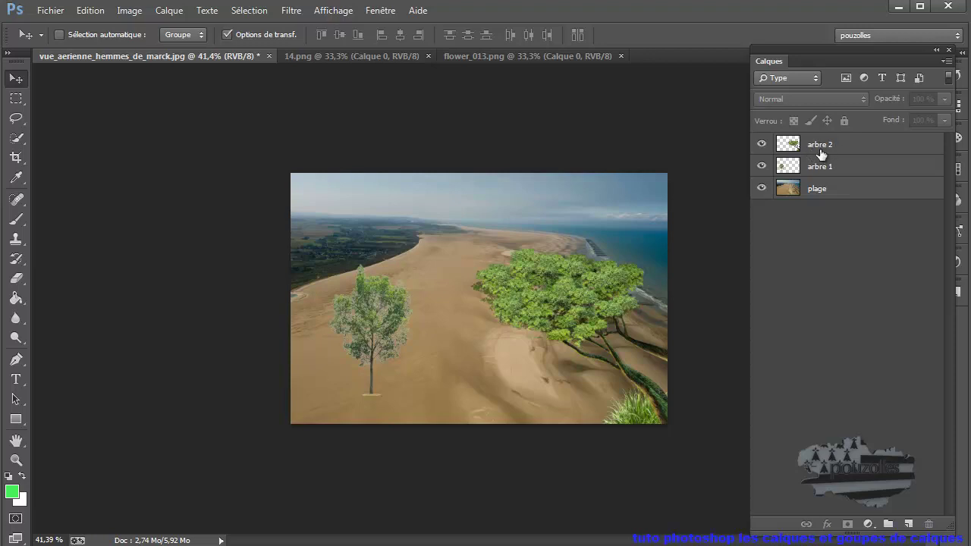
# Step: Select the arbre 2 and arbre 1 layers together and put them into a new layer group
pyautogui.click(842, 191)
pyautogui.click(857, 148)
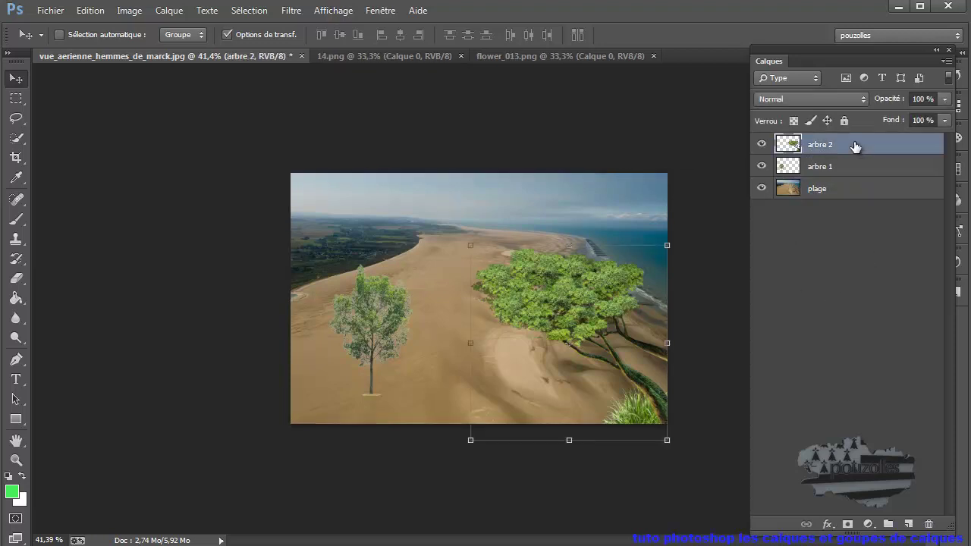
pyautogui.click(849, 174)
pyautogui.click(855, 147)
pyautogui.keyDown('shift'); pyautogui.click(857, 169); pyautogui.keyUp('shift')
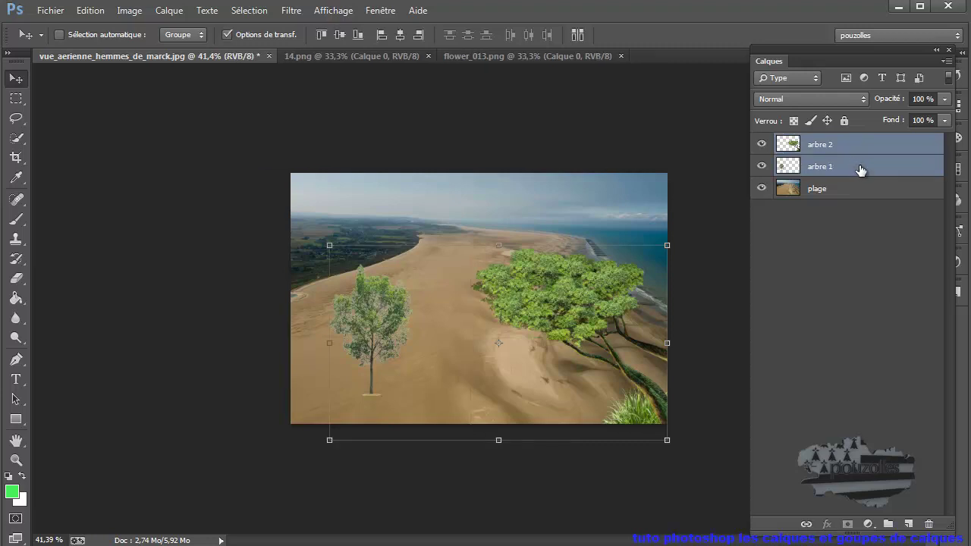
pyautogui.moveTo(861, 170); pyautogui.dragTo(889, 525)
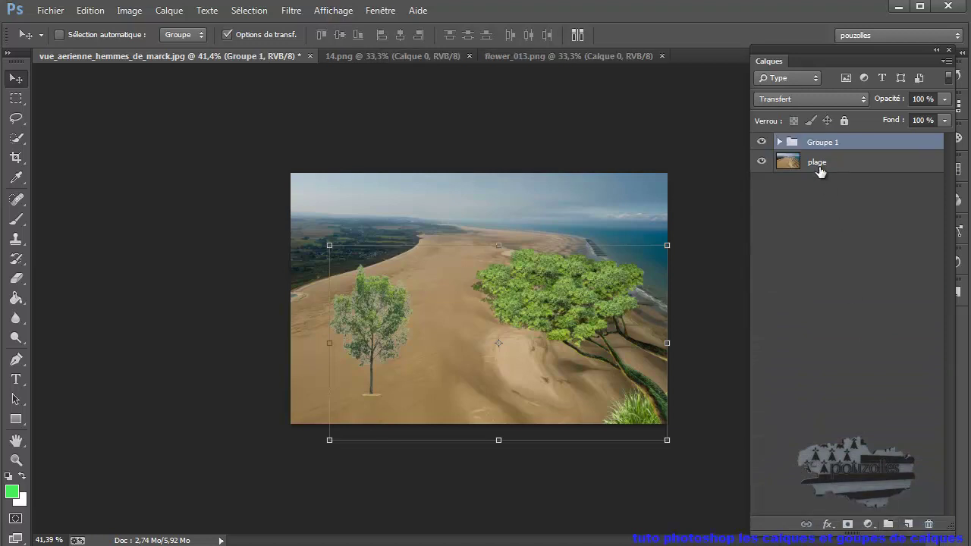
# Step: Expand the new group and select its layers arbre 2 and arbre 1 in turn to inspect its contents
pyautogui.click(780, 143)
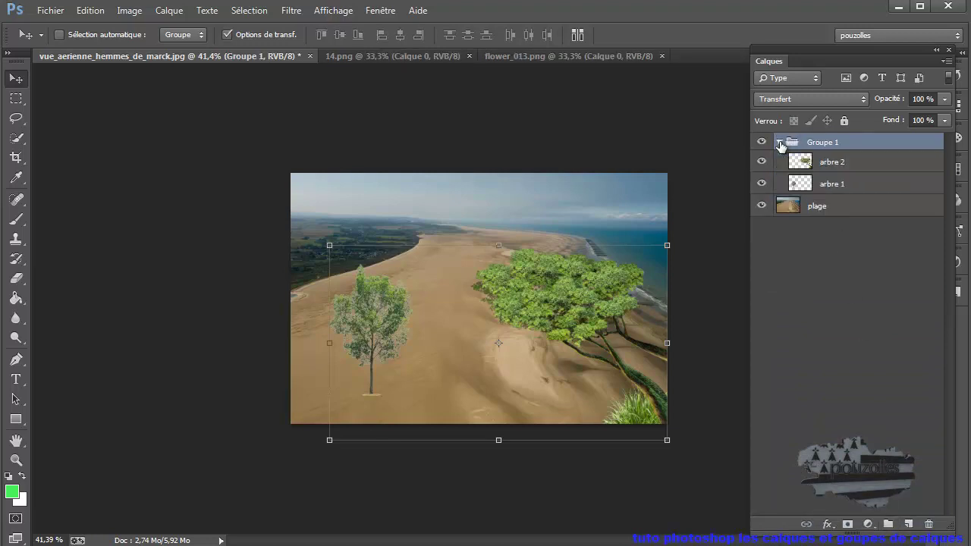
pyautogui.click(837, 164)
pyautogui.click(830, 187)
pyautogui.click(831, 167)
pyautogui.click(837, 187)
pyautogui.click(834, 168)
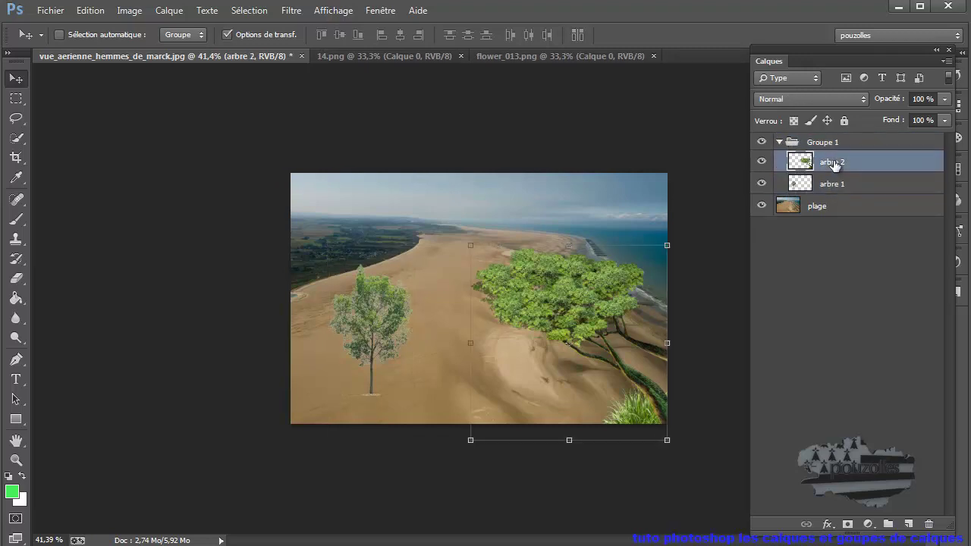
# Step: Rename the layer group as "arbres"
pyautogui.doubleClick(825, 143)
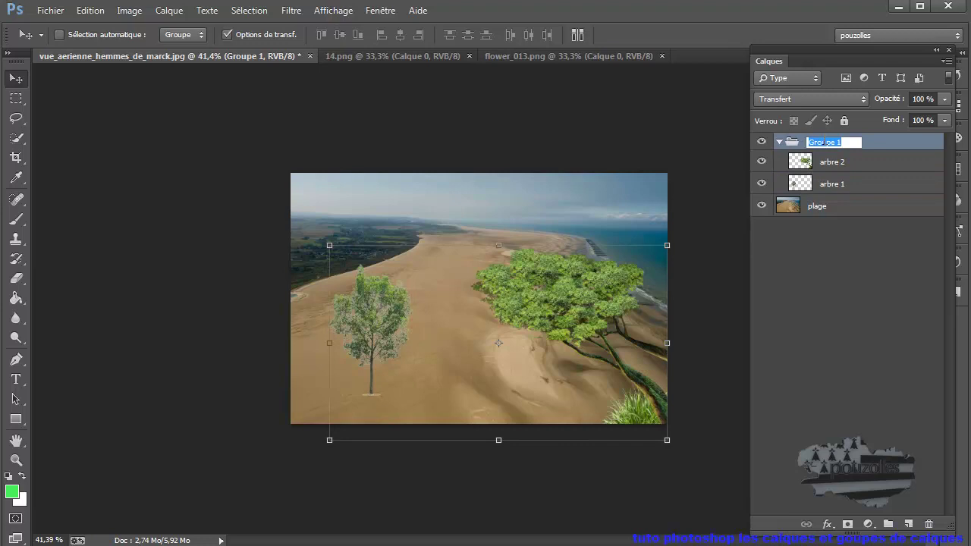
pyautogui.write('a')
pyautogui.click(845, 238)
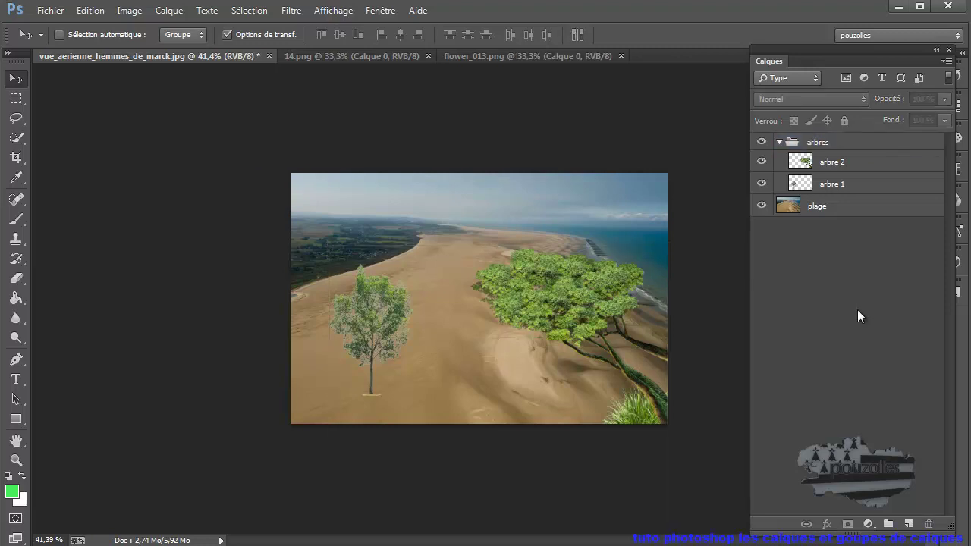
# Step: Collapse the arbres group and assign it the green (Vert) label colour
pyautogui.click(791, 144)
pyautogui.click(780, 143)
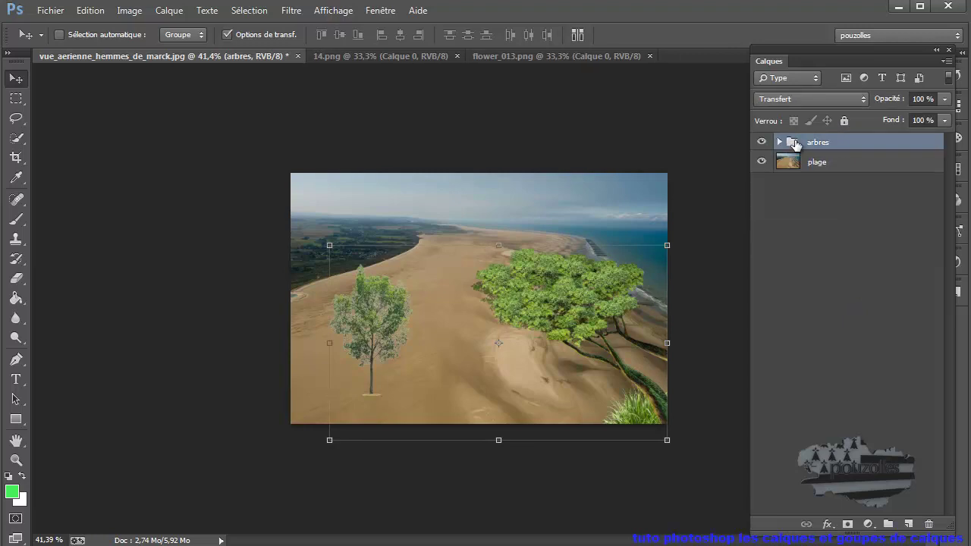
pyautogui.rightClick(795, 144)
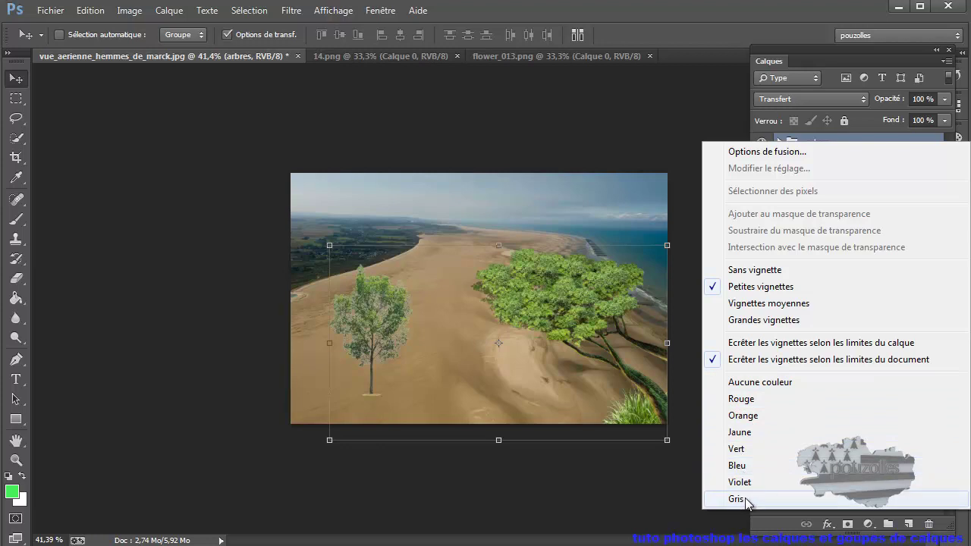
pyautogui.click(749, 448)
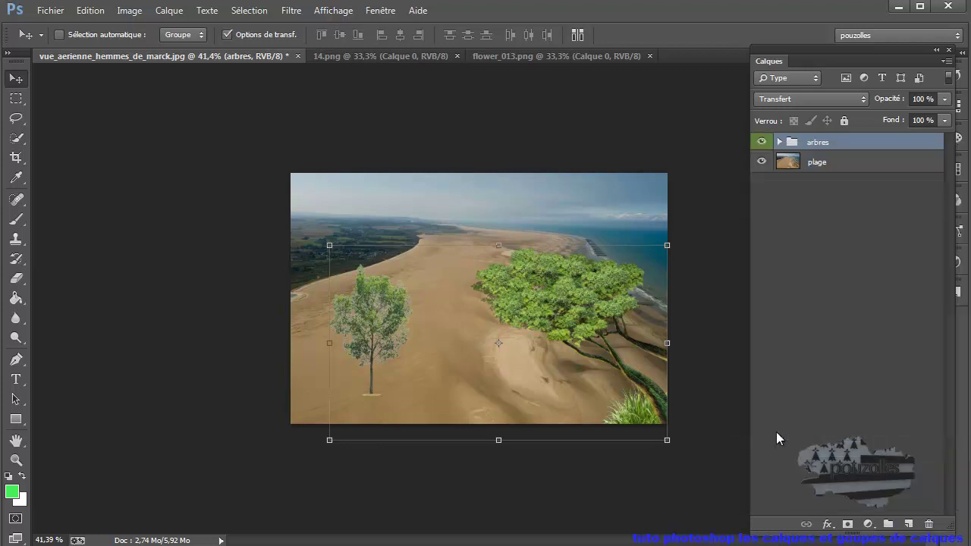
# Step: Expand the arbres group and add a new empty layer above arbre 2 inside it
pyautogui.click(779, 142)
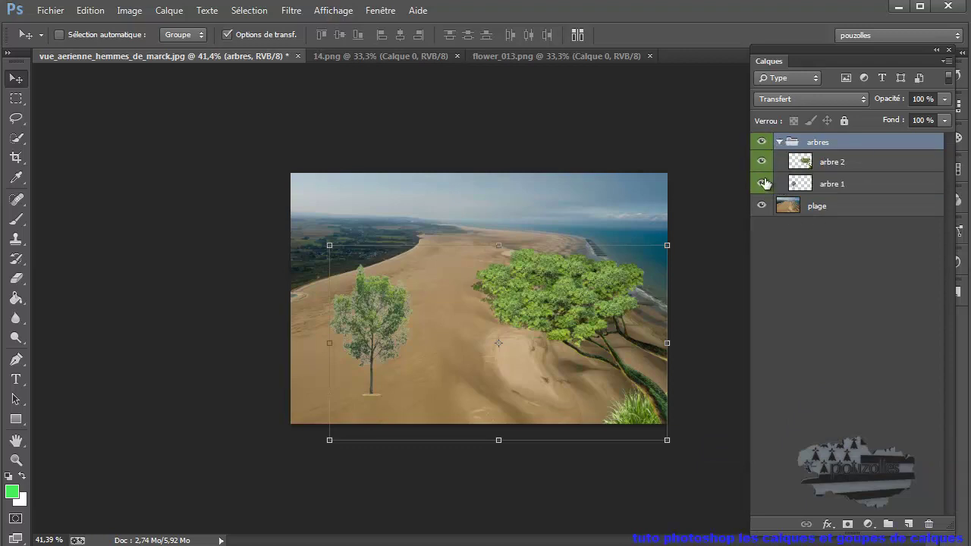
pyautogui.click(865, 164)
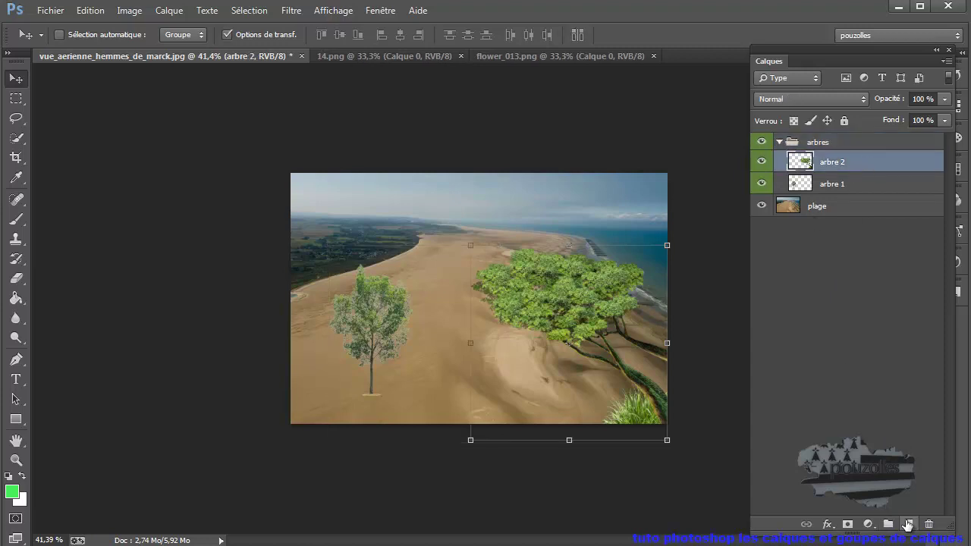
pyautogui.click(908, 524)
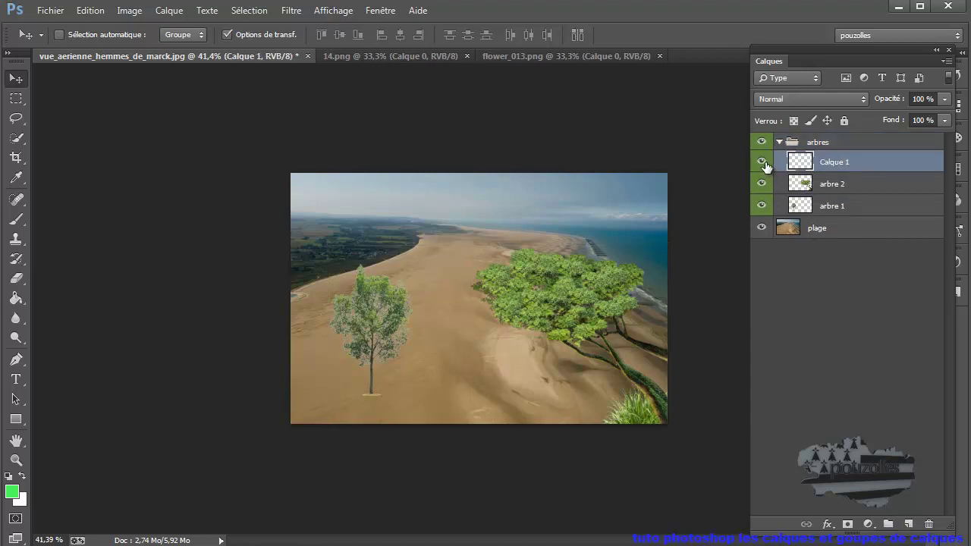
# Step: Add a new empty layer directly above plage, outside the arbres group, and collapse that group
pyautogui.click(847, 234)
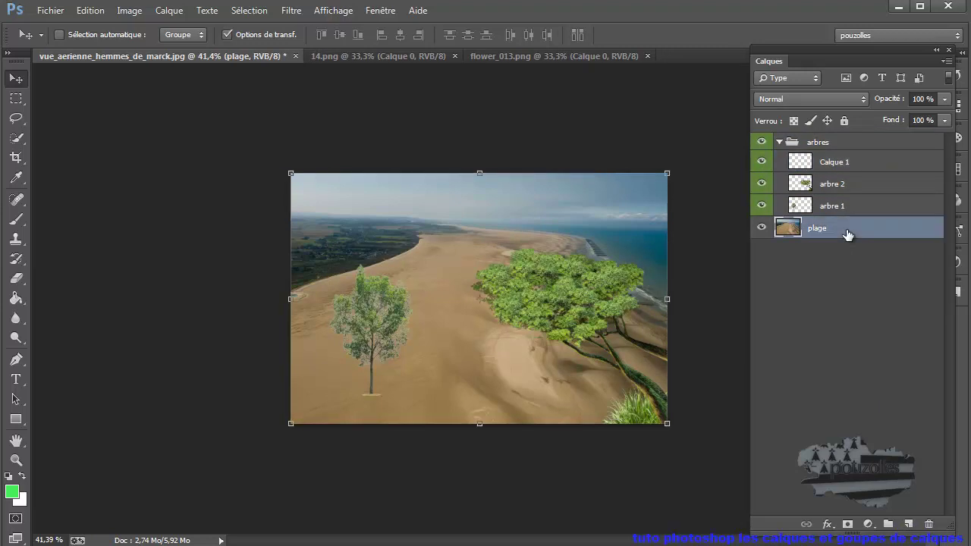
pyautogui.click(907, 523)
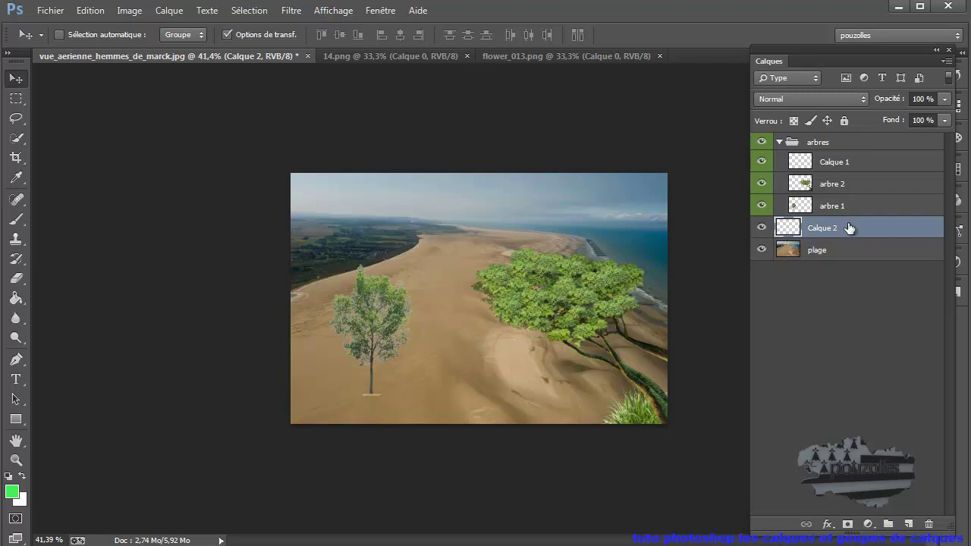
pyautogui.click(778, 142)
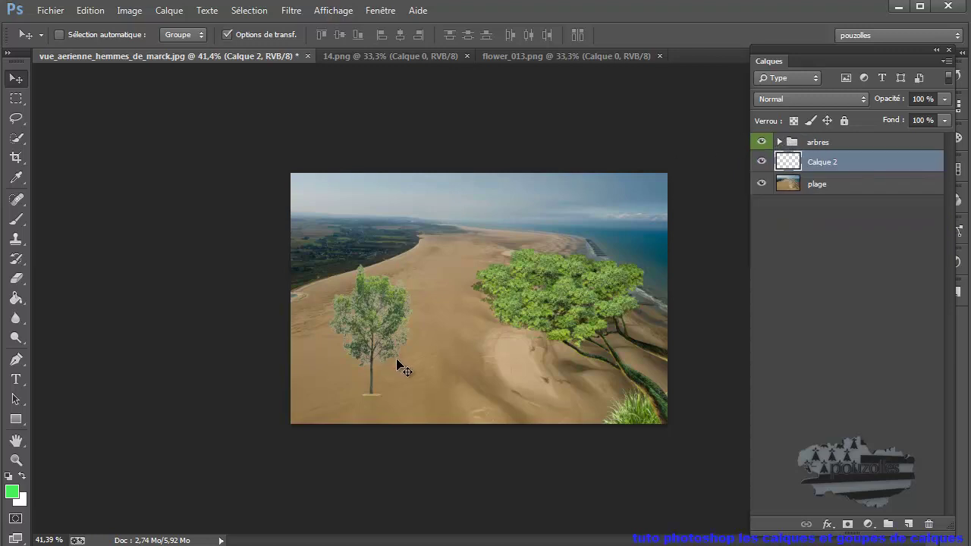
# Step: Move the small tree on the arbre 1 layer into the lower-left corner of the beach photo
pyautogui.moveTo(376, 334); pyautogui.dragTo(359, 357)
pyautogui.click(780, 142)
pyautogui.click(829, 204)
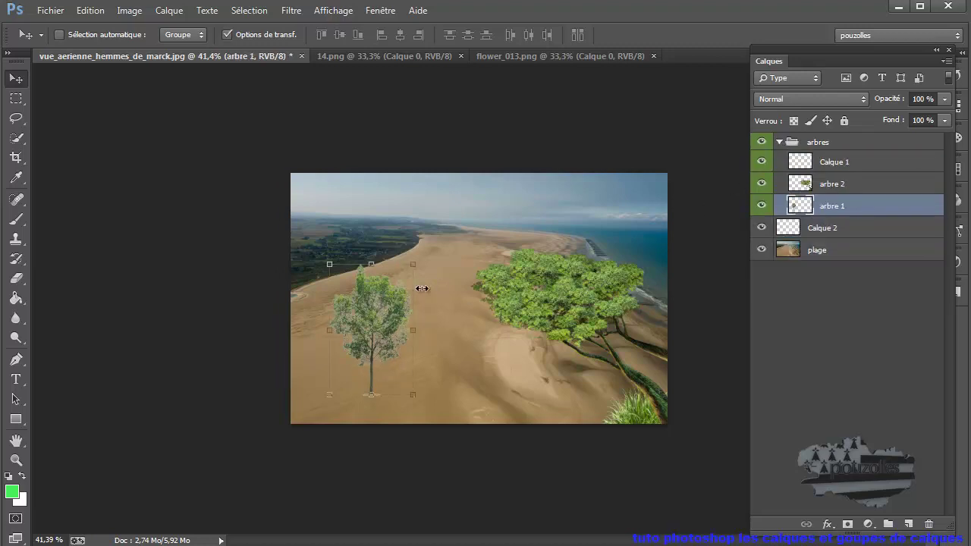
pyautogui.moveTo(395, 321); pyautogui.dragTo(357, 349)
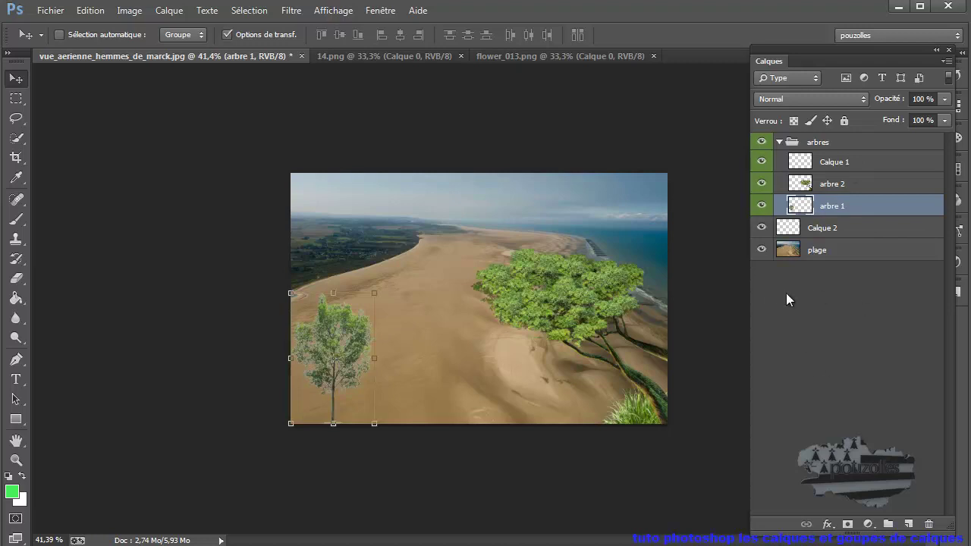
# Step: Collapse the arbres group and create a new empty layer group at the top of the layer stack
pyautogui.click(780, 144)
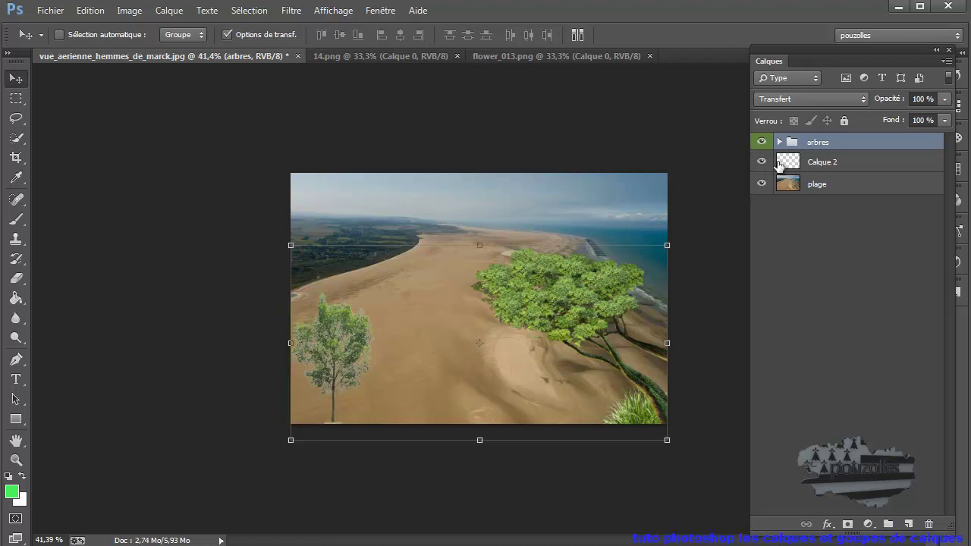
pyautogui.click(830, 162)
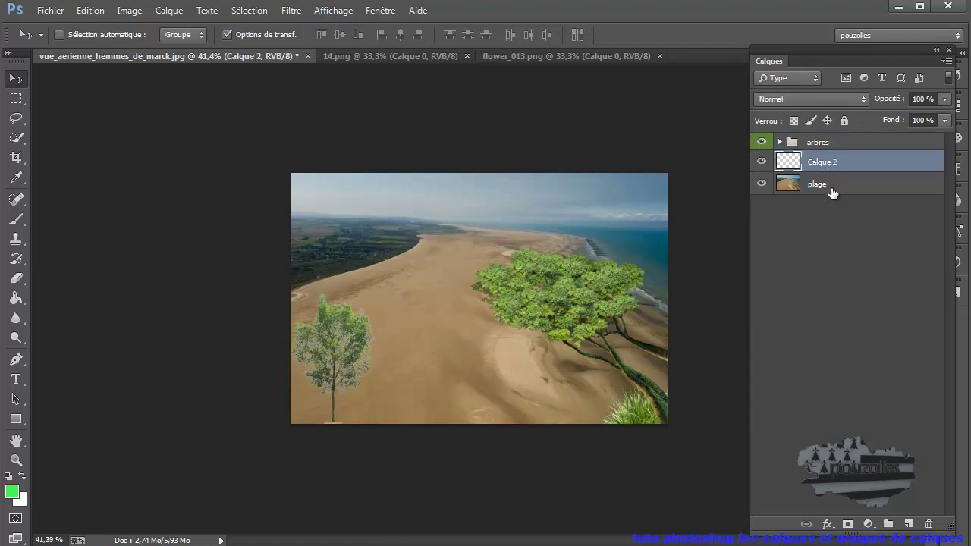
pyautogui.keyDown('shift'); pyautogui.click(832, 192); pyautogui.keyUp('shift')
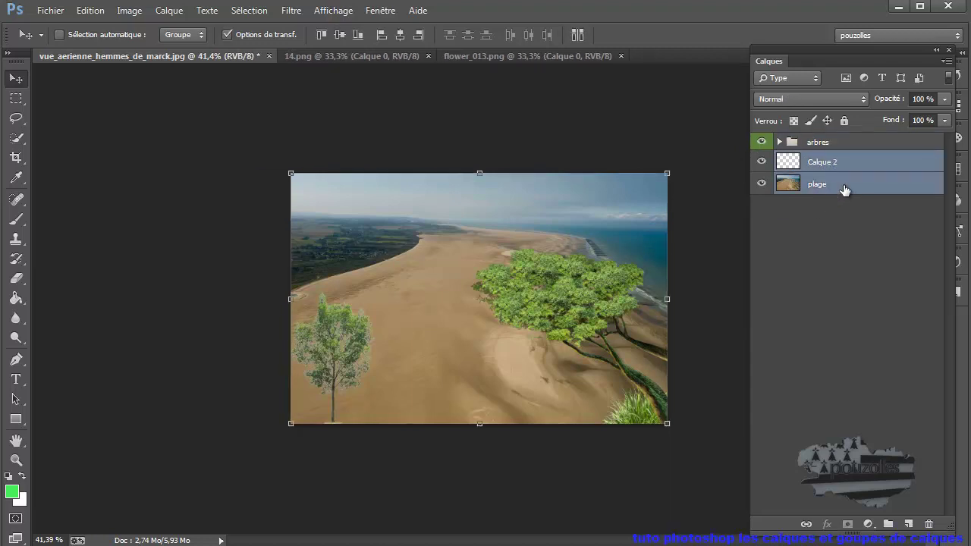
pyautogui.click(875, 464)
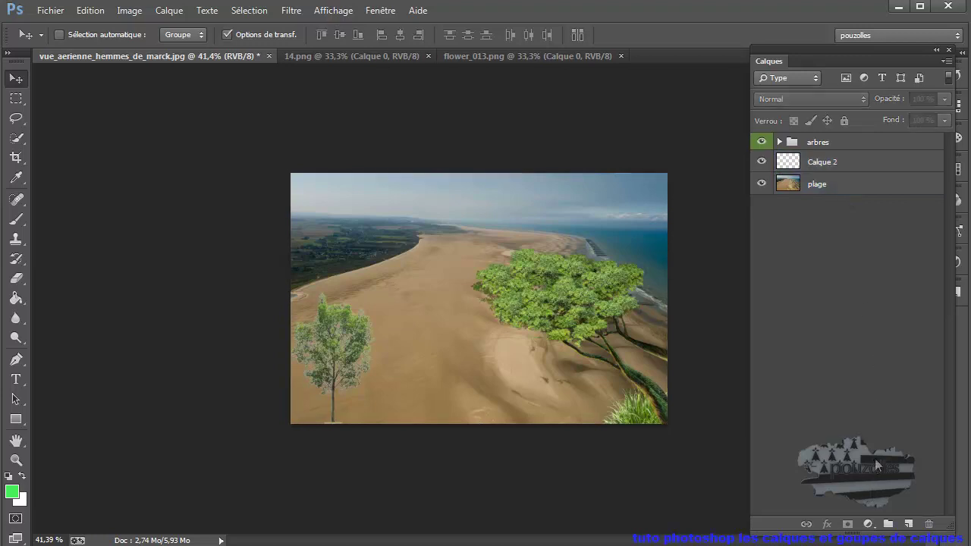
pyautogui.click(888, 525)
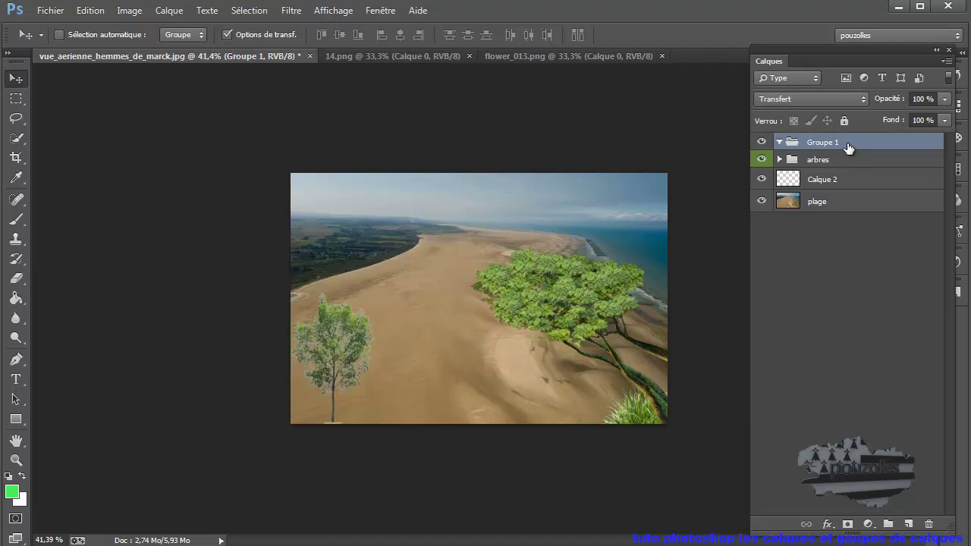
pyautogui.click(821, 220)
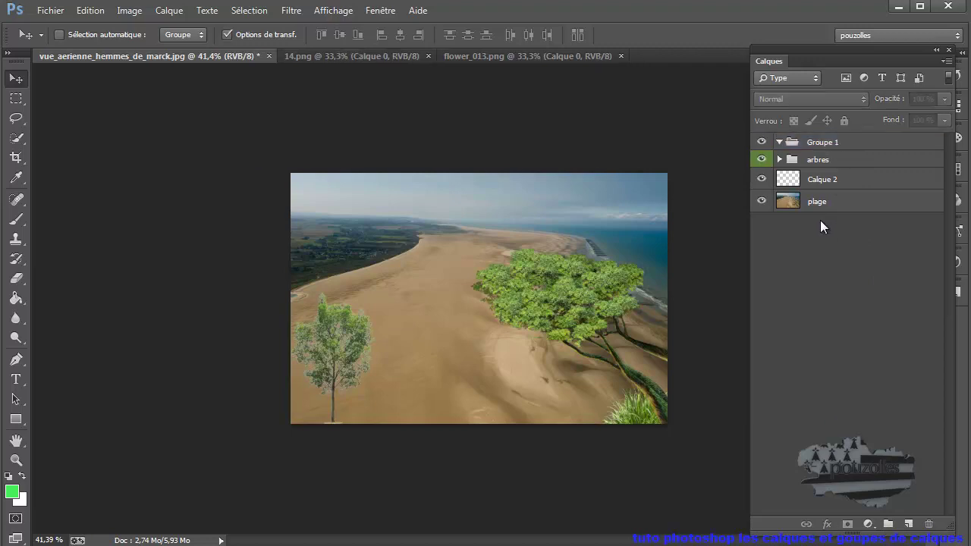
# Step: Move the Calque 2 and plage layers together into Groupe 1, and place the collapsed group below arbres
pyautogui.click(820, 182)
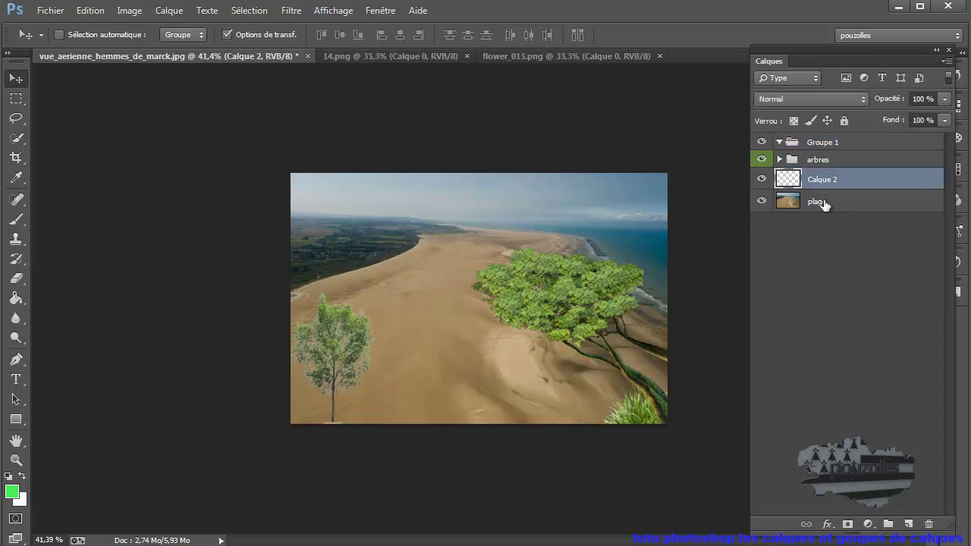
pyautogui.keyDown('shift'); pyautogui.click(824, 205); pyautogui.keyUp('shift')
pyautogui.moveTo(828, 184); pyautogui.dragTo(823, 148)
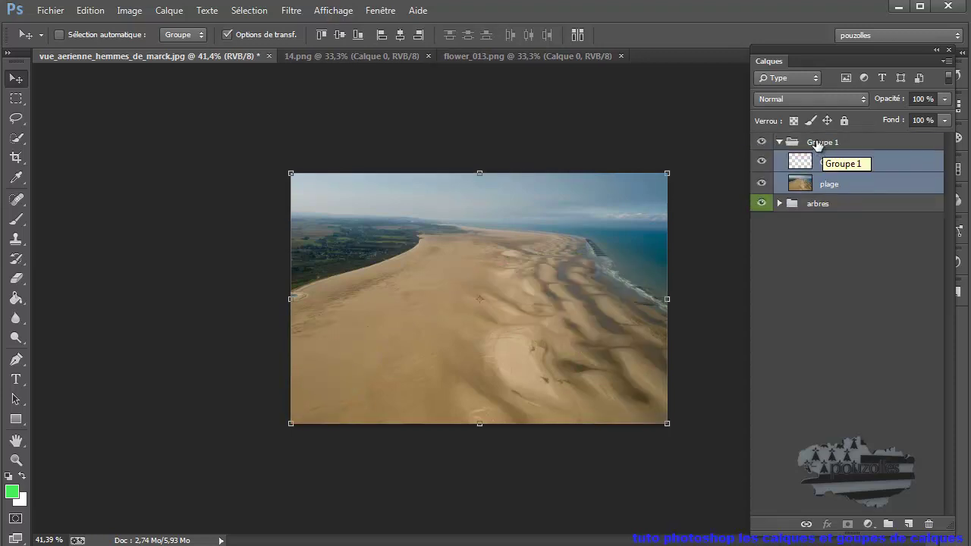
pyautogui.click(779, 142)
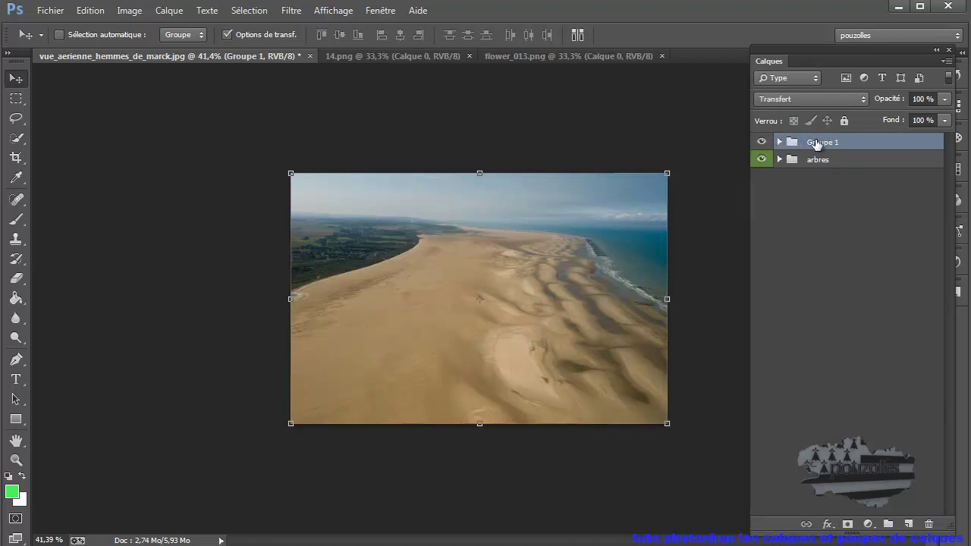
pyautogui.moveTo(817, 145); pyautogui.dragTo(823, 172)
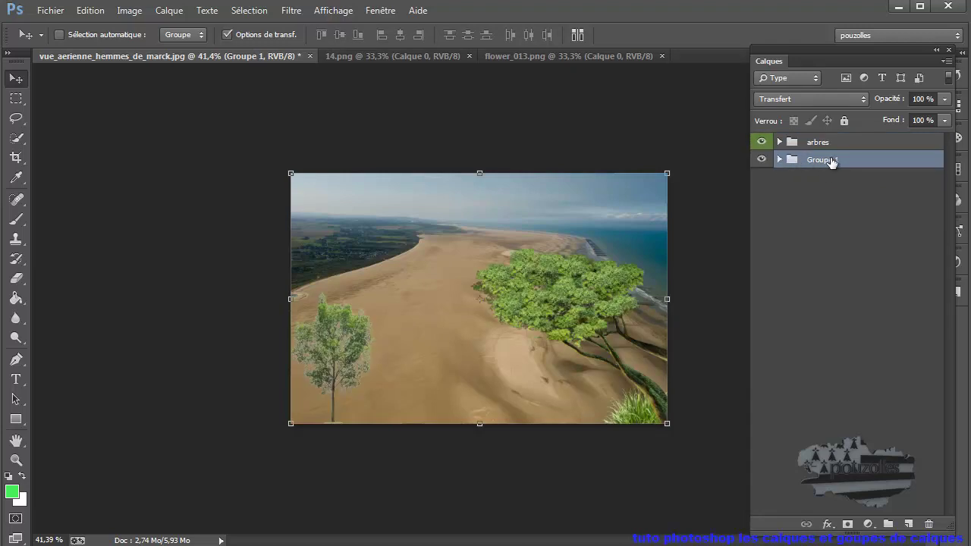
# Step: Assign the red label colour to Groupe 1 and expand the group to show its layers
pyautogui.rightClick(826, 160)
pyautogui.click(745, 484)
pyautogui.click(779, 160)
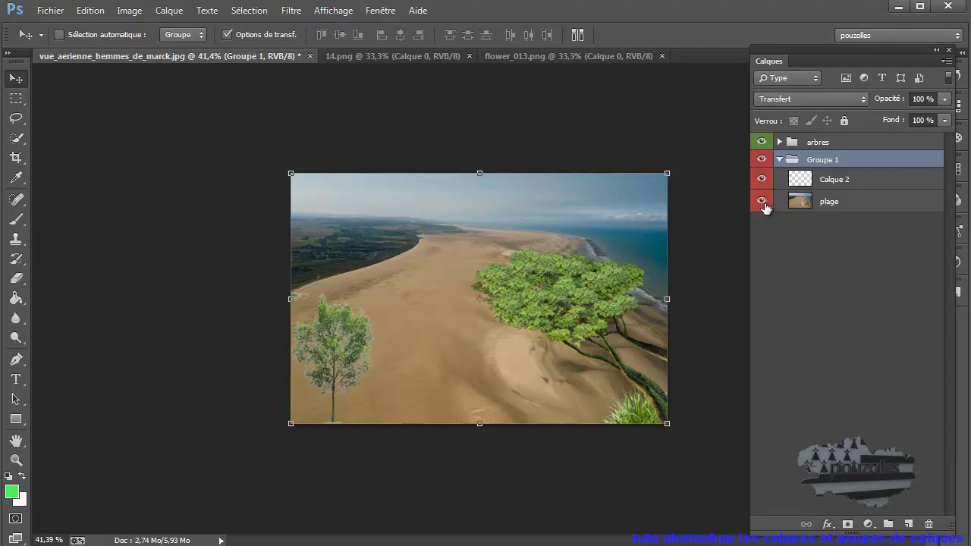
# Step: Expand the arbres group to compare both groups' coloured contents, and collapse both groups again
pyautogui.click(780, 143)
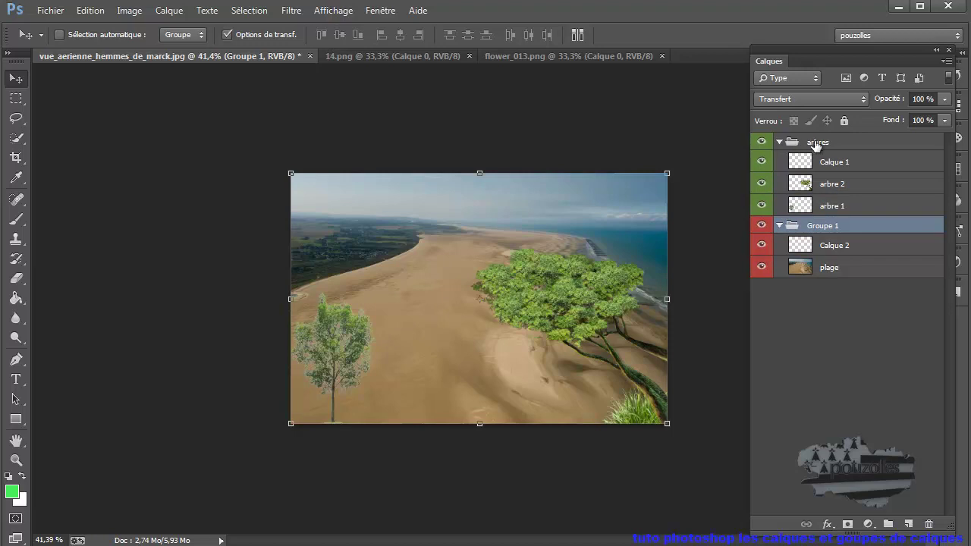
pyautogui.click(779, 225)
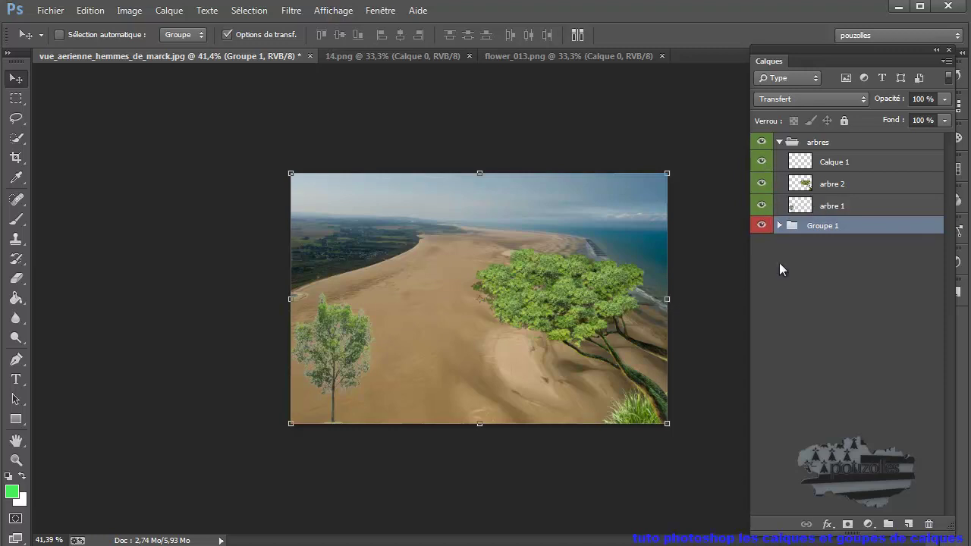
pyautogui.click(837, 309)
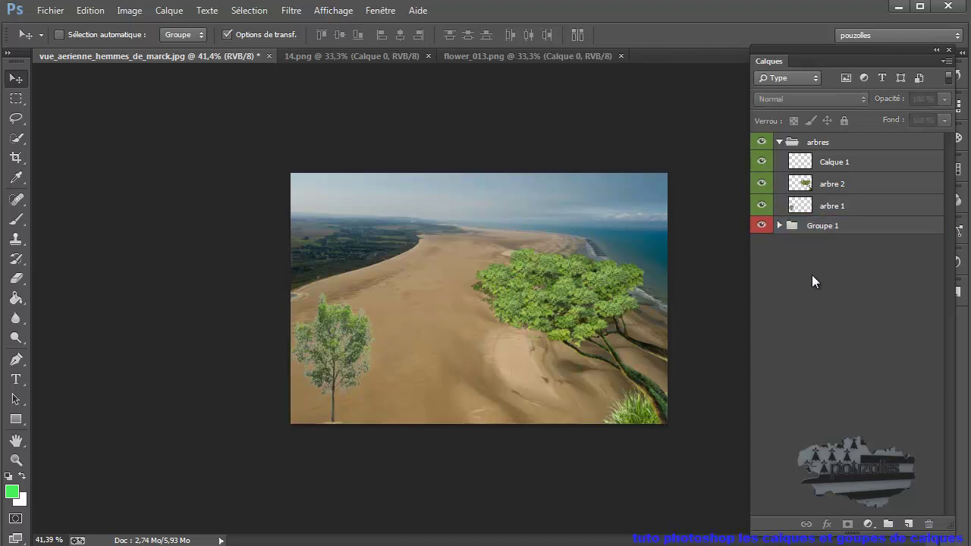
pyautogui.click(780, 143)
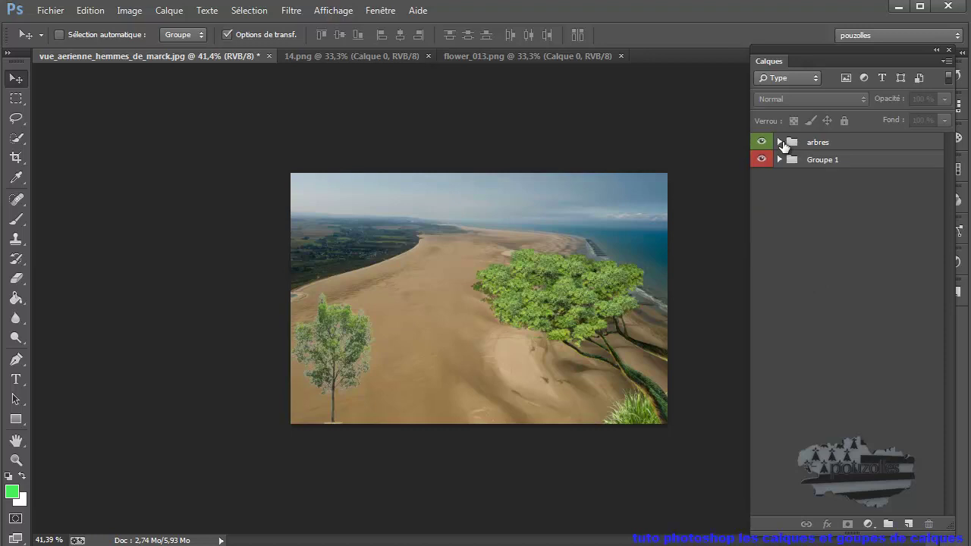
# Step: Add a Noir et blanc adjustment layer directly above the plage layer inside Groupe 1
pyautogui.click(779, 160)
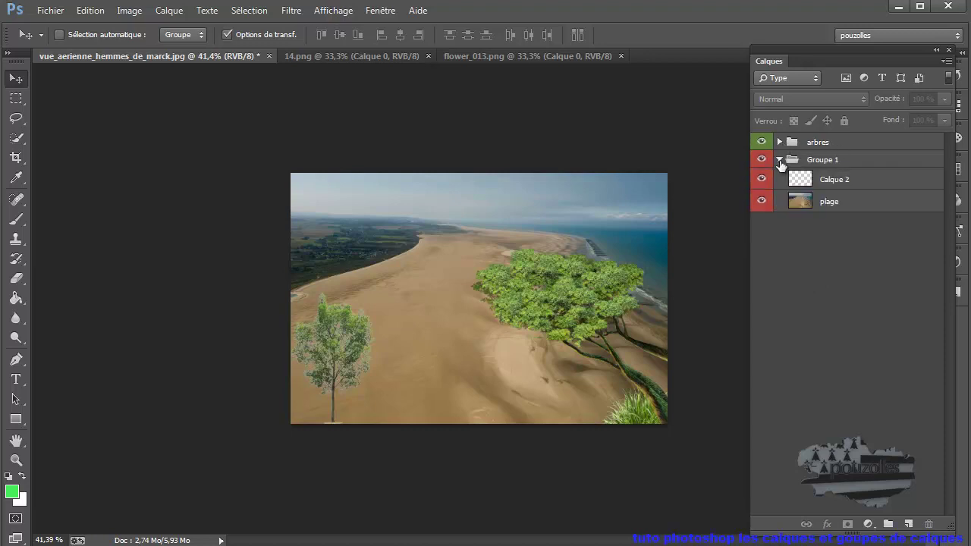
pyautogui.click(833, 201)
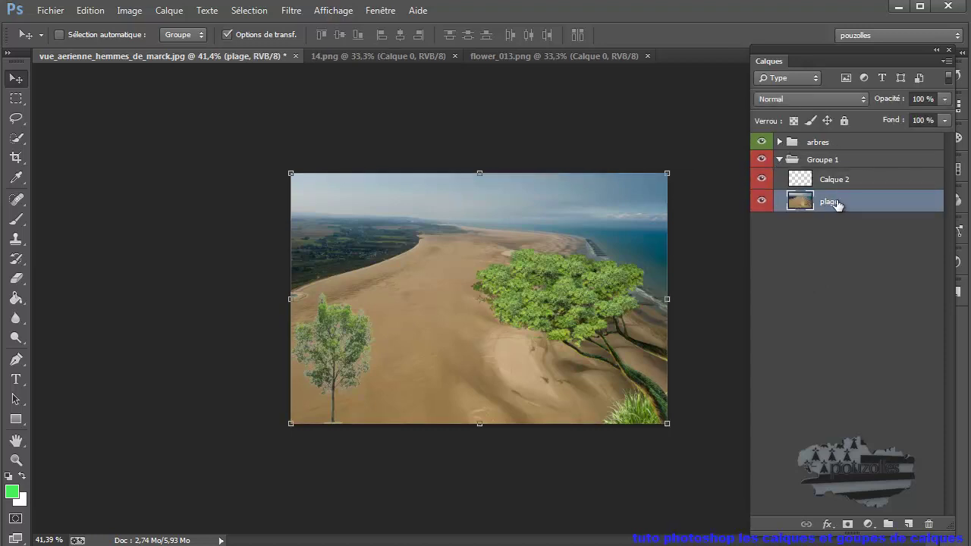
pyautogui.click(869, 525)
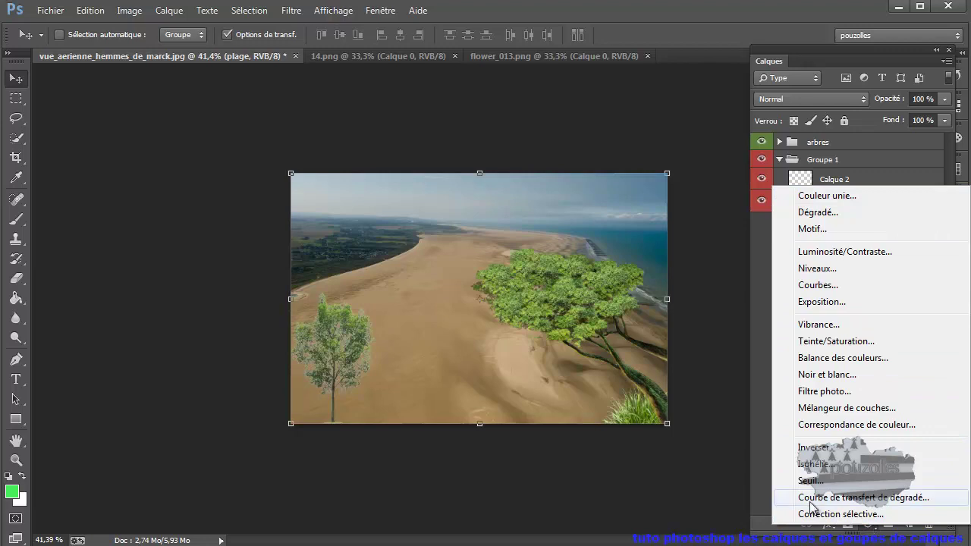
pyautogui.click(708, 469)
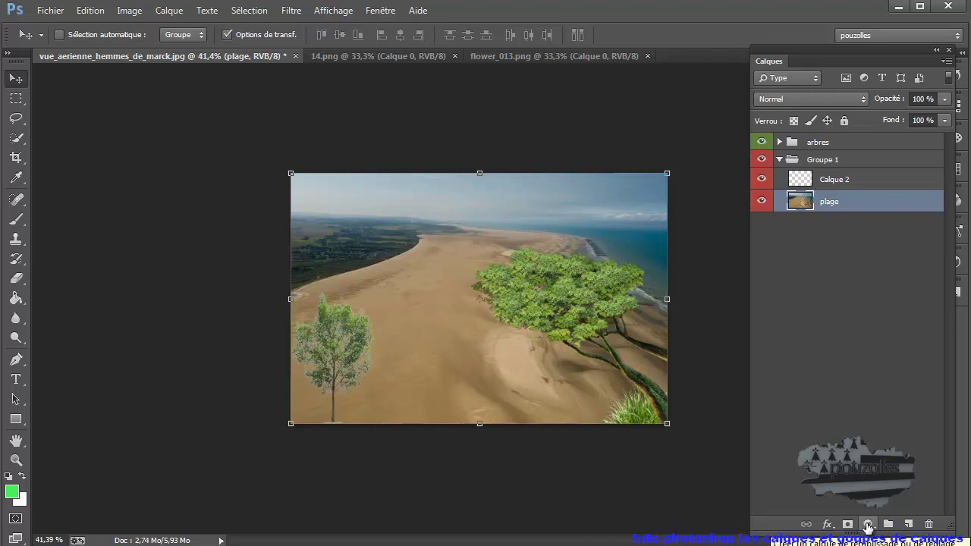
pyautogui.click(867, 525)
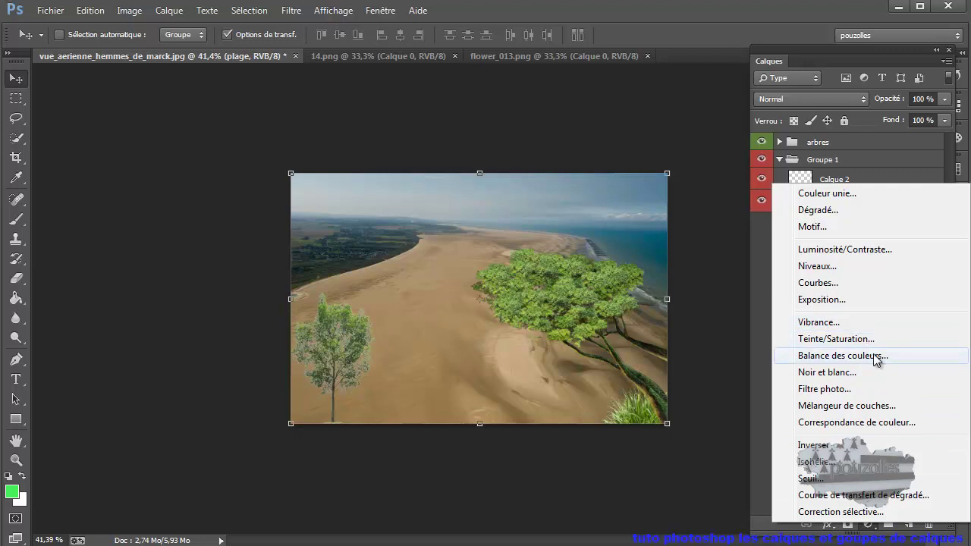
pyautogui.click(855, 370)
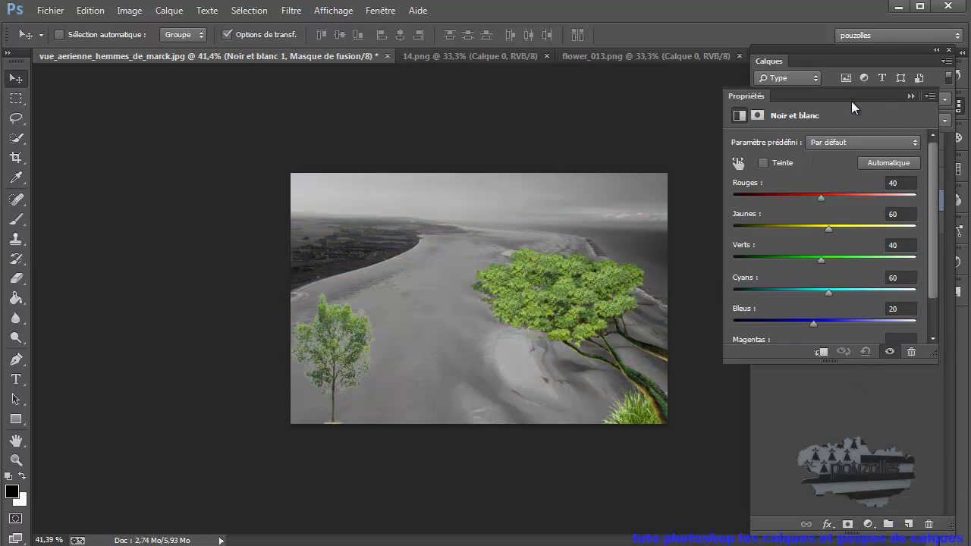
# Step: Set the Noir et blanc adjustment's Rouges to 56 and Jaunes to 52, with its properties placed beside the photo
pyautogui.moveTo(850, 95); pyautogui.dragTo(191, 125)
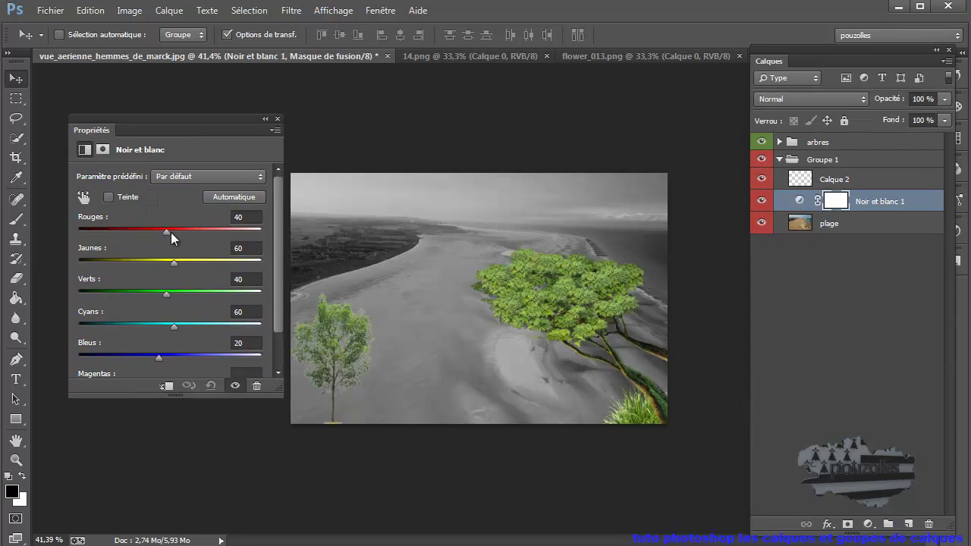
pyautogui.moveTo(166, 232); pyautogui.dragTo(171, 263)
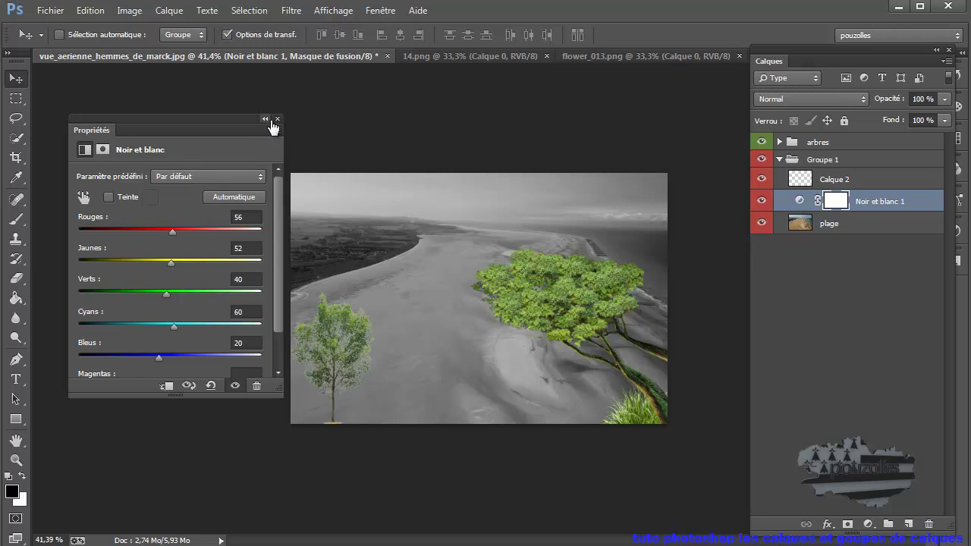
pyautogui.moveTo(185, 119)
pyautogui.mouseDown()
pyautogui.moveTo(565, 141)
pyautogui.moveTo(314, 111)
pyautogui.moveTo(160, 120)
pyautogui.moveTo(180, 121)
pyautogui.mouseUp()
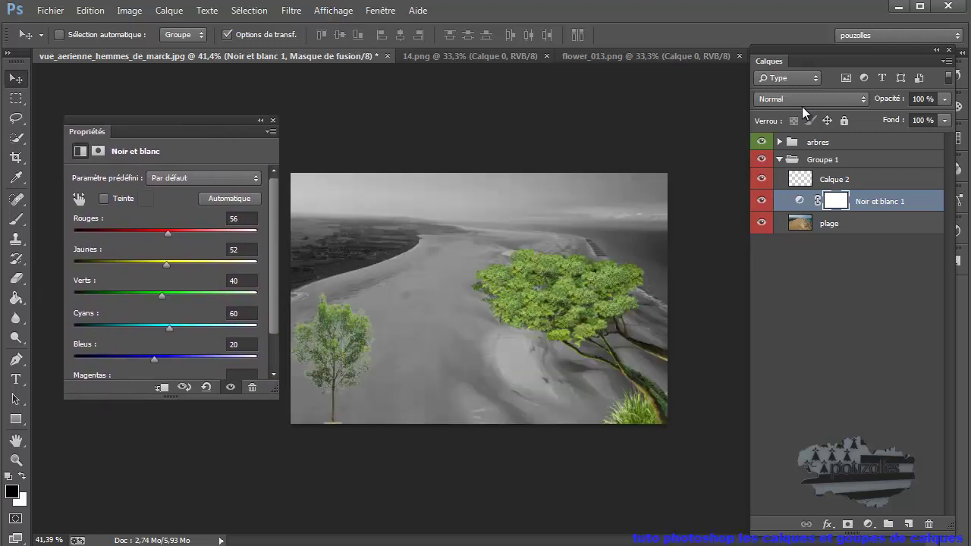
# Step: Enlarge the photo view to about 50% and reposition the Calques and Propriétés panels clear of the image
pyautogui.moveTo(860, 57); pyautogui.dragTo(829, 69)
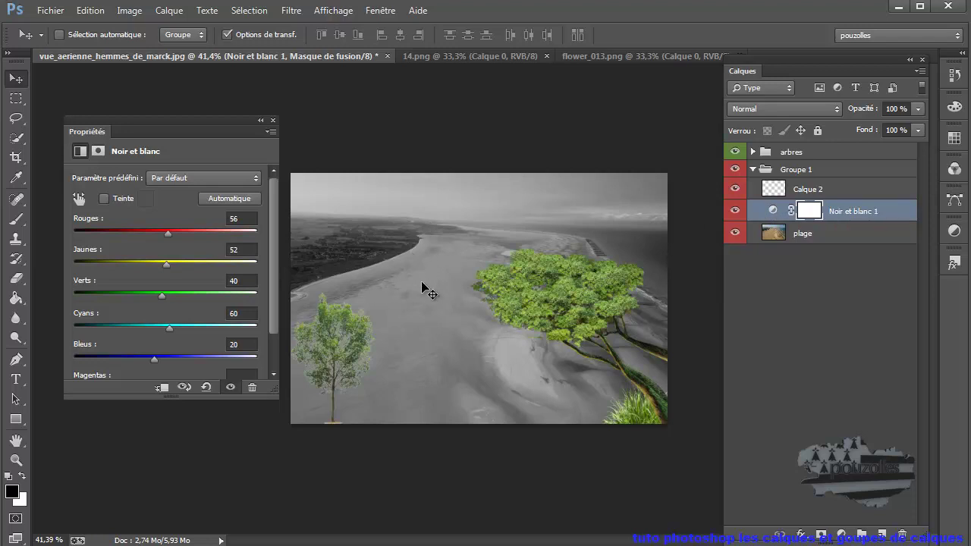
pyautogui.hotkey('ctrl', '+')
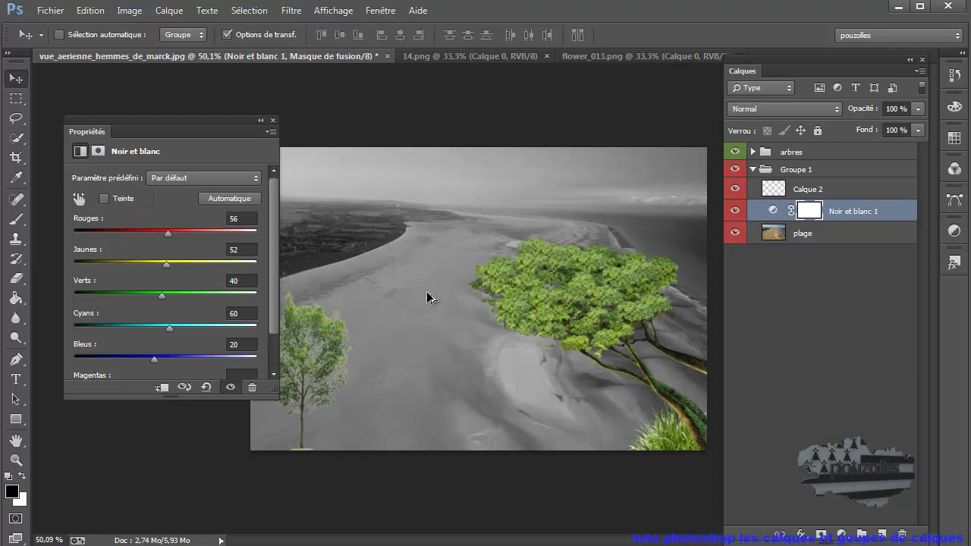
pyautogui.moveTo(238, 120); pyautogui.dragTo(197, 116)
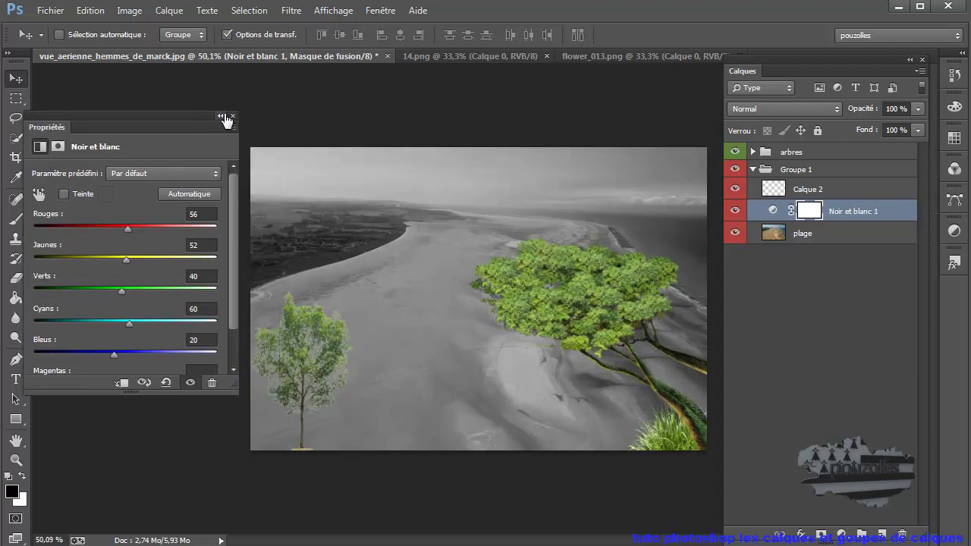
# Step: Collapse the Propriétés panel to an icon clear of the tools and select the mask of the Noir et blanc 1 layer
pyautogui.click(223, 117)
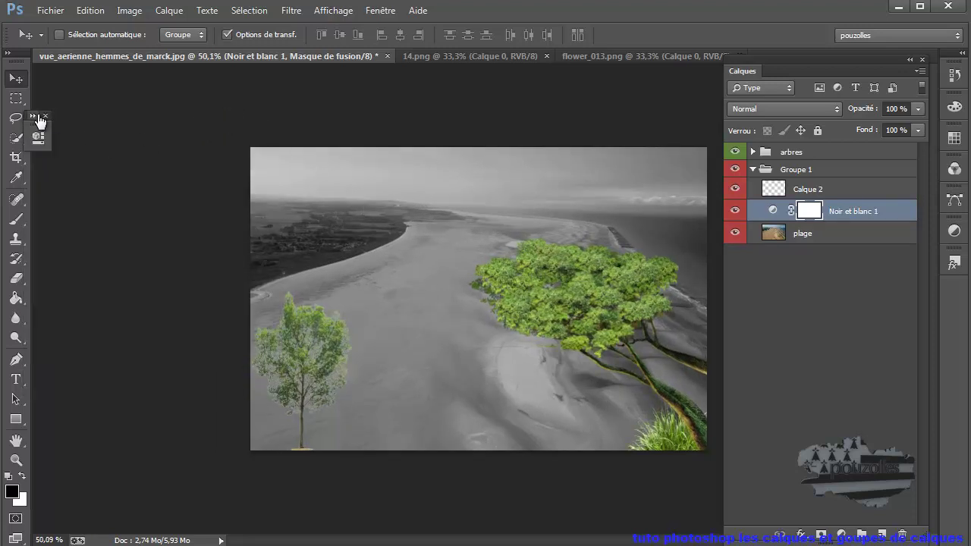
pyautogui.moveTo(44, 128); pyautogui.dragTo(78, 123)
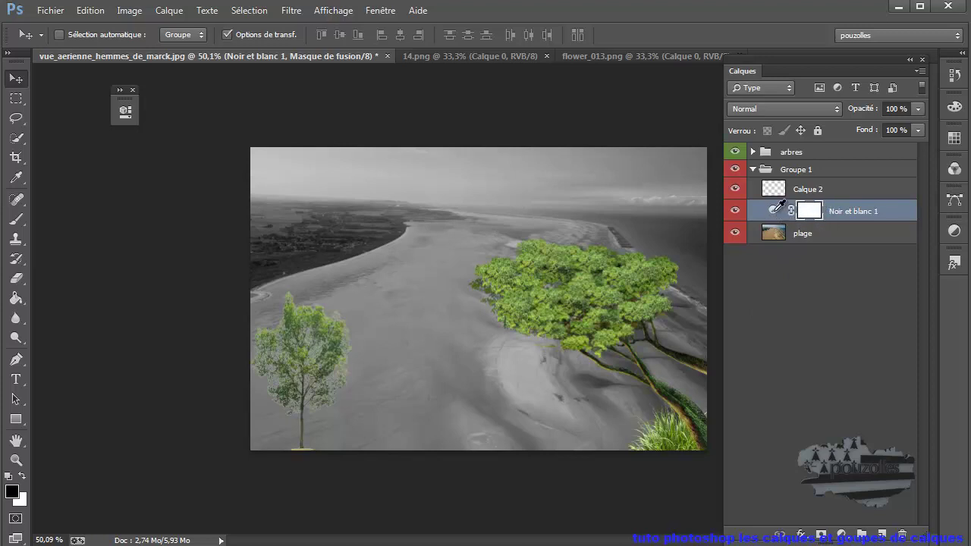
pyautogui.click(774, 211)
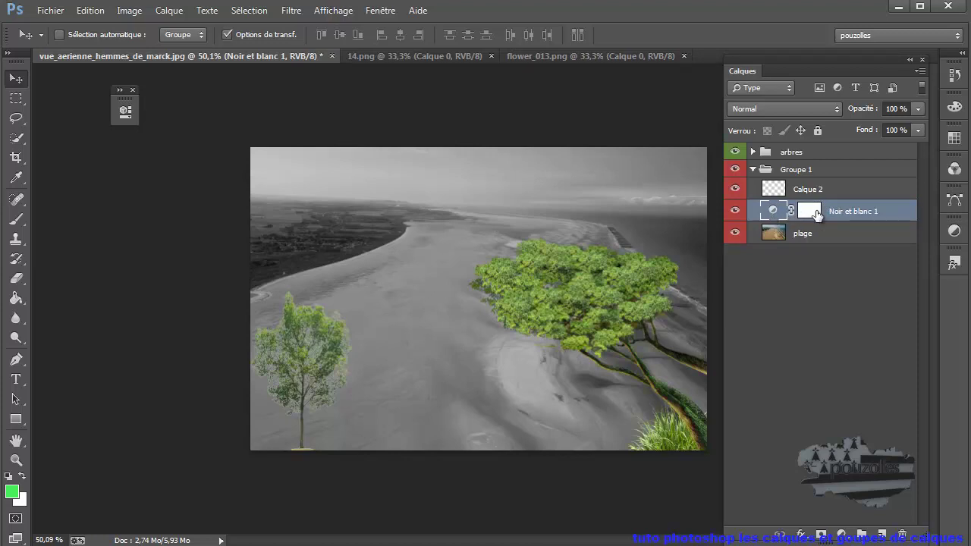
pyautogui.click(809, 212)
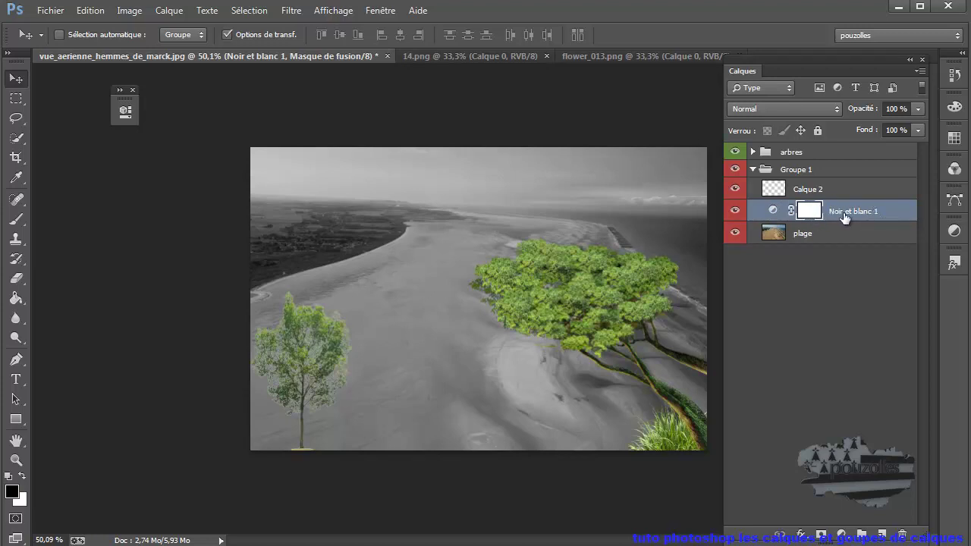
# Step: Paint black on the Noir et blanc 1 mask with a 161-size brush over the land, sky, sea and a patch of sand
pyautogui.click(16, 219)
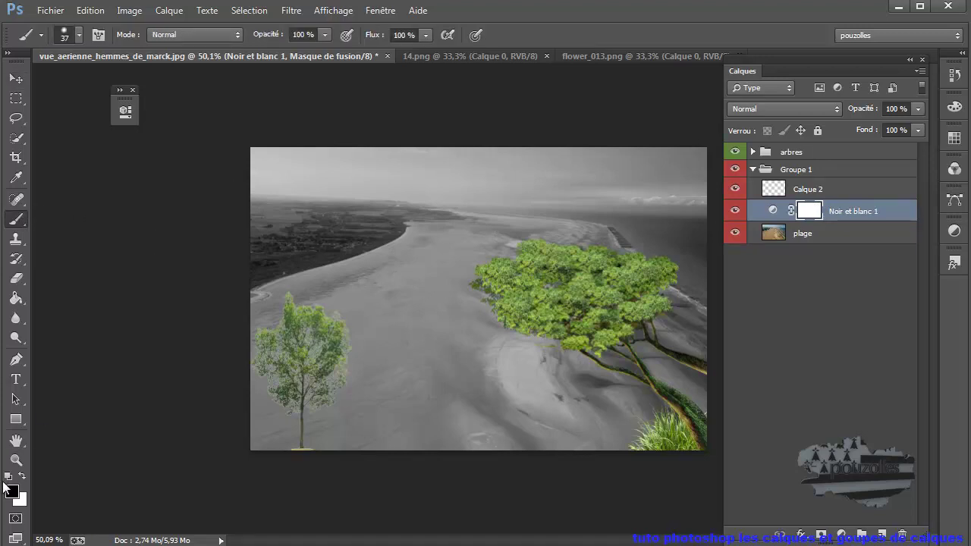
pyautogui.moveTo(364, 283)
pyautogui.mouseDown()
pyautogui.moveTo(428, 261)
pyautogui.moveTo(384, 291)
pyautogui.moveTo(408, 287)
pyautogui.moveTo(401, 296)
pyautogui.moveTo(448, 258)
pyautogui.moveTo(404, 308)
pyautogui.moveTo(442, 287)
pyautogui.moveTo(438, 263)
pyautogui.moveTo(401, 261)
pyautogui.moveTo(373, 278)
pyautogui.moveTo(417, 263)
pyautogui.moveTo(405, 265)
pyautogui.moveTo(415, 242)
pyautogui.moveTo(351, 269)
pyautogui.moveTo(405, 247)
pyautogui.moveTo(399, 265)
pyautogui.moveTo(359, 281)
pyautogui.moveTo(380, 293)
pyautogui.moveTo(370, 311)
pyautogui.moveTo(393, 325)
pyautogui.moveTo(415, 318)
pyautogui.moveTo(387, 278)
pyautogui.moveTo(341, 281)
pyautogui.mouseUp()
pyautogui.moveTo(361, 256)
pyautogui.mouseDown()
pyautogui.moveTo(403, 240)
pyautogui.moveTo(376, 256)
pyautogui.moveTo(409, 314)
pyautogui.mouseUp()
pyautogui.moveTo(421, 266)
pyautogui.mouseDown()
pyautogui.moveTo(443, 267)
pyautogui.moveTo(436, 260)
pyautogui.mouseUp()
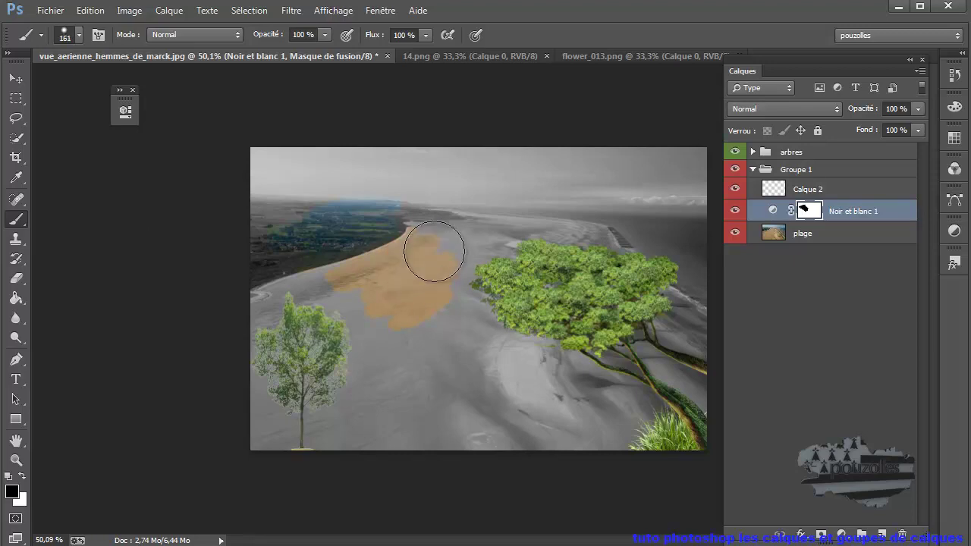
pyautogui.moveTo(389, 212)
pyautogui.mouseDown()
pyautogui.moveTo(463, 189)
pyautogui.moveTo(545, 189)
pyautogui.moveTo(346, 169)
pyautogui.moveTo(693, 176)
pyautogui.moveTo(568, 184)
pyautogui.moveTo(626, 202)
pyautogui.moveTo(700, 268)
pyautogui.moveTo(699, 224)
pyautogui.moveTo(649, 221)
pyautogui.moveTo(700, 271)
pyautogui.moveTo(706, 263)
pyautogui.moveTo(672, 222)
pyautogui.moveTo(584, 194)
pyautogui.moveTo(399, 165)
pyautogui.moveTo(262, 164)
pyautogui.moveTo(279, 195)
pyautogui.moveTo(242, 247)
pyautogui.moveTo(347, 208)
pyautogui.moveTo(282, 224)
pyautogui.moveTo(319, 223)
pyautogui.moveTo(416, 187)
pyautogui.moveTo(235, 243)
pyautogui.moveTo(267, 237)
pyautogui.moveTo(389, 340)
pyautogui.moveTo(375, 317)
pyautogui.moveTo(444, 271)
pyautogui.mouseUp()
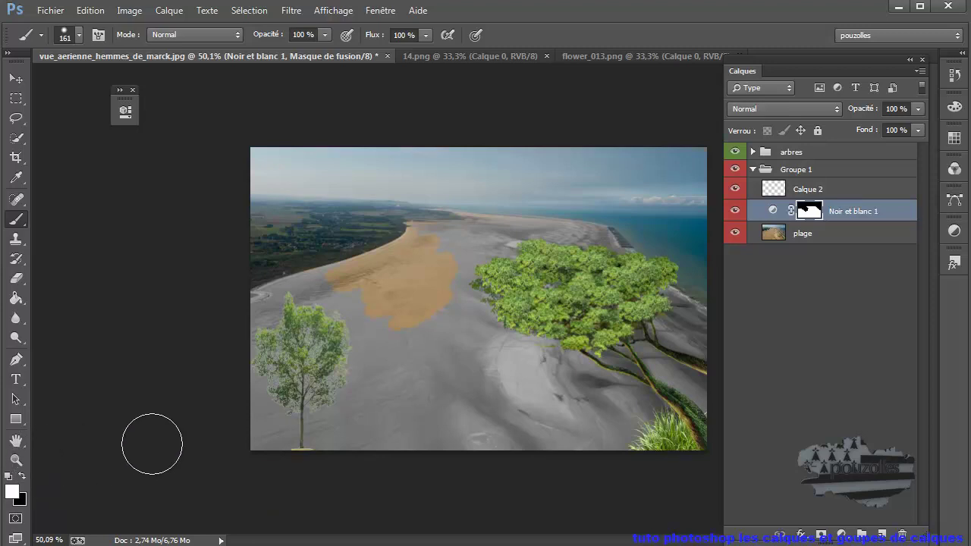
# Step: Set the foreground colour to the mid-grey 949393
pyautogui.click(14, 493)
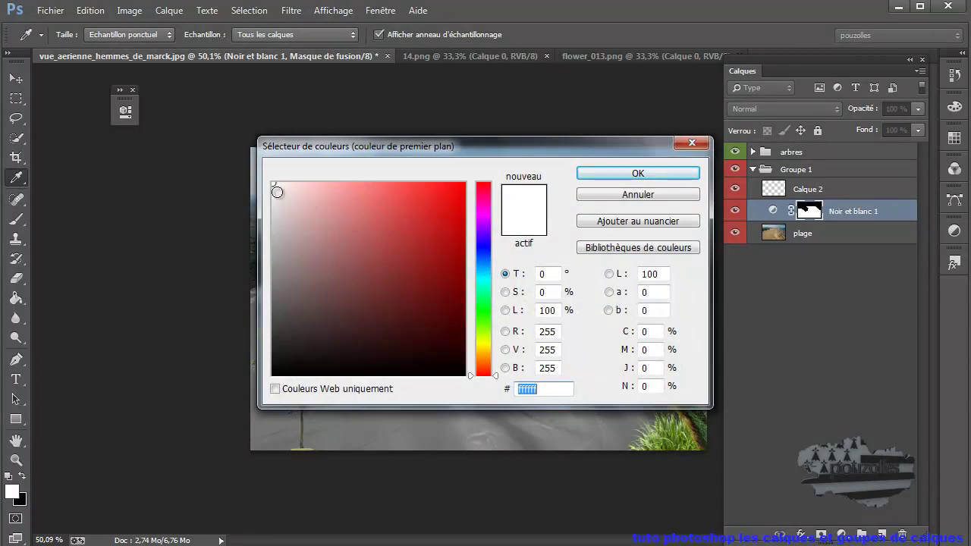
pyautogui.moveTo(276, 190)
pyautogui.mouseDown()
pyautogui.moveTo(274, 244)
pyautogui.moveTo(272, 182)
pyautogui.mouseUp()
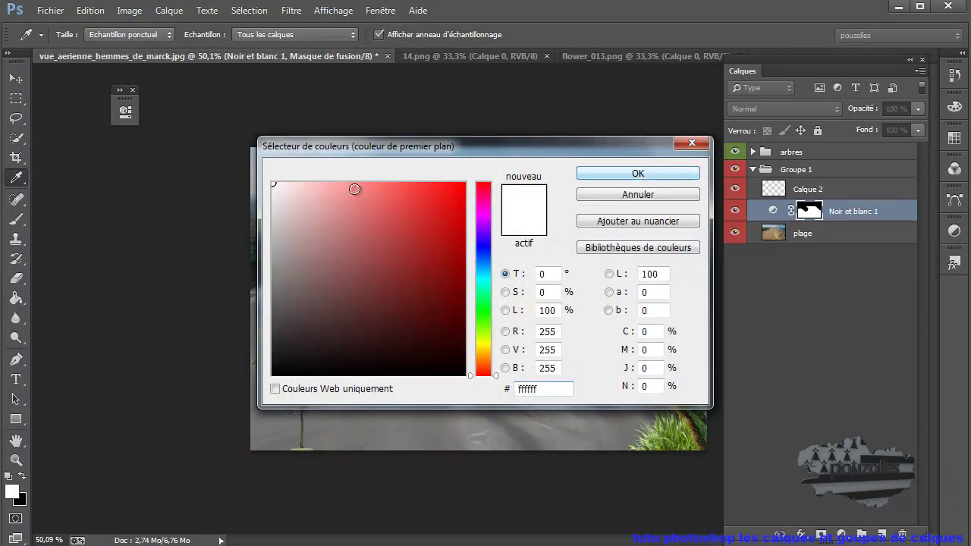
pyautogui.click(274, 274)
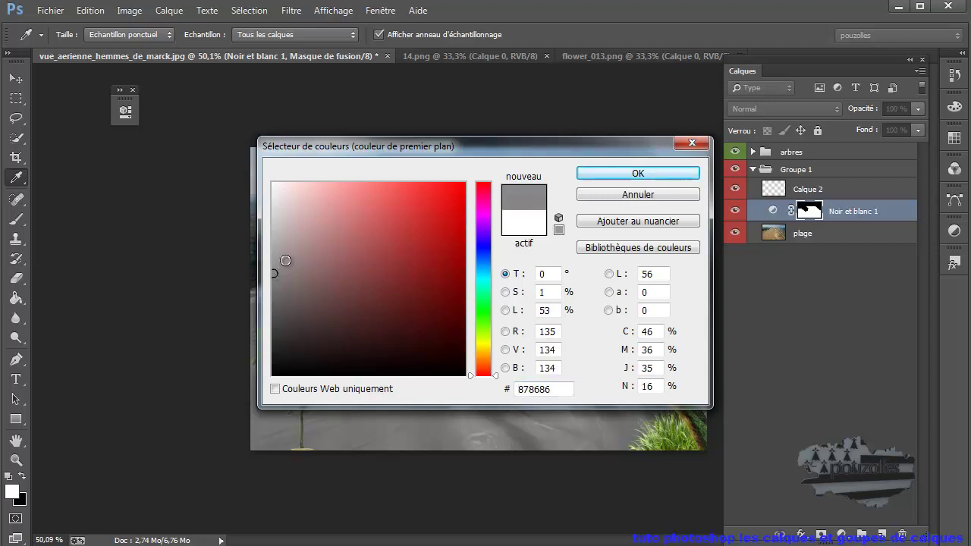
pyautogui.click(274, 265)
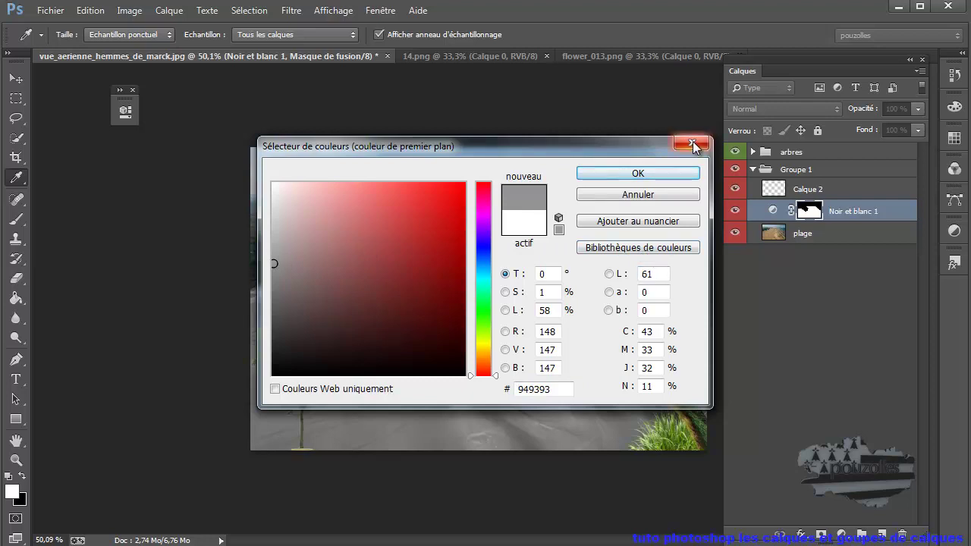
pyautogui.click(673, 174)
# Step: Try a grey brush stroke on the mask over the central sand, and undo it
pyautogui.moveTo(474, 229)
pyautogui.mouseDown()
pyautogui.moveTo(429, 255)
pyautogui.moveTo(398, 320)
pyautogui.moveTo(465, 235)
pyautogui.moveTo(434, 287)
pyautogui.moveTo(395, 314)
pyautogui.moveTo(421, 297)
pyautogui.moveTo(414, 328)
pyautogui.moveTo(438, 353)
pyautogui.moveTo(475, 346)
pyautogui.moveTo(422, 362)
pyautogui.moveTo(511, 374)
pyautogui.moveTo(463, 377)
pyautogui.moveTo(503, 387)
pyautogui.moveTo(433, 259)
pyautogui.moveTo(402, 261)
pyautogui.moveTo(427, 397)
pyautogui.moveTo(470, 345)
pyautogui.moveTo(471, 262)
pyautogui.moveTo(447, 248)
pyautogui.moveTo(421, 249)
pyautogui.moveTo(449, 328)
pyautogui.moveTo(456, 283)
pyautogui.moveTo(440, 278)
pyautogui.moveTo(464, 341)
pyautogui.moveTo(502, 378)
pyautogui.moveTo(463, 366)
pyautogui.moveTo(483, 327)
pyautogui.moveTo(460, 268)
pyautogui.moveTo(617, 234)
pyautogui.moveTo(493, 248)
pyautogui.moveTo(398, 290)
pyautogui.moveTo(420, 313)
pyautogui.mouseUp()
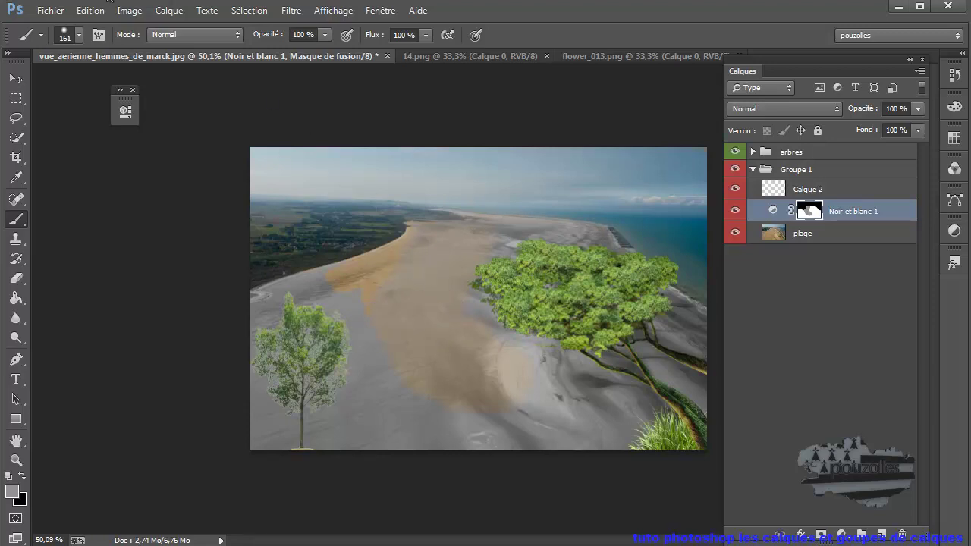
pyautogui.click(91, 10)
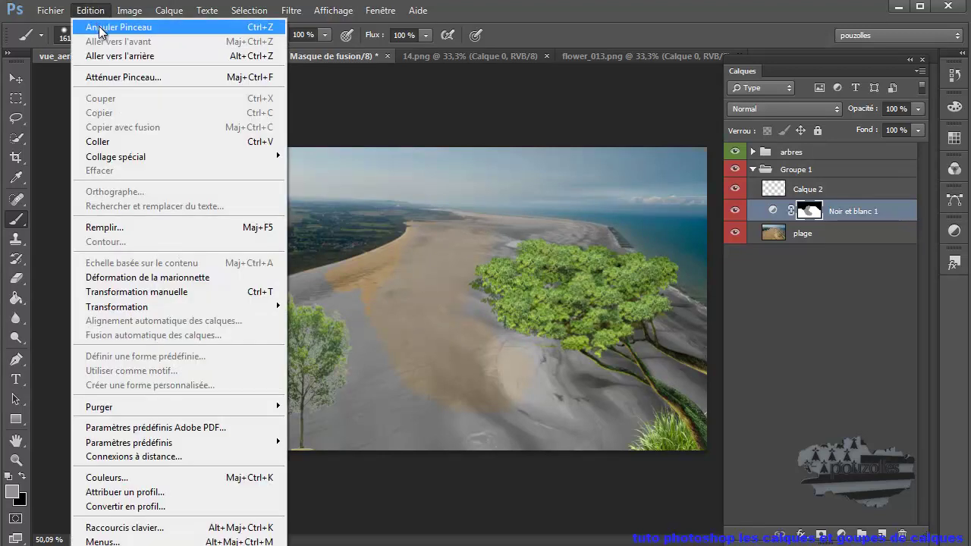
pyautogui.click(94, 26)
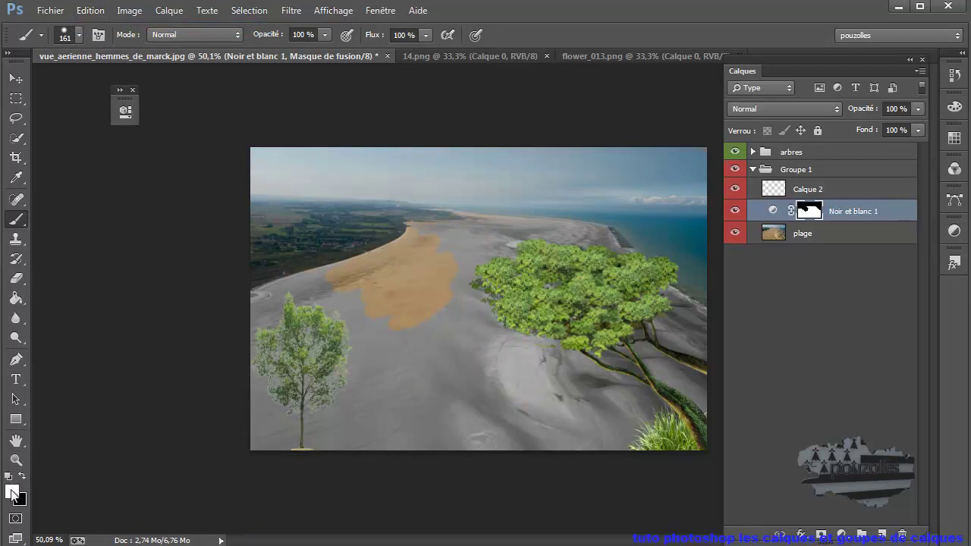
# Step: Paint the mask white over the sand and black along the sky above the horizon, and deselect the layer
pyautogui.moveTo(390, 347)
pyautogui.mouseDown()
pyautogui.moveTo(446, 298)
pyautogui.moveTo(452, 279)
pyautogui.moveTo(335, 295)
pyautogui.moveTo(409, 271)
pyautogui.moveTo(422, 250)
pyautogui.moveTo(385, 274)
pyautogui.moveTo(408, 267)
pyautogui.moveTo(420, 248)
pyautogui.moveTo(466, 252)
pyautogui.moveTo(510, 234)
pyautogui.moveTo(579, 223)
pyautogui.mouseUp()
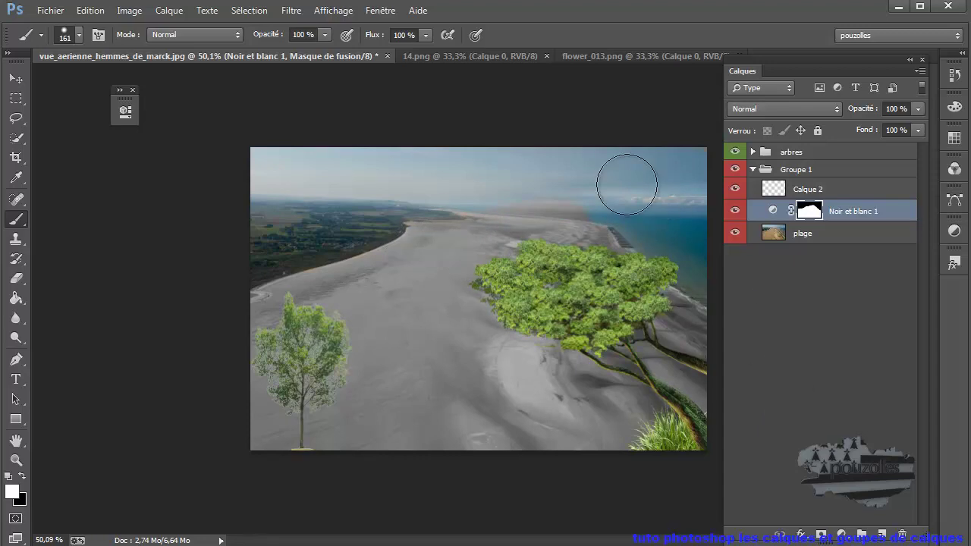
pyautogui.click(23, 476)
pyautogui.moveTo(608, 184); pyautogui.dragTo(492, 177)
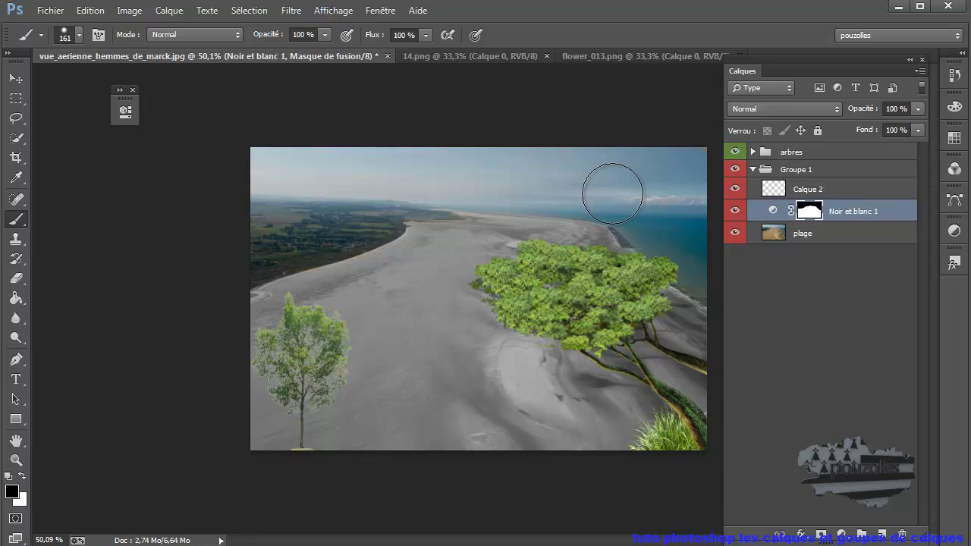
pyautogui.click(848, 381)
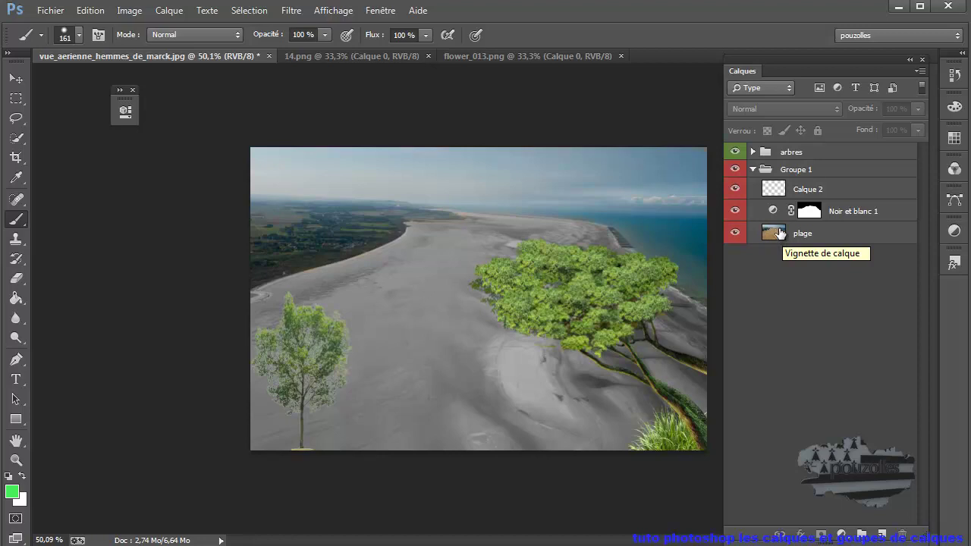
# Step: Rename Groupe 1 as plage and collapse the group
pyautogui.doubleClick(794, 171)
pyautogui.write('pl')
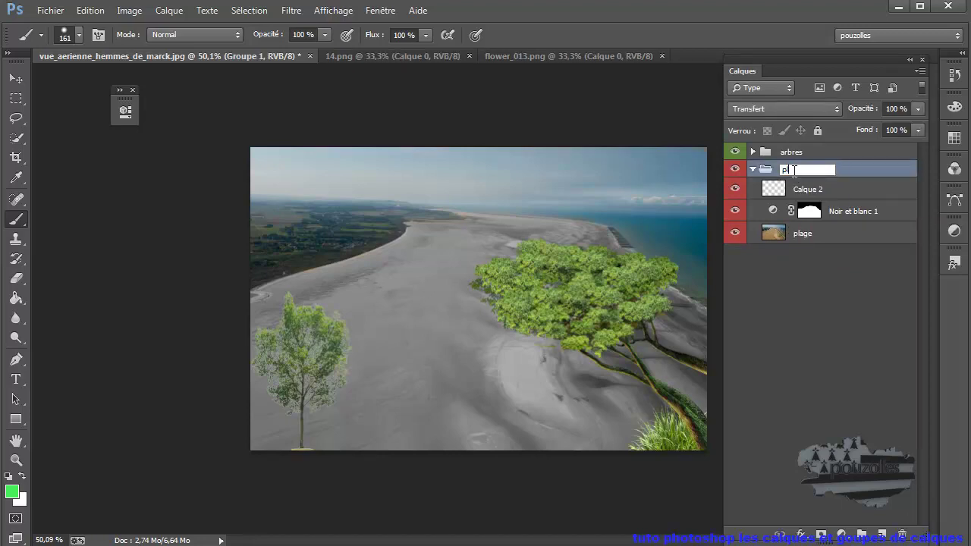
pyautogui.press('Return')
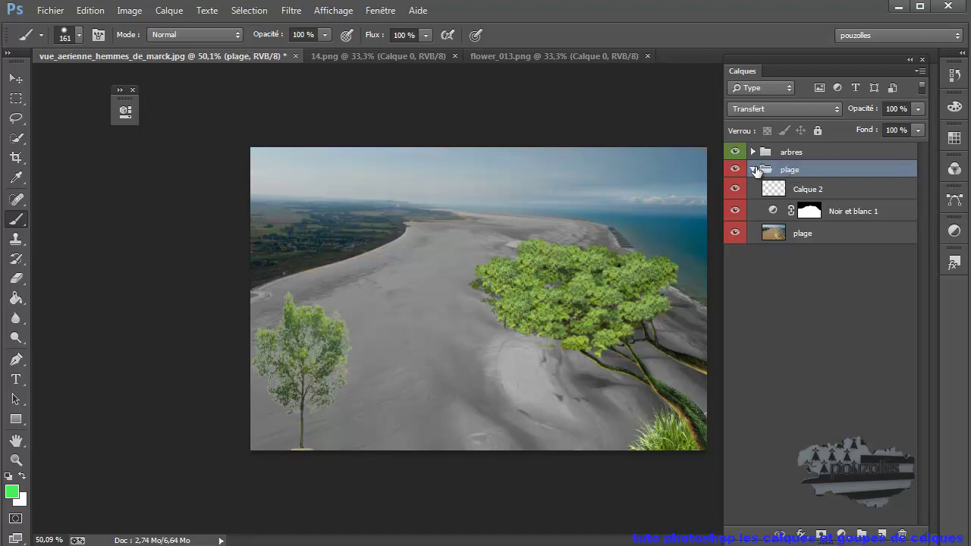
pyautogui.click(753, 170)
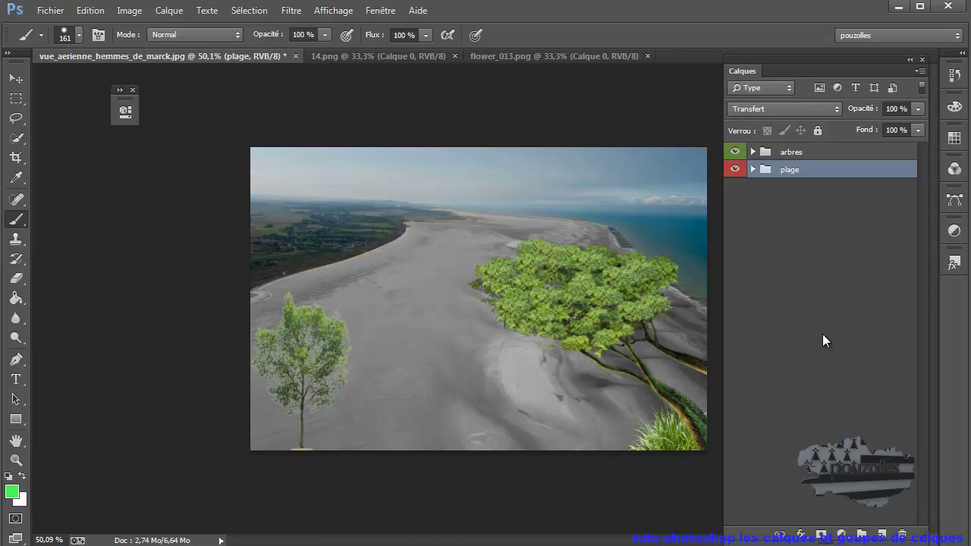
# Step: Expand the plage and arbres groups to review their layers, and collapse both groups again
pyautogui.click(752, 170)
pyautogui.click(752, 152)
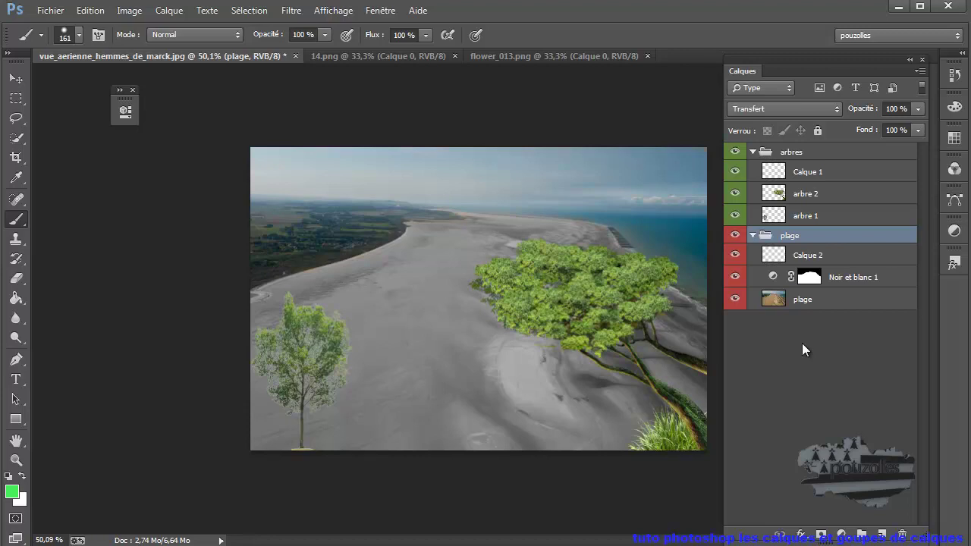
pyautogui.click(753, 236)
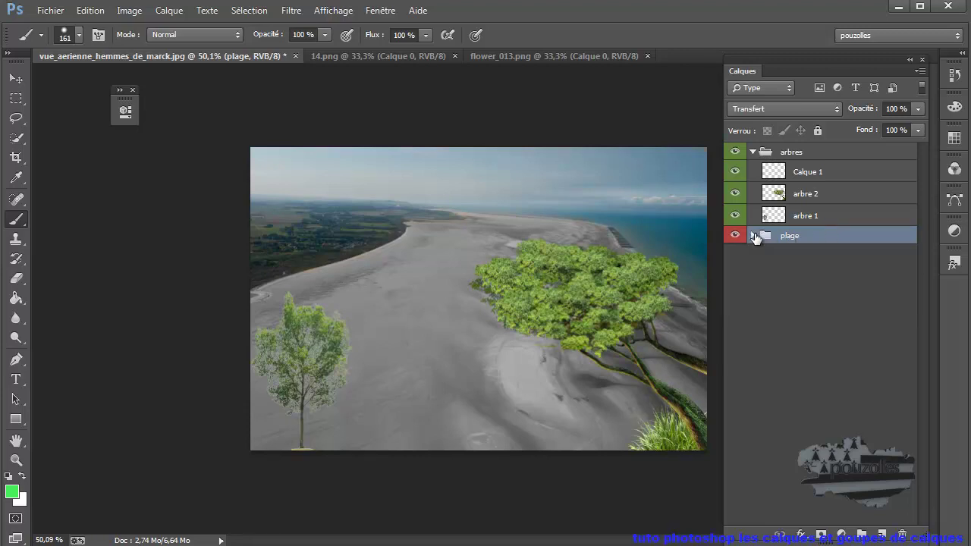
pyautogui.click(753, 153)
# Step: Move the arbres group below the plage group and expand plage
pyautogui.moveTo(805, 155); pyautogui.dragTo(806, 190)
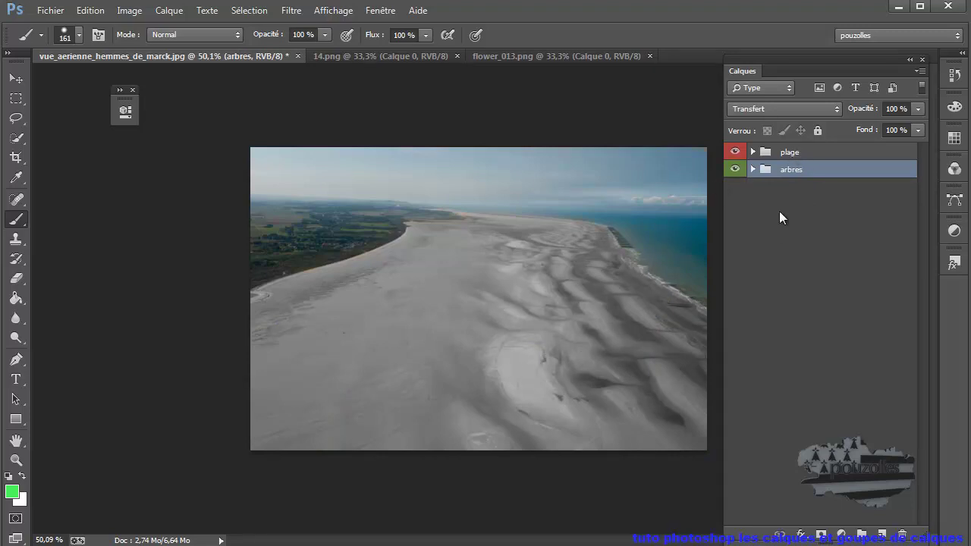
pyautogui.click(753, 152)
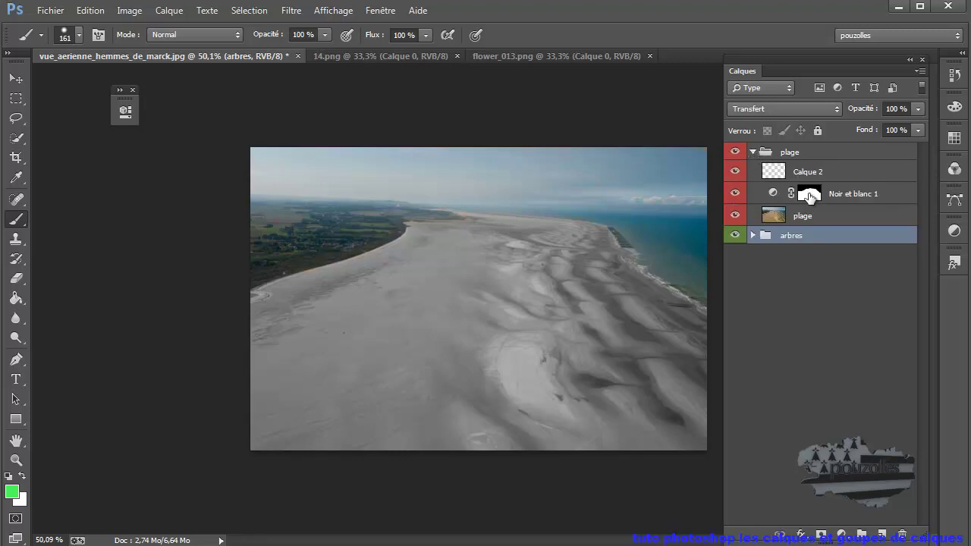
# Step: Transfer the Noir et blanc 1 mask to the arbres group, expand that group, and move the mask back to the adjustment layer
pyautogui.moveTo(810, 197); pyautogui.dragTo(818, 234)
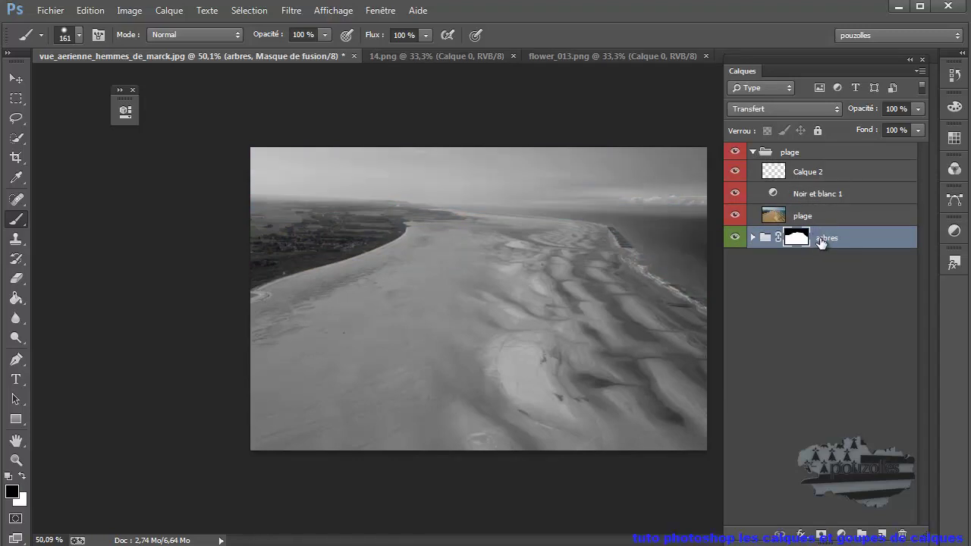
pyautogui.click(755, 239)
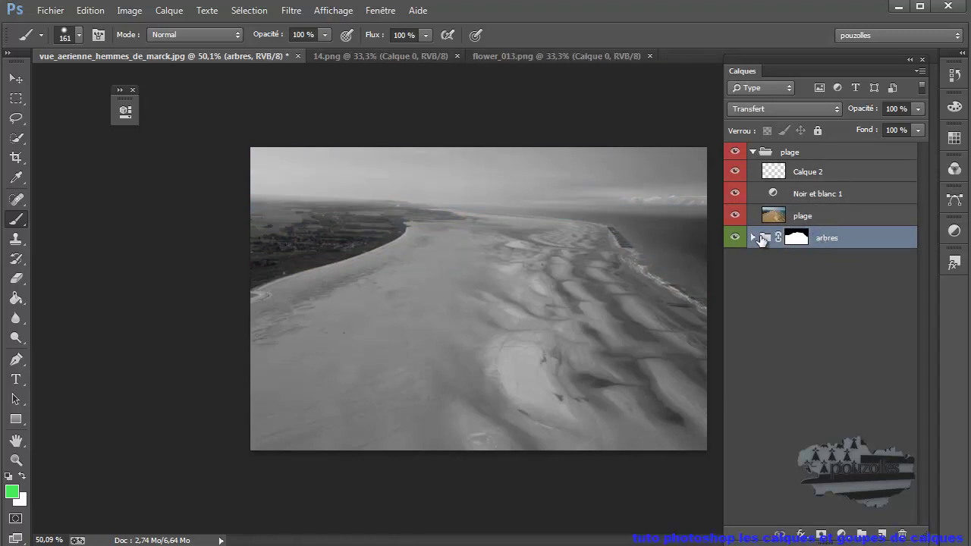
pyautogui.click(753, 238)
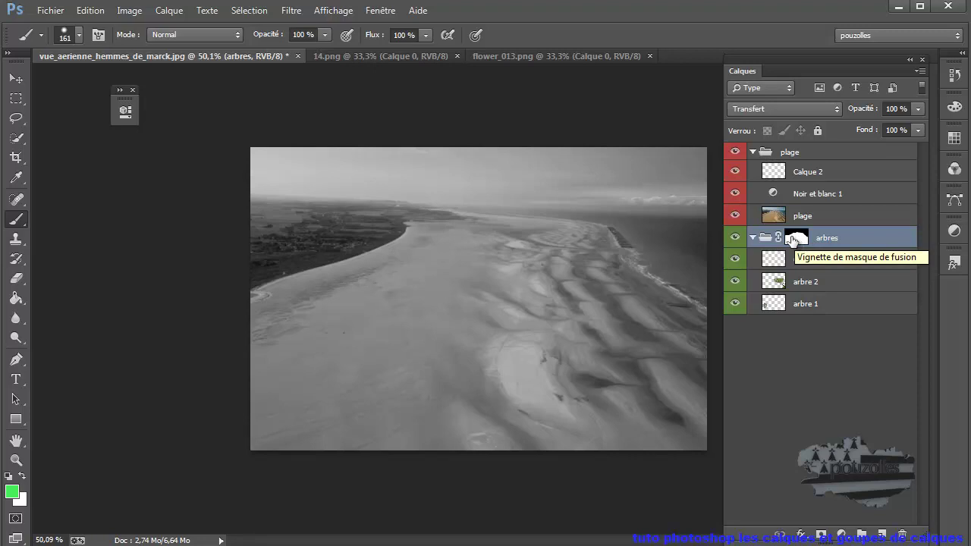
pyautogui.moveTo(799, 240); pyautogui.dragTo(876, 197)
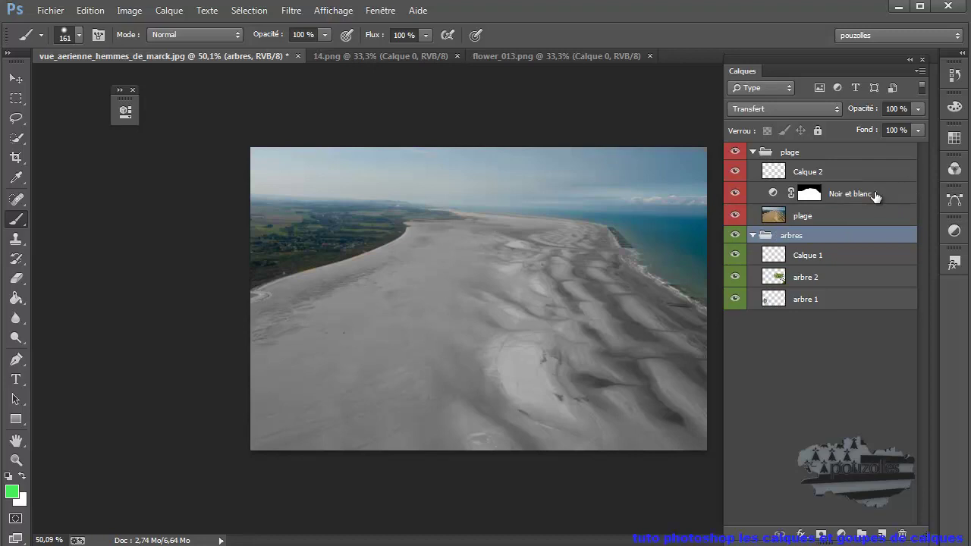
# Step: Place the Noir et blanc 1 adjustment below the plage layer, and restore it directly above that layer
pyautogui.moveTo(862, 194); pyautogui.dragTo(858, 156)
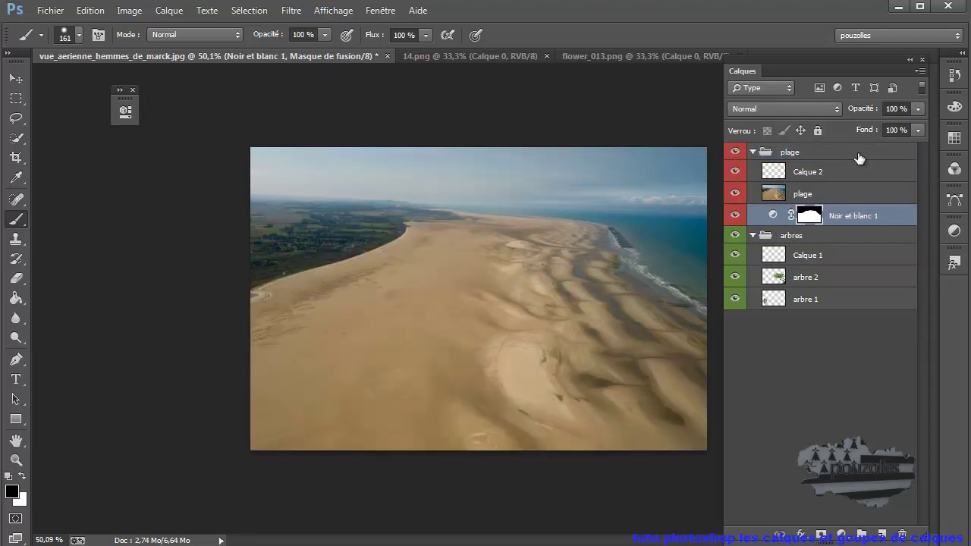
pyautogui.moveTo(864, 218); pyautogui.dragTo(844, 144)
pyautogui.moveTo(863, 217); pyautogui.dragTo(867, 190)
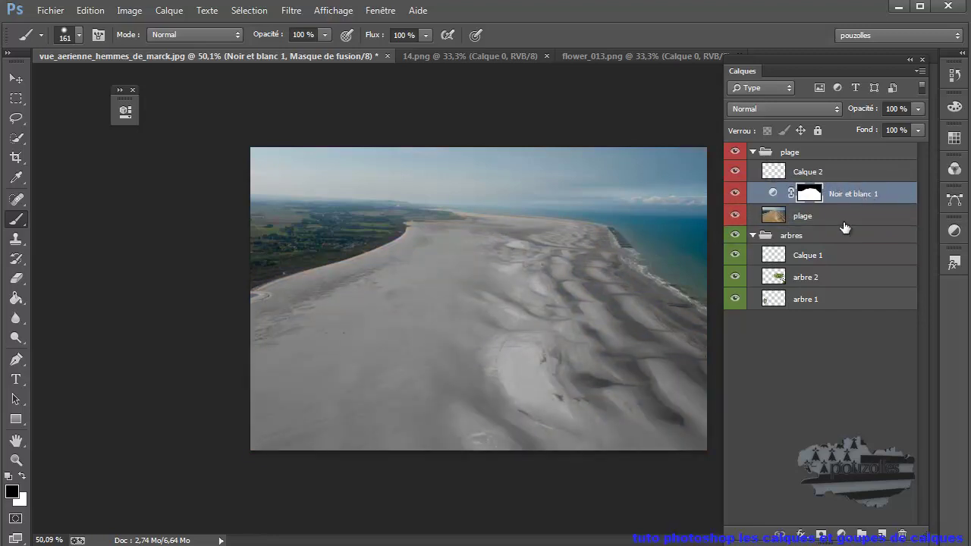
# Step: Nest the plage group inside the arbres group, beneath the arbre 1 layer
pyautogui.moveTo(825, 220)
pyautogui.mouseDown()
pyautogui.moveTo(826, 149)
pyautogui.moveTo(833, 269)
pyautogui.moveTo(834, 235)
pyautogui.mouseUp()
pyautogui.moveTo(832, 154); pyautogui.dragTo(837, 311)
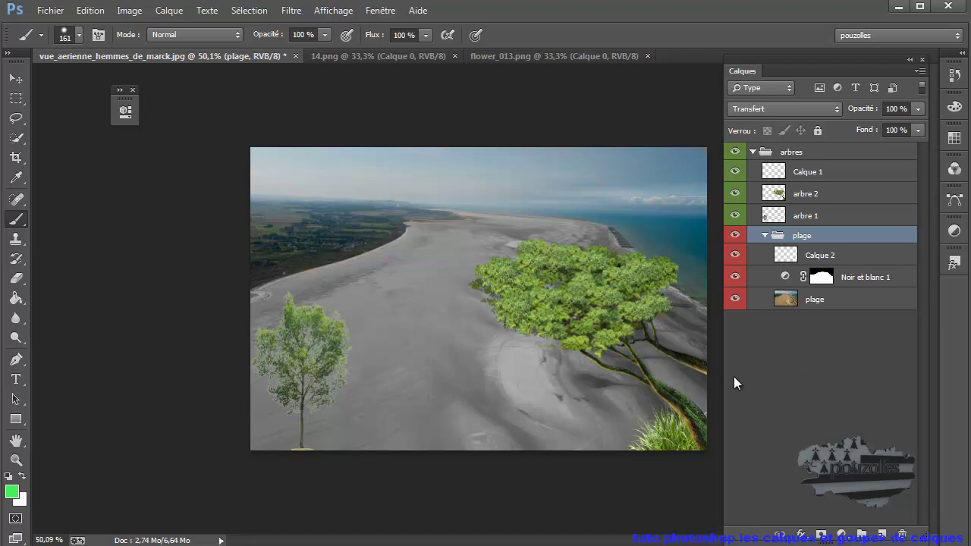
# Step: Stack the arbre 1 layer above arbre 2, testing the overlap by moving the small tree over the large one and back
pyautogui.click(781, 196)
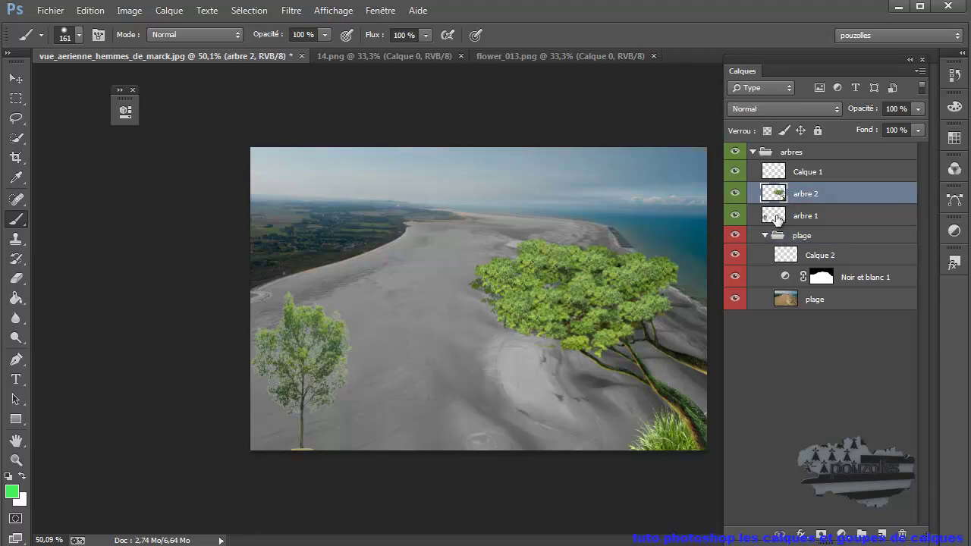
pyautogui.click(777, 219)
pyautogui.moveTo(798, 220); pyautogui.dragTo(811, 186)
pyautogui.click(801, 218)
pyautogui.click(16, 78)
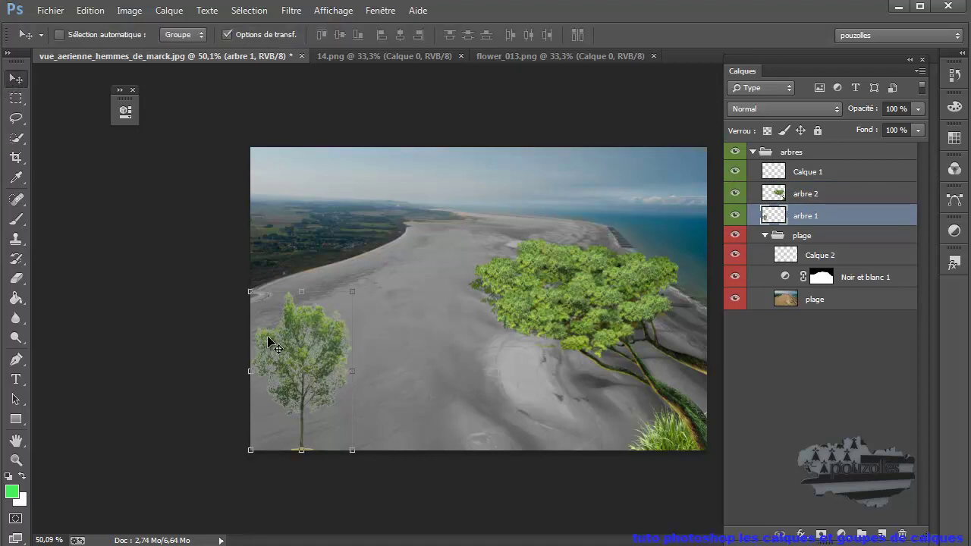
pyautogui.moveTo(301, 391); pyautogui.dragTo(580, 394)
pyautogui.moveTo(840, 220); pyautogui.dragTo(854, 183)
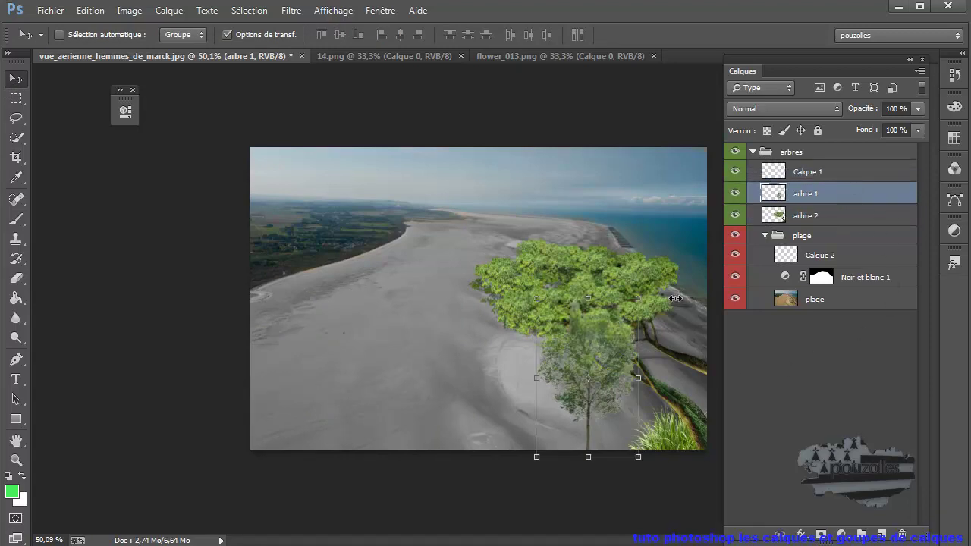
pyautogui.moveTo(578, 366); pyautogui.dragTo(296, 375)
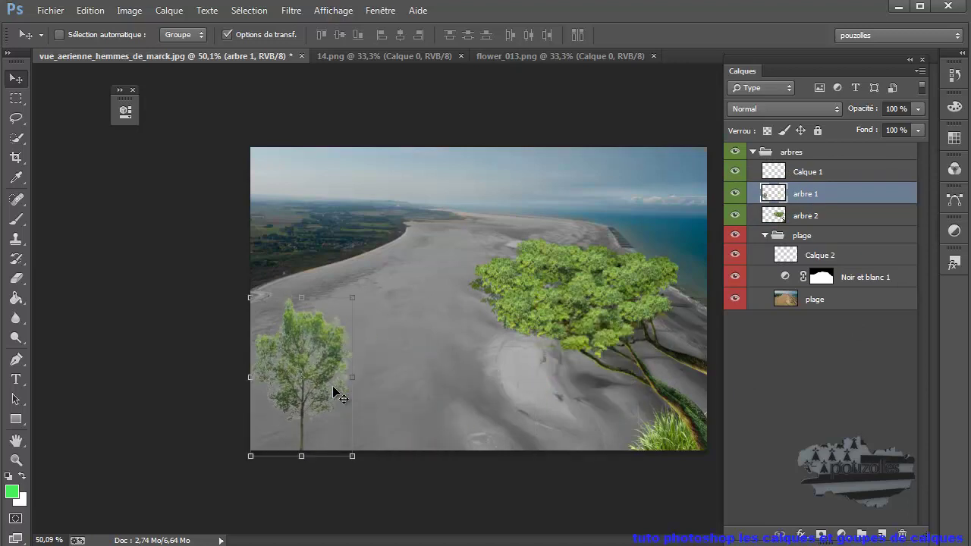